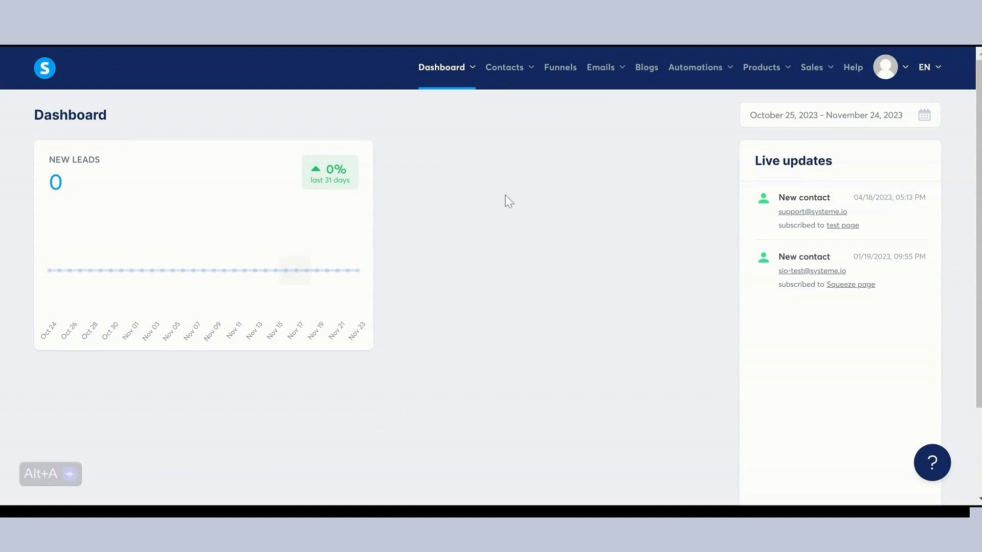
Step: Create a funnel named "From 0 to online hero funnel" with the Build an audience goal and Euro as the currency
{"action": "left_click", "coordinate": [561, 71]}
{"action": "left_click", "coordinate": [908, 120]}
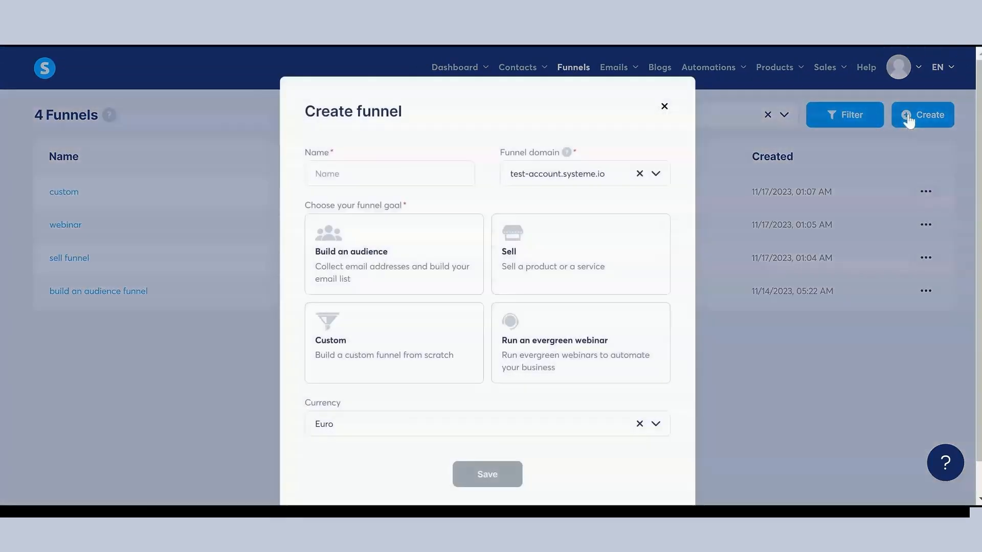
{"action": "left_click", "coordinate": [378, 275]}
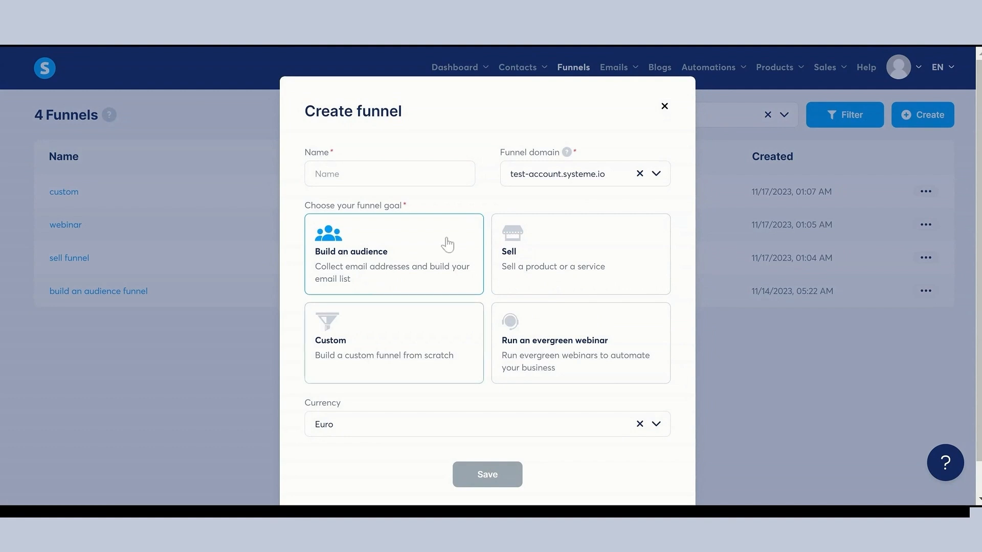
{"action": "left_click", "coordinate": [426, 173]}
{"action": "type", "text": "F"}
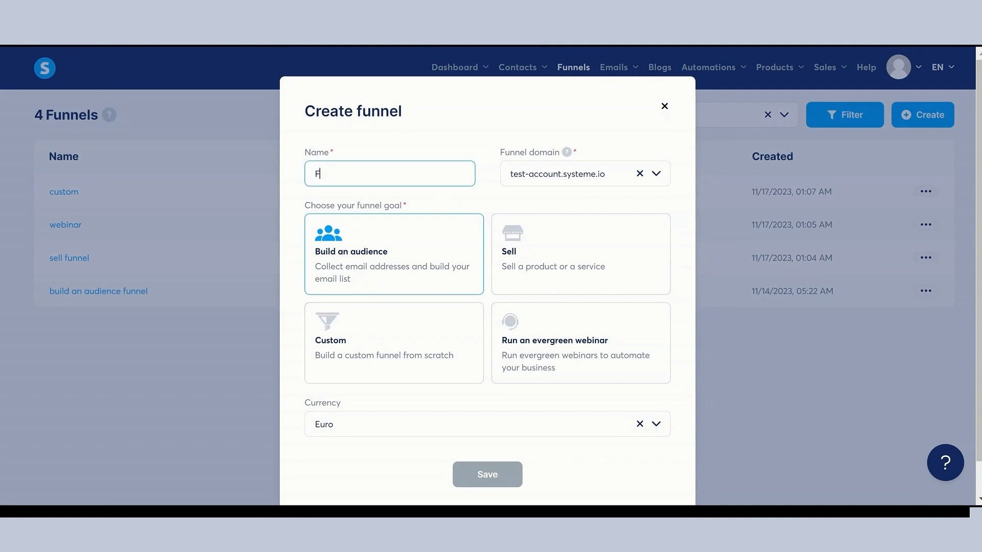
{"action": "type", "text": "rom 0 to on"}
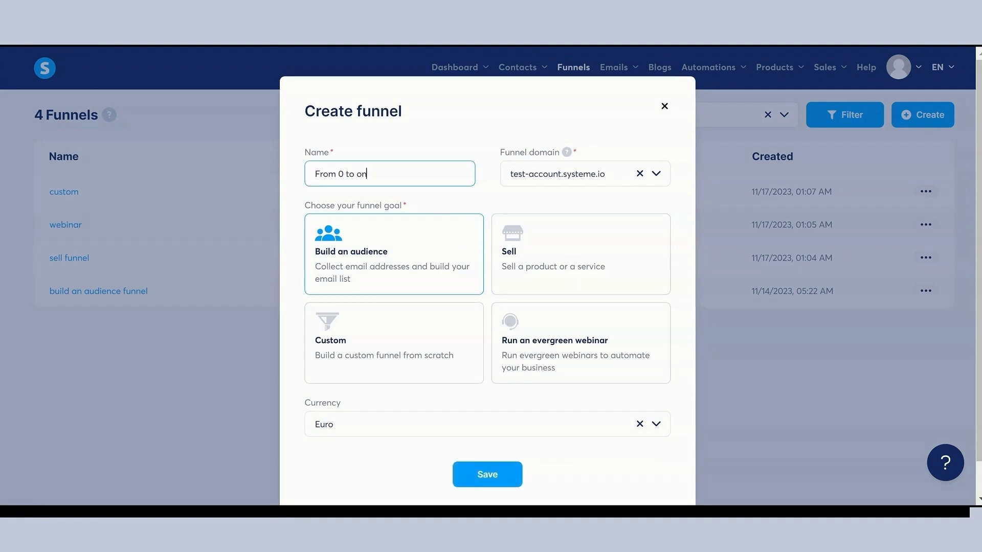
{"action": "type", "text": "line hero funnel"}
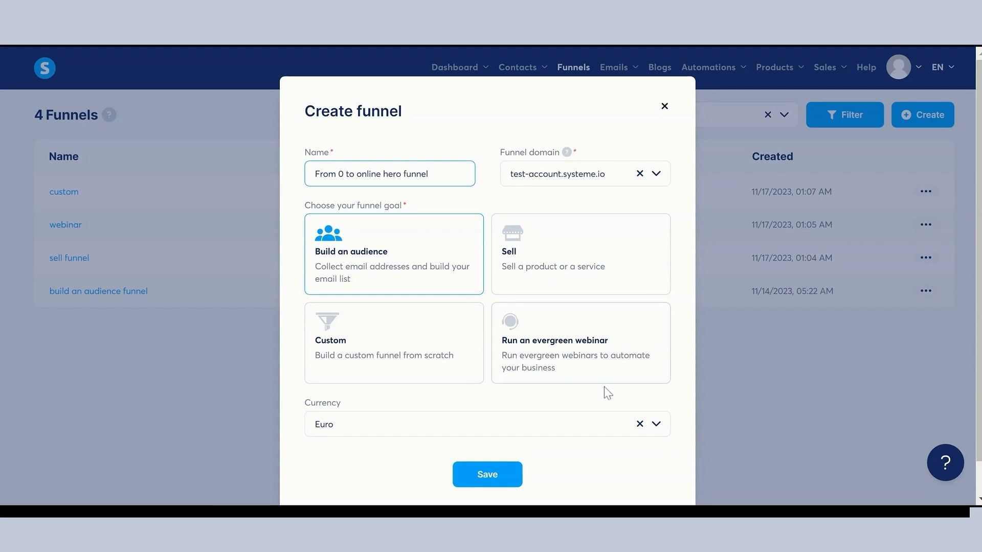
{"action": "scroll", "coordinate": [604, 388], "scroll_direction": "down", "scroll_amount": 1}
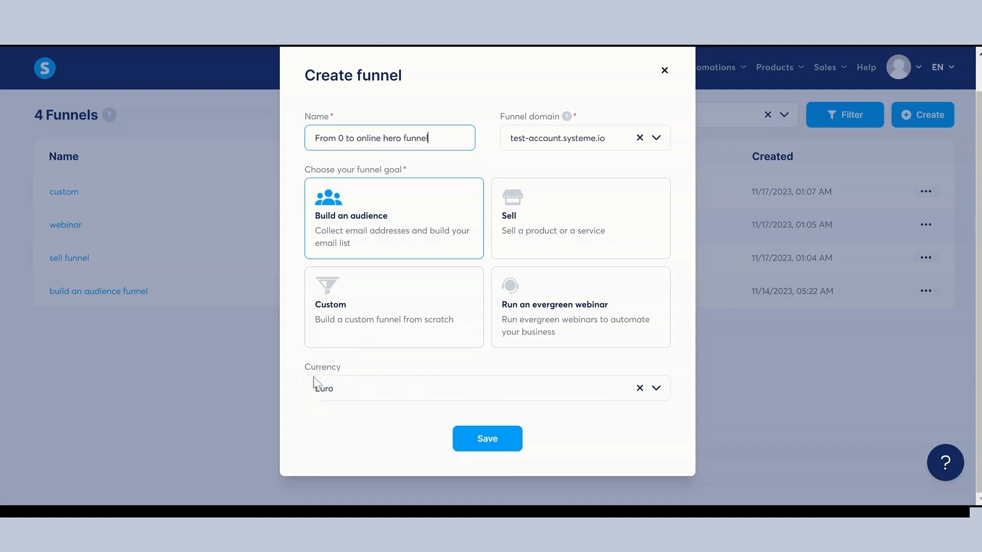
{"action": "left_click", "coordinate": [372, 392]}
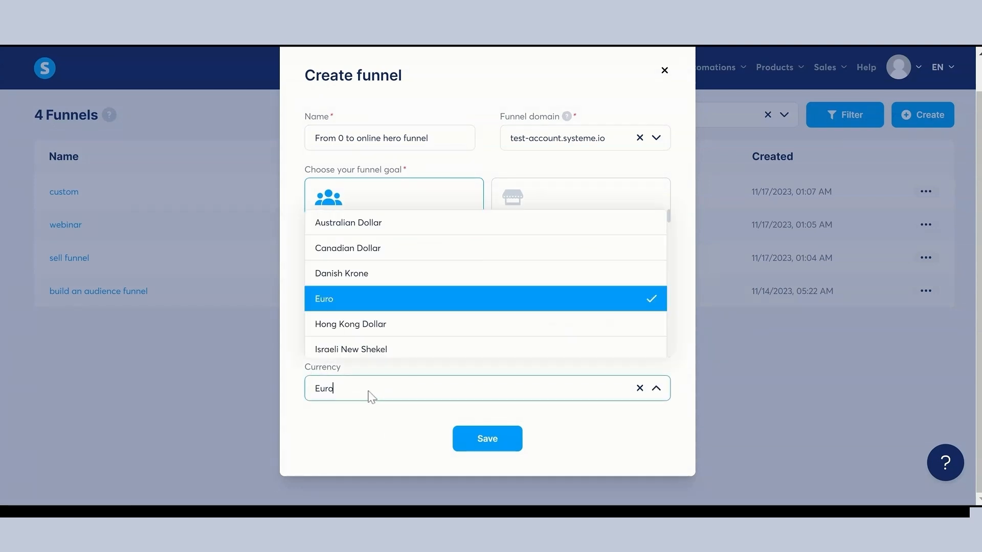
{"action": "left_click", "coordinate": [458, 474]}
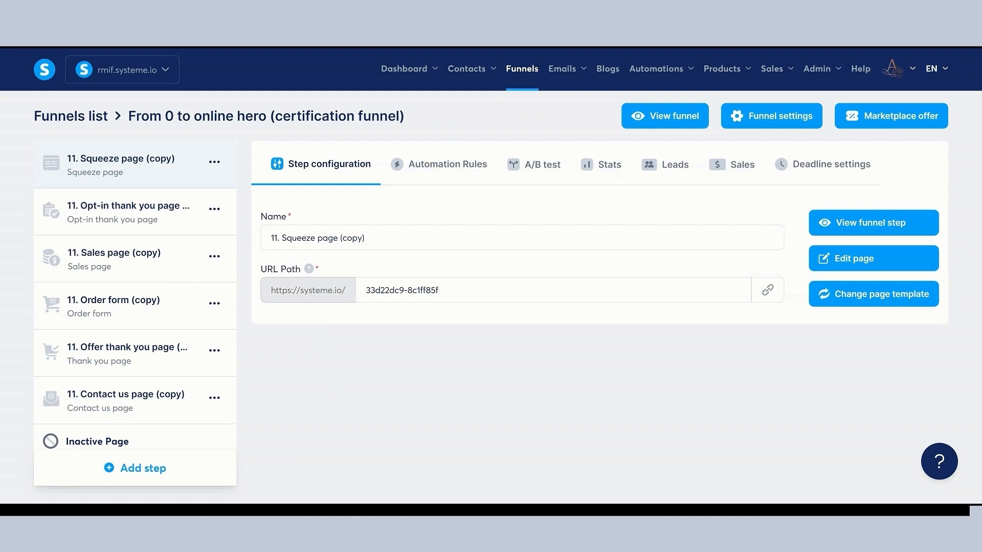
Step: Add a funnel step named "Squeeze page" with the step type Squeeze page
{"action": "left_click", "coordinate": [151, 477]}
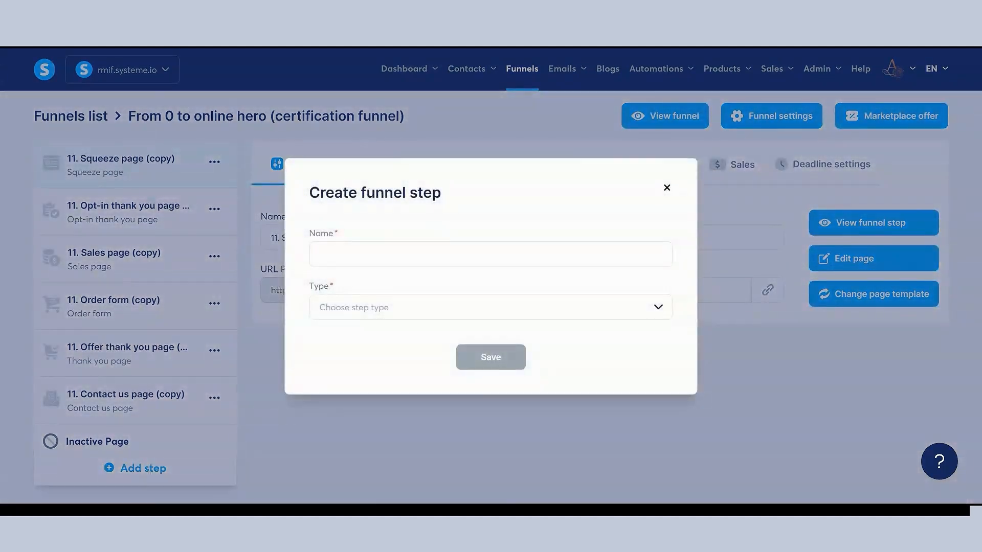
{"action": "left_click", "coordinate": [444, 254]}
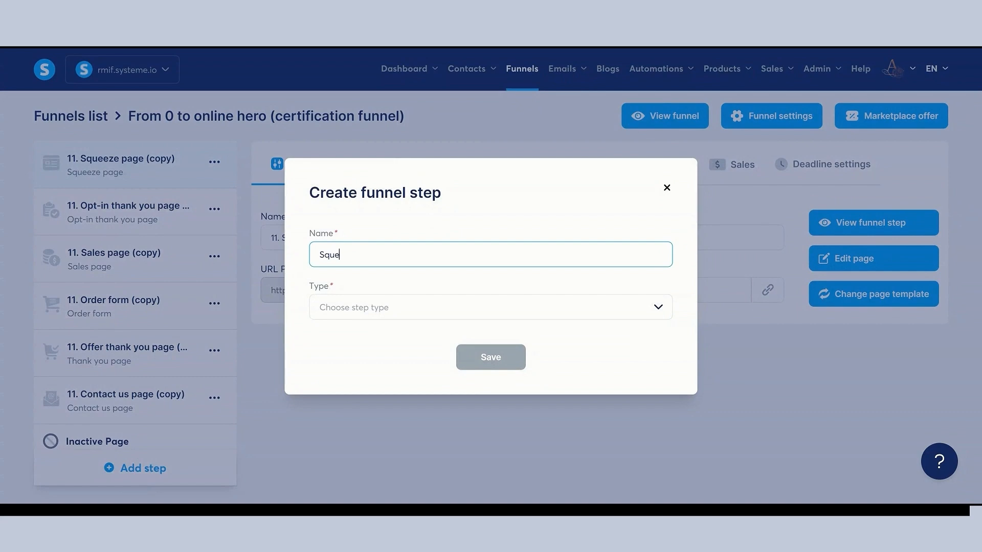
{"action": "type", "text": "Squeeze page"}
{"action": "left_click", "coordinate": [479, 308]}
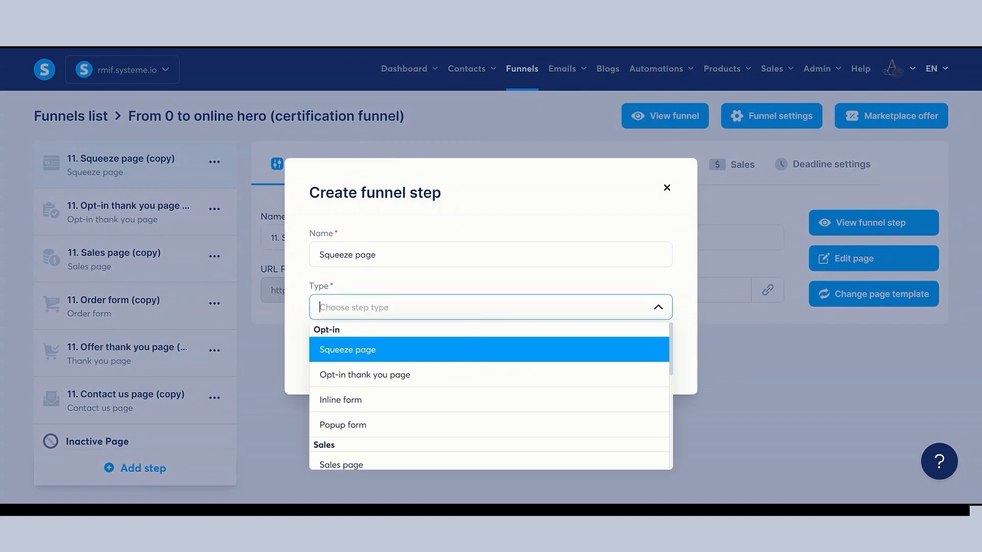
{"action": "left_click", "coordinate": [364, 354]}
{"action": "left_click", "coordinate": [486, 365]}
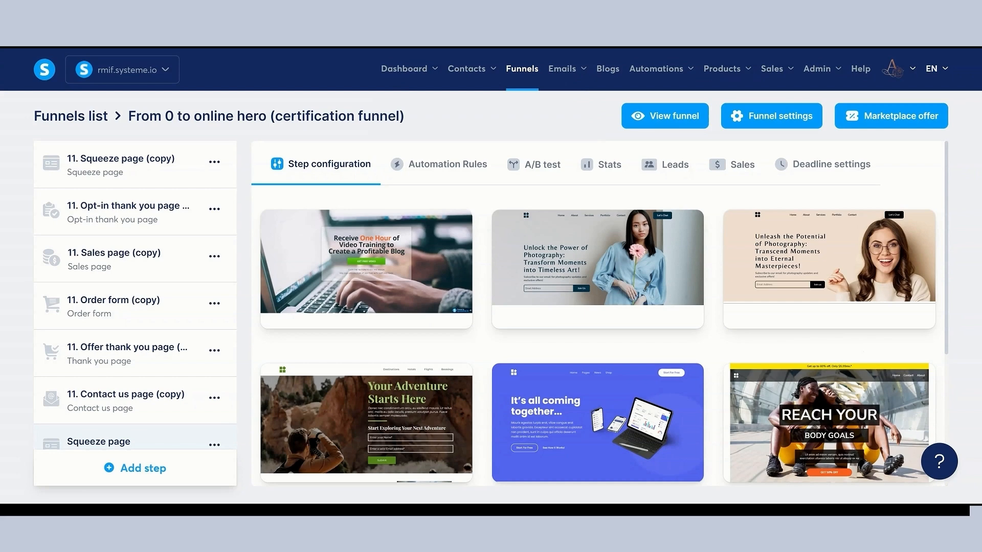
Step: Apply the "How to Launch a New Business" template to the squeeze page and open the page for editing
{"action": "scroll", "coordinate": [489, 481], "scroll_direction": "down", "scroll_amount": 4}
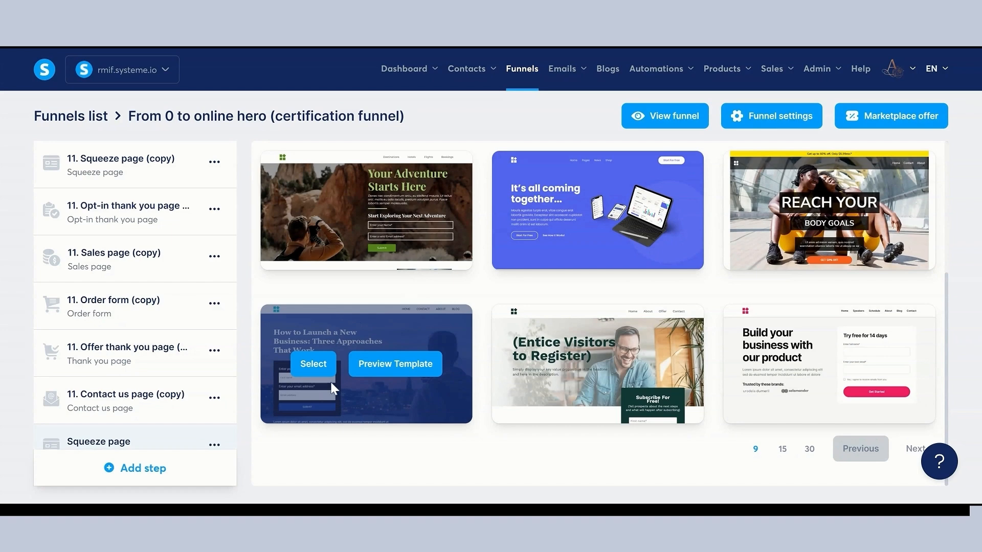
{"action": "left_click", "coordinate": [313, 365]}
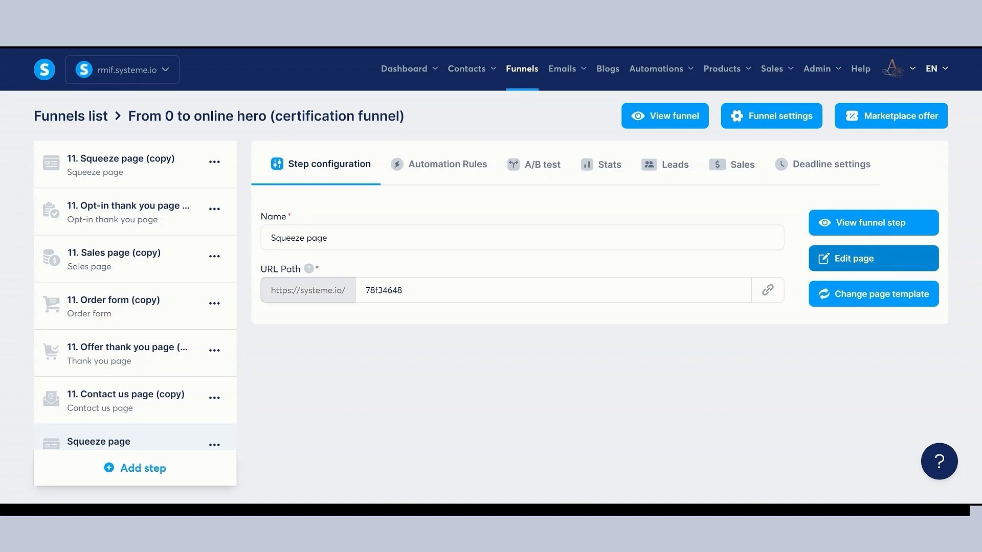
{"action": "left_click", "coordinate": [874, 258]}
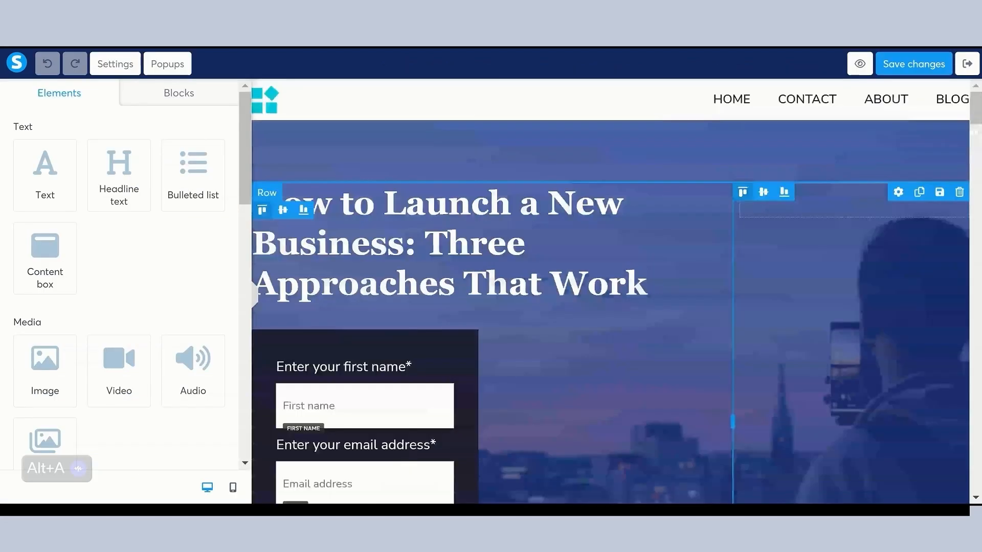
Step: Delete all of the template's existing sections so the squeeze page is empty
{"action": "scroll", "coordinate": [650, 452], "scroll_direction": "down", "scroll_amount": 13}
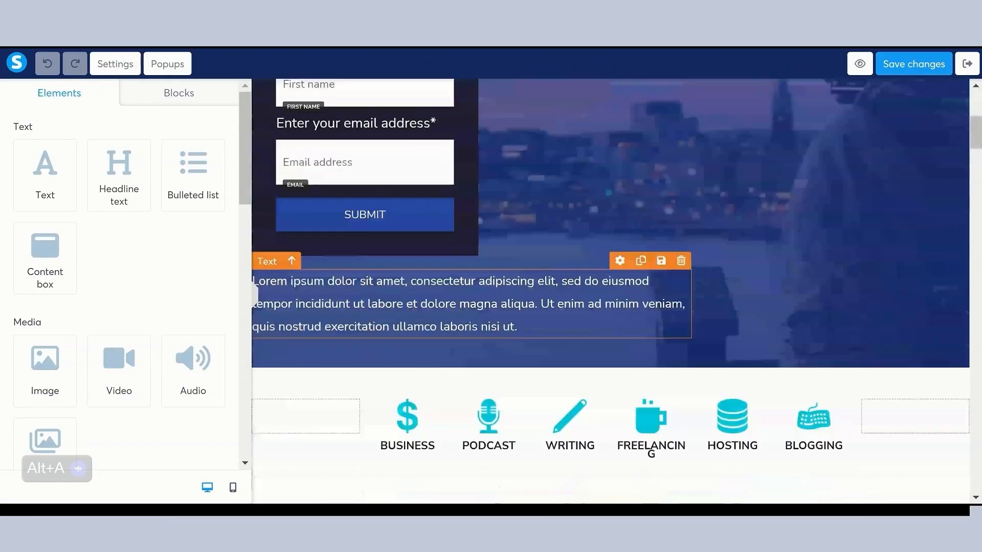
{"action": "scroll", "coordinate": [612, 292], "scroll_direction": "down", "scroll_amount": 15}
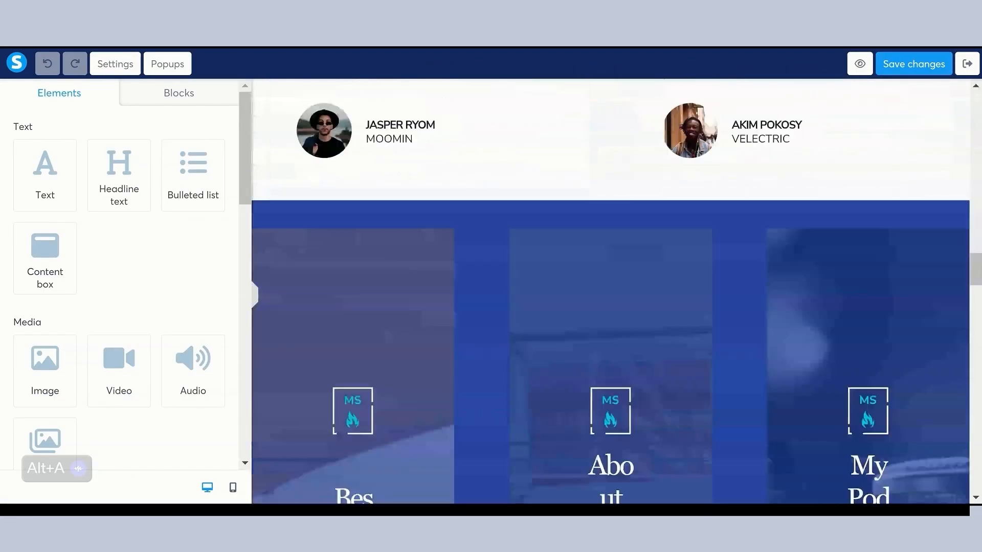
{"action": "scroll", "coordinate": [911, 196], "scroll_direction": "down", "scroll_amount": 15}
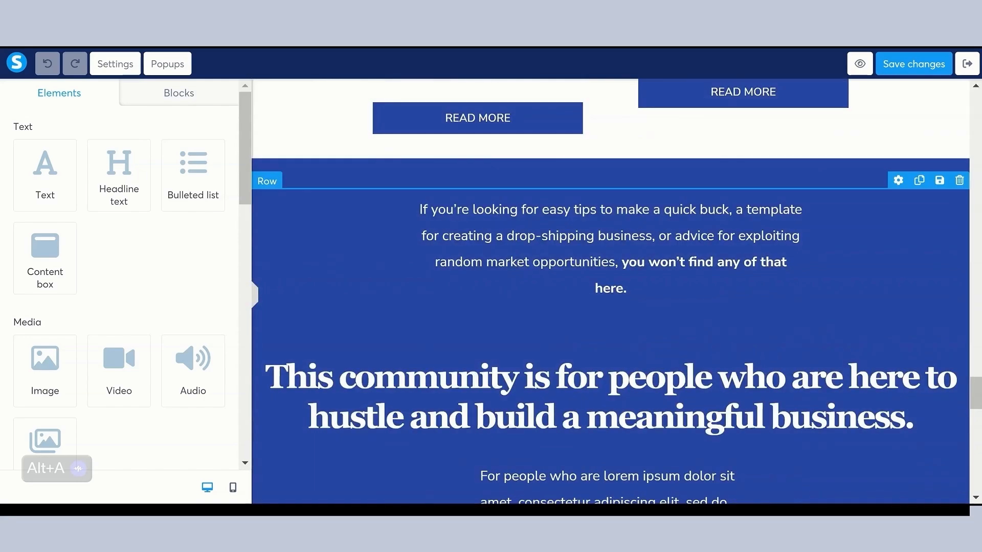
{"action": "scroll", "coordinate": [911, 196], "scroll_direction": "down", "scroll_amount": 15}
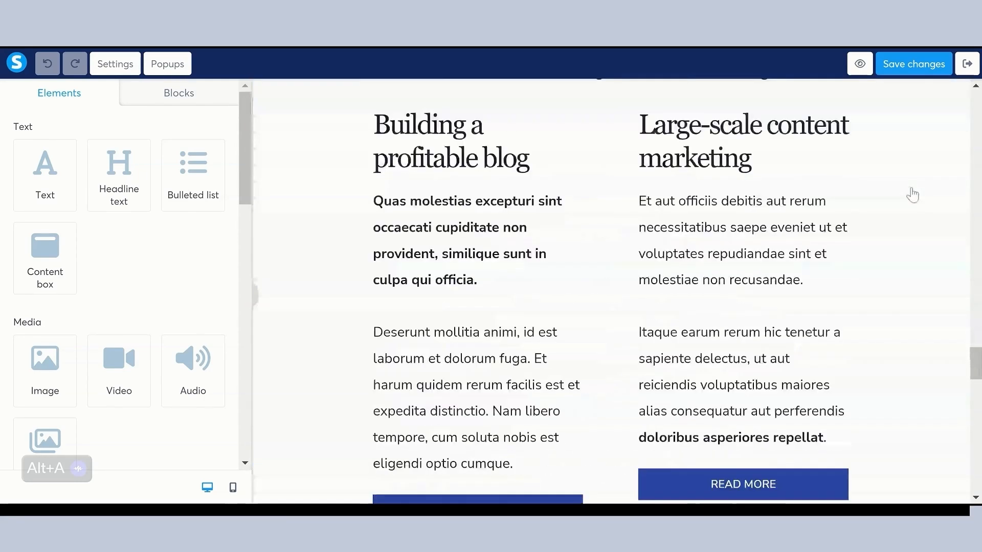
{"action": "scroll", "coordinate": [913, 196], "scroll_direction": "up", "scroll_amount": 5}
{"action": "scroll", "coordinate": [918, 220], "scroll_direction": "down", "scroll_amount": 5}
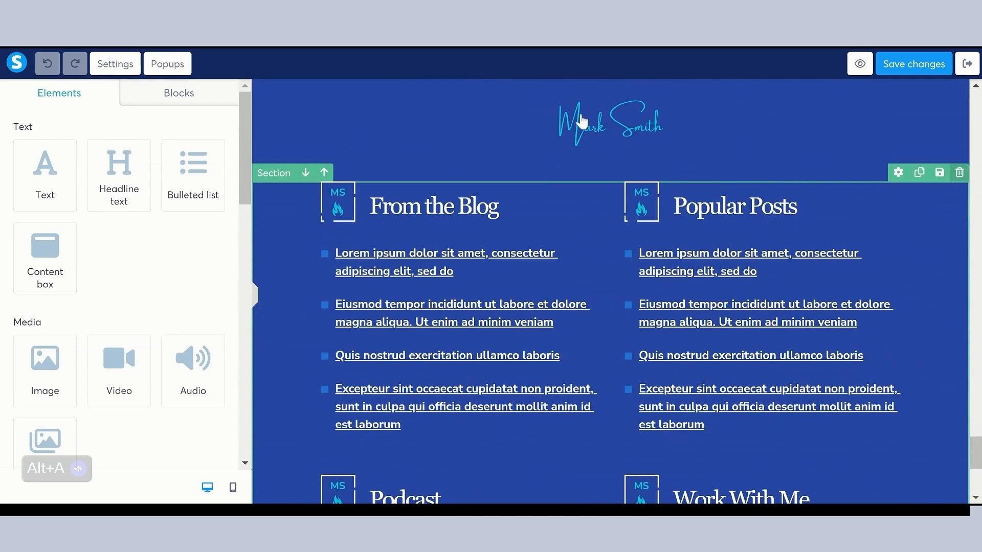
{"action": "left_click", "coordinate": [572, 87]}
{"action": "scroll", "coordinate": [844, 271], "scroll_direction": "up", "scroll_amount": 5}
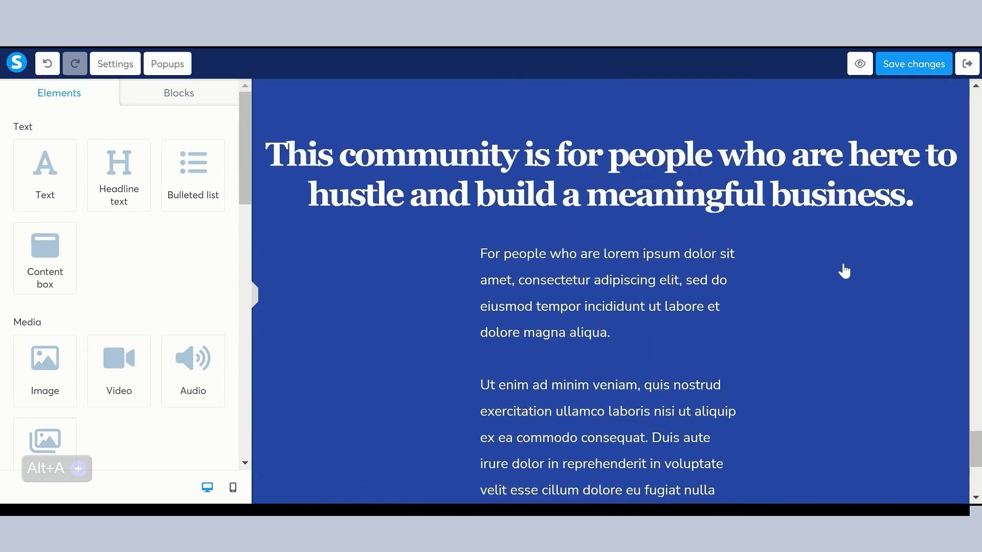
{"action": "scroll", "coordinate": [915, 200], "scroll_direction": "up", "scroll_amount": 4}
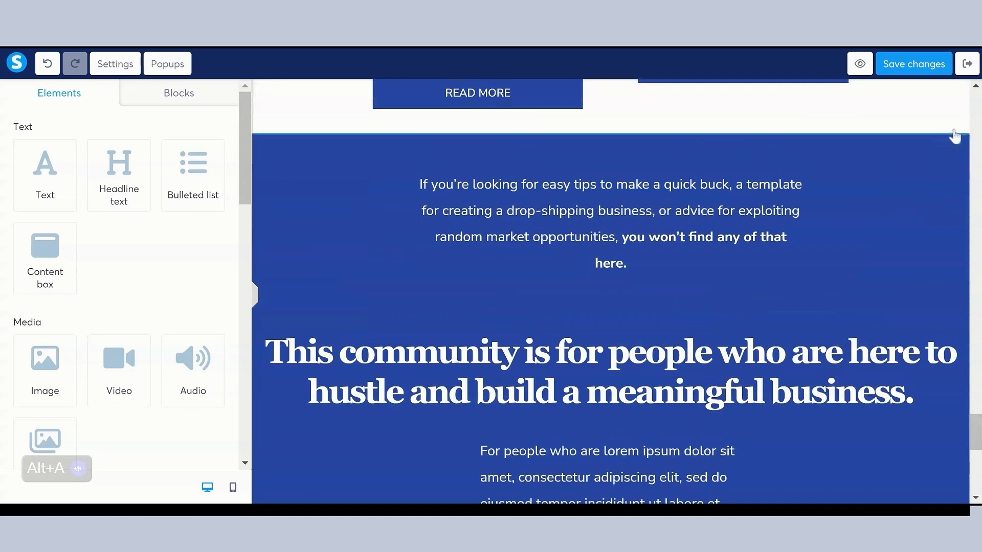
{"action": "scroll", "coordinate": [950, 187], "scroll_direction": "down", "scroll_amount": 1}
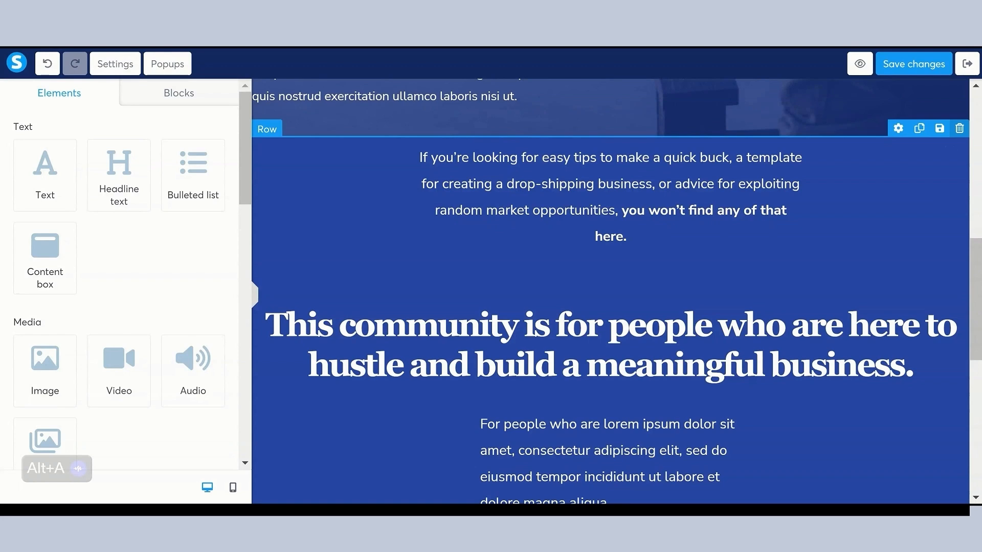
{"action": "left_click", "coordinate": [869, 184]}
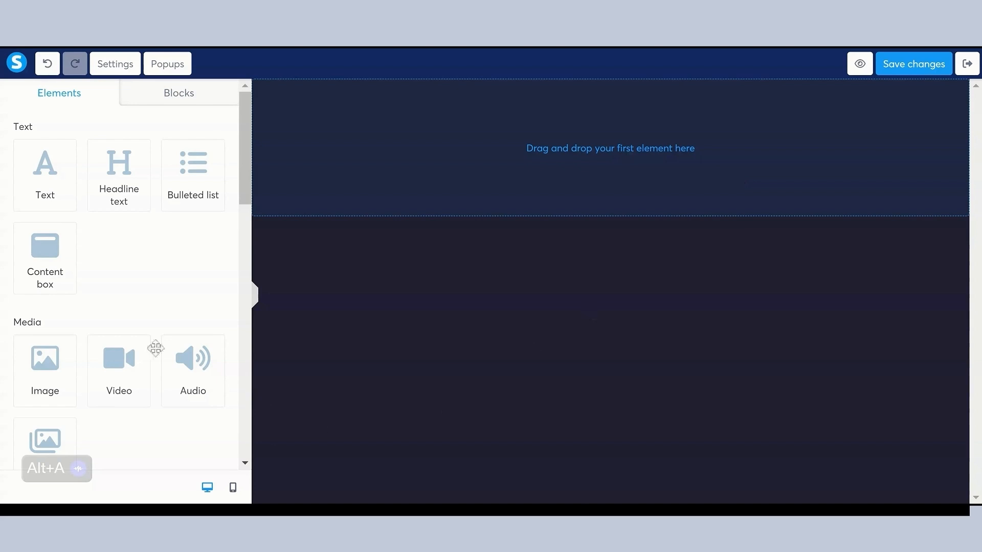
Step: Place a 2 columns layout on the empty page
{"action": "scroll", "coordinate": [187, 222], "scroll_direction": "down", "scroll_amount": 5}
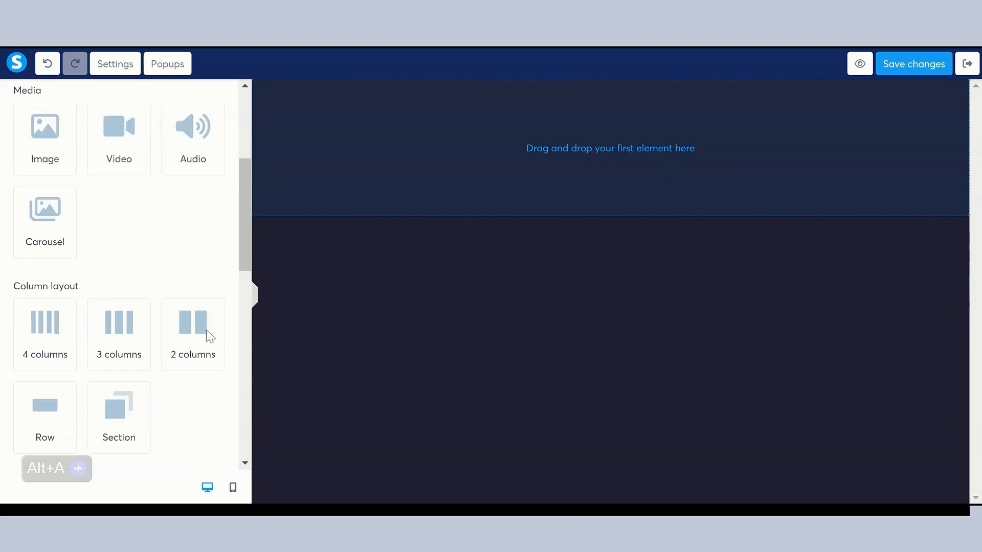
{"action": "left_click_drag", "start_coordinate": [195, 342], "coordinate": [432, 156]}
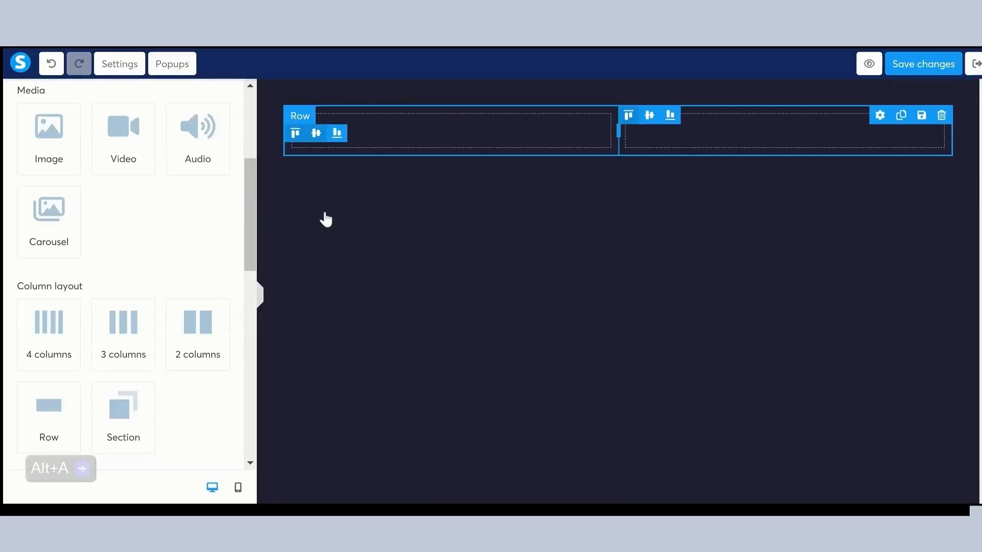
Step: Set the background color of the two-column section to #edf9fd and store it among the custom colors
{"action": "left_click", "coordinate": [268, 119]}
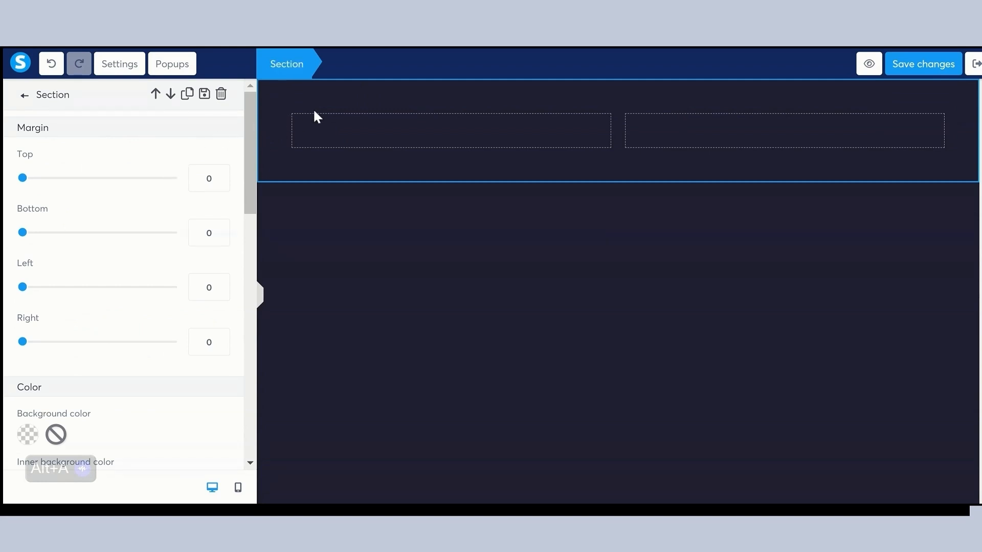
{"action": "scroll", "coordinate": [139, 230], "scroll_direction": "down", "scroll_amount": 3}
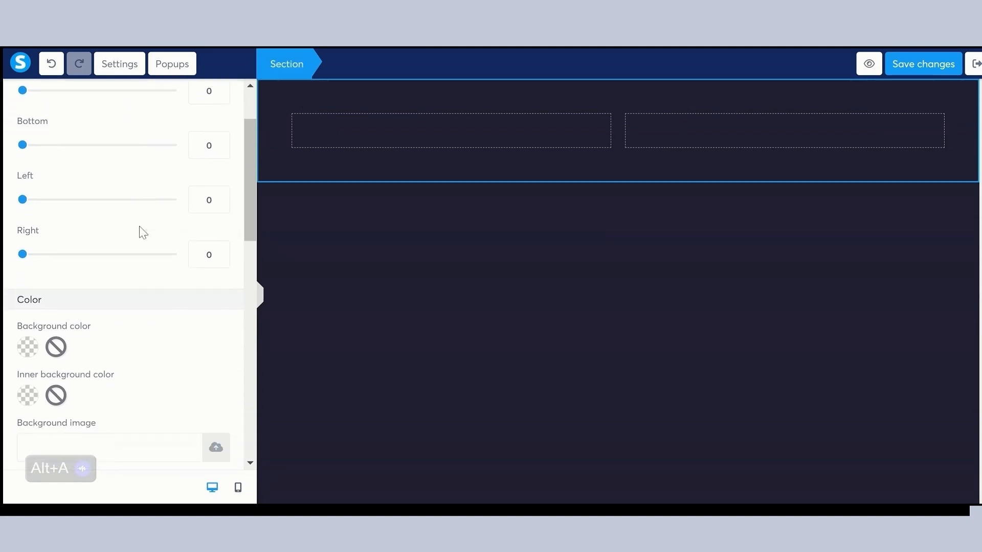
{"action": "left_click", "coordinate": [29, 279]}
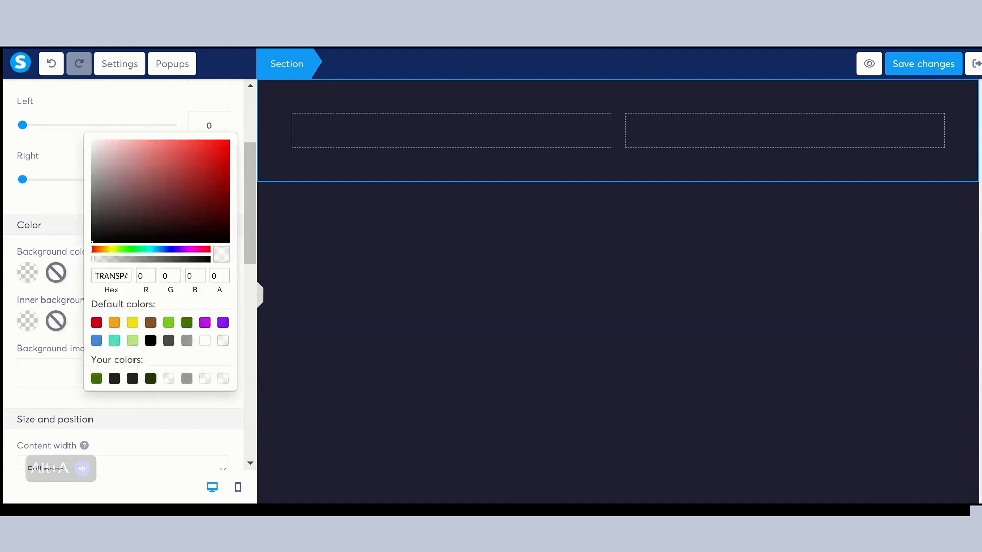
{"action": "double_click", "coordinate": [109, 276]}
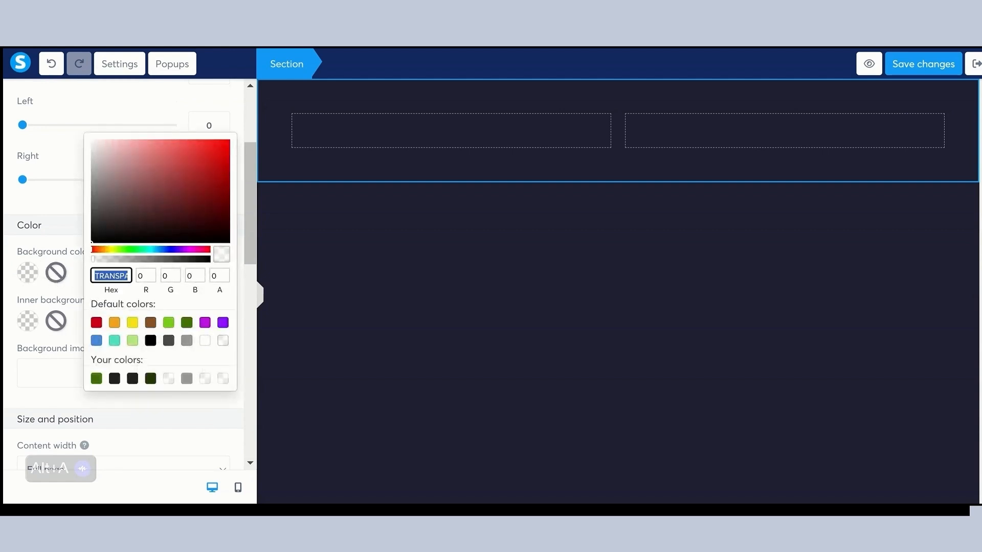
{"action": "type", "text": "#edf9fd"}
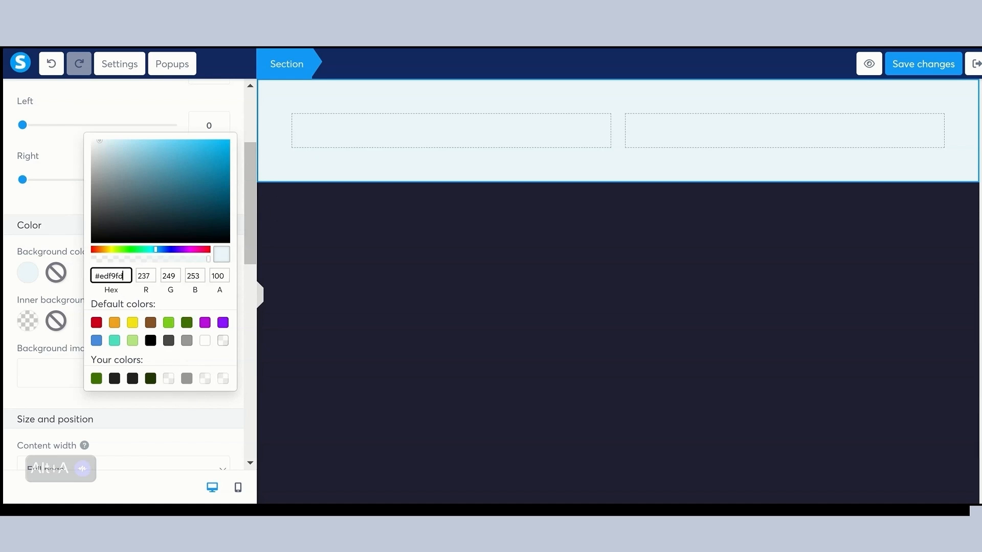
{"action": "left_click", "coordinate": [169, 383]}
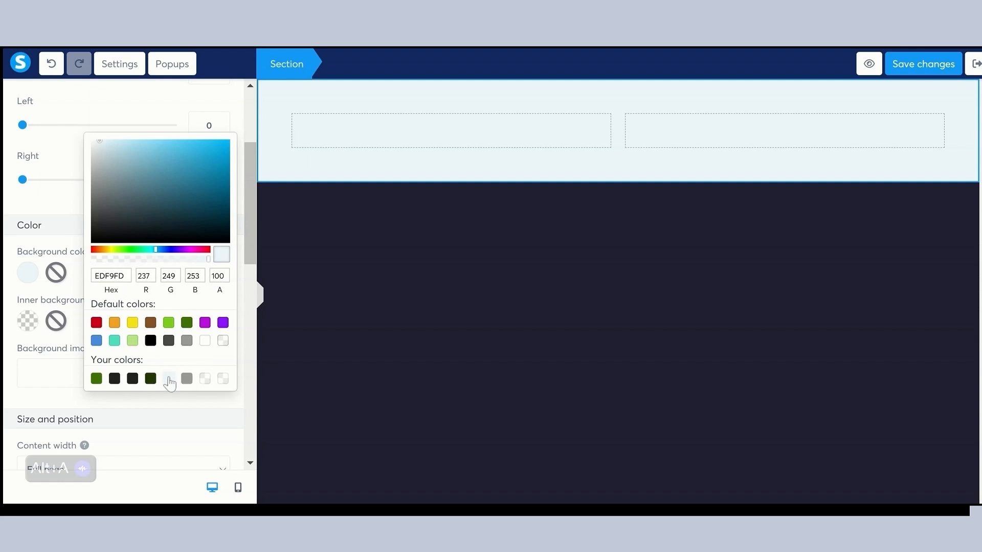
Step: Add an image element to the left column of the section
{"action": "key", "text": "alt+a"}
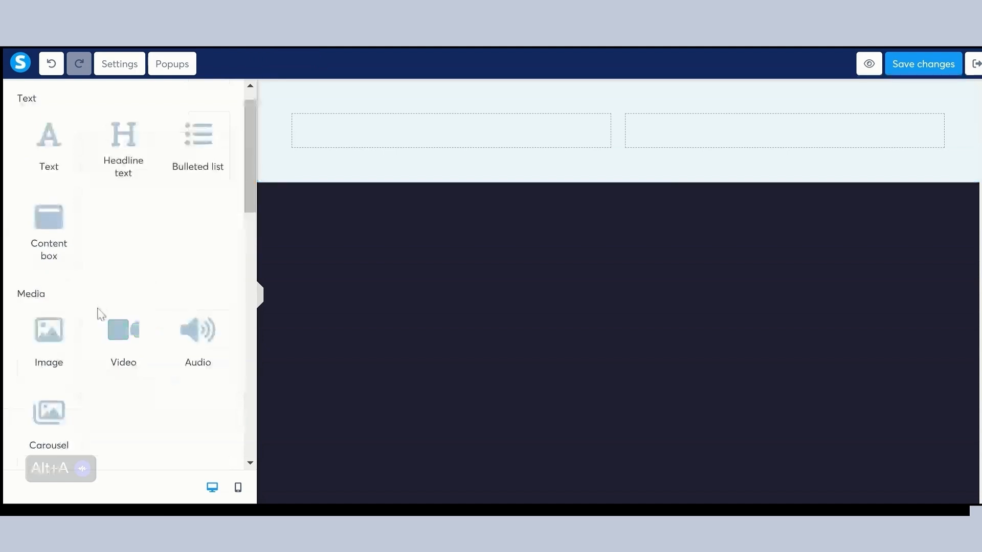
{"action": "left_click_drag", "start_coordinate": [56, 339], "coordinate": [452, 135]}
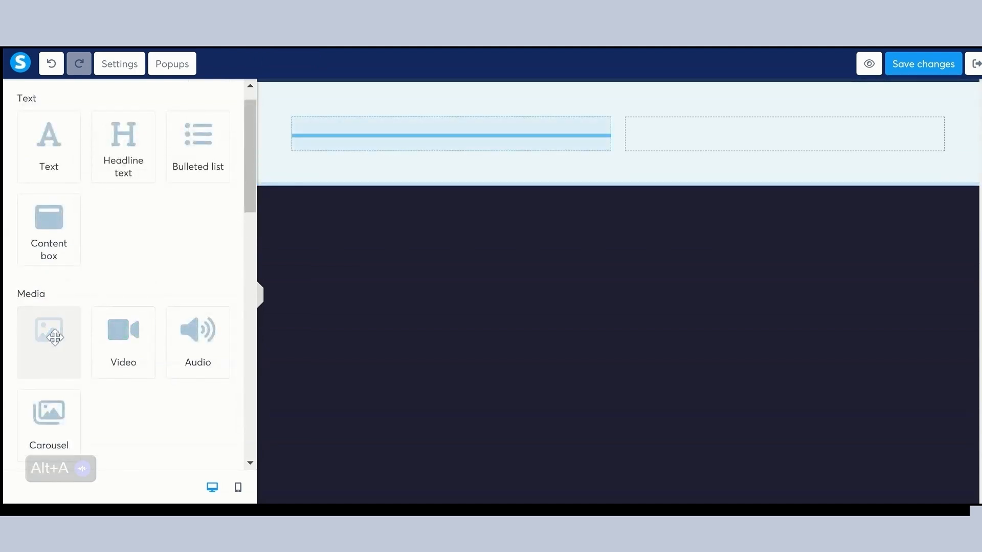
{"action": "left_click_drag", "start_coordinate": [54, 338], "coordinate": [394, 131]}
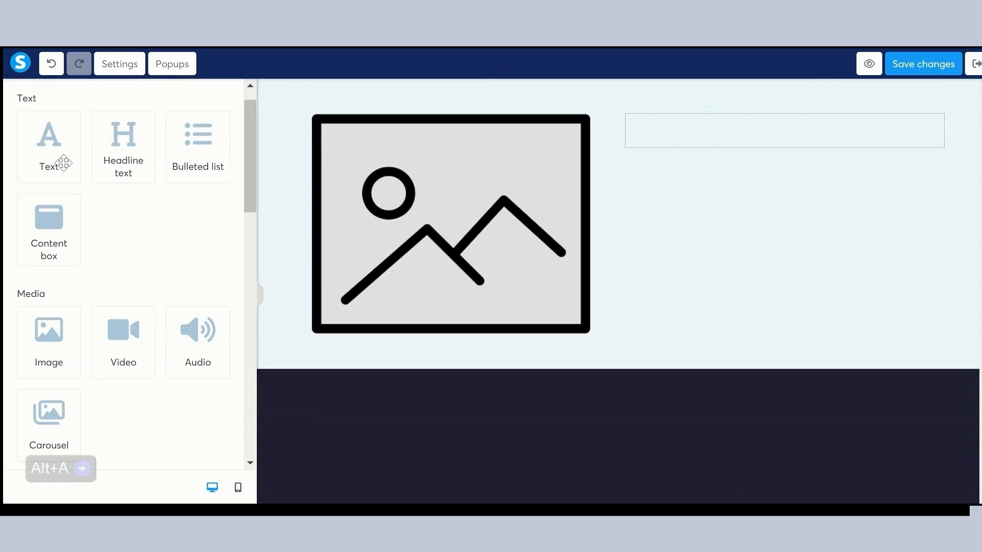
Step: Add three text elements stacked one below the other in the right column of the section
{"action": "left_click_drag", "start_coordinate": [61, 160], "coordinate": [716, 134]}
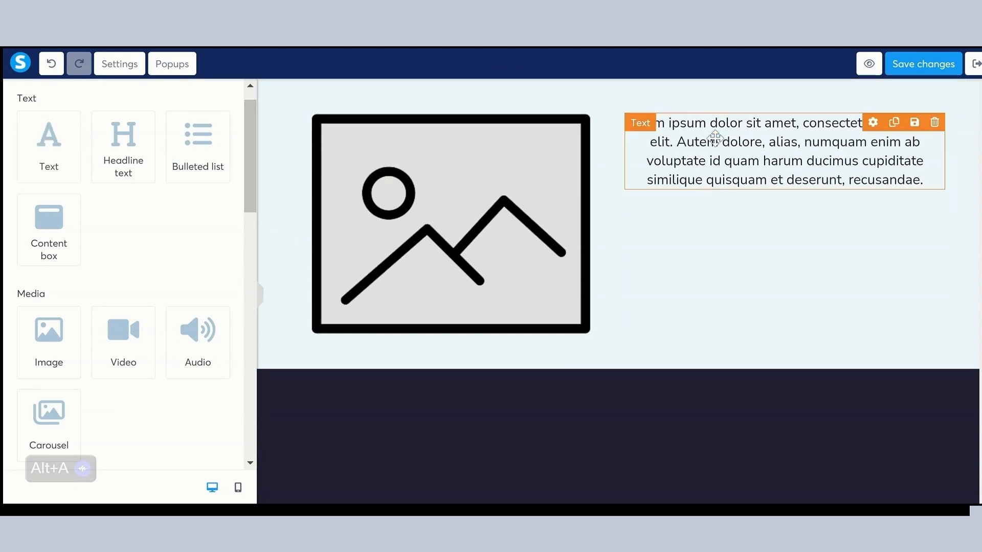
{"action": "left_click_drag", "start_coordinate": [60, 149], "coordinate": [742, 181]}
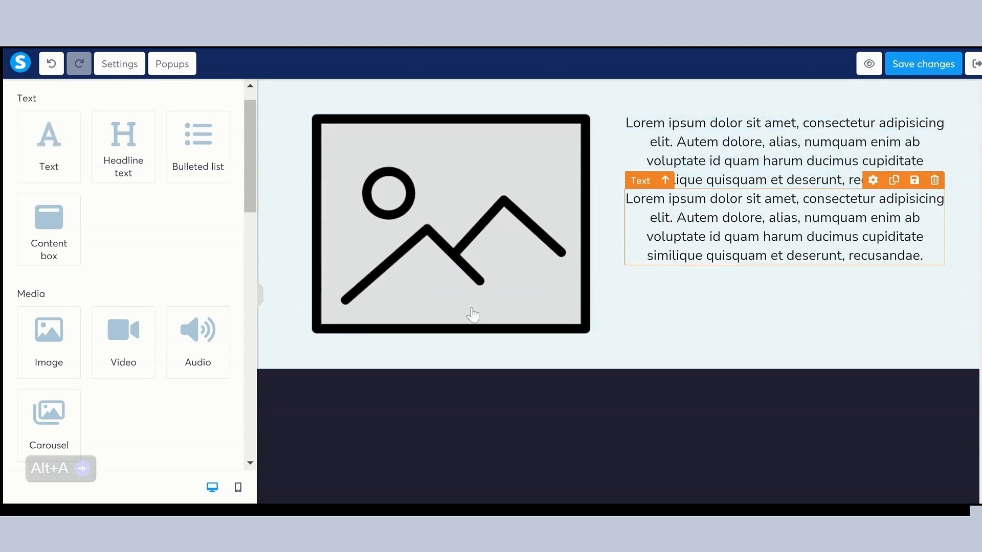
{"action": "left_click_drag", "start_coordinate": [62, 166], "coordinate": [810, 265]}
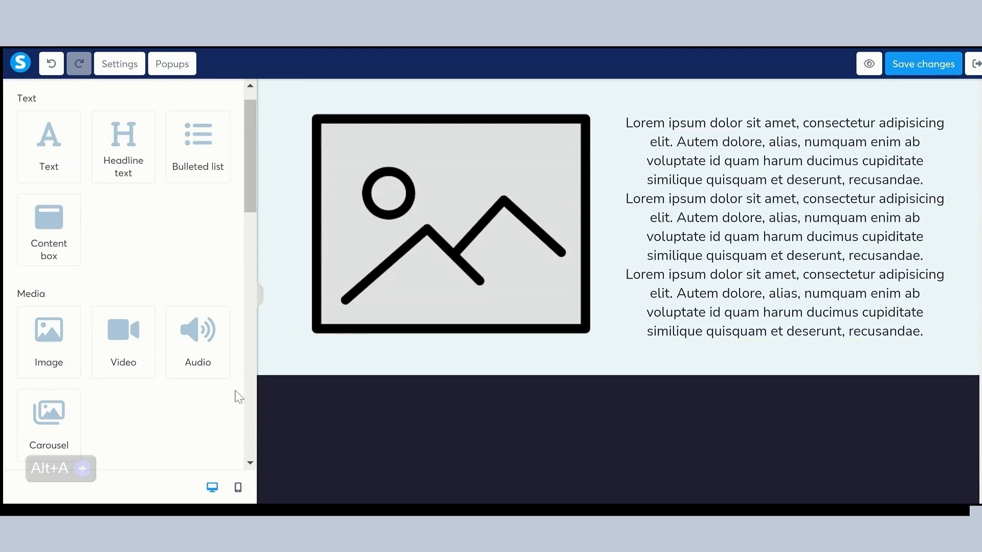
Step: Add two form input elements below the three texts in the right column
{"action": "scroll", "coordinate": [233, 390], "scroll_direction": "down", "scroll_amount": 5}
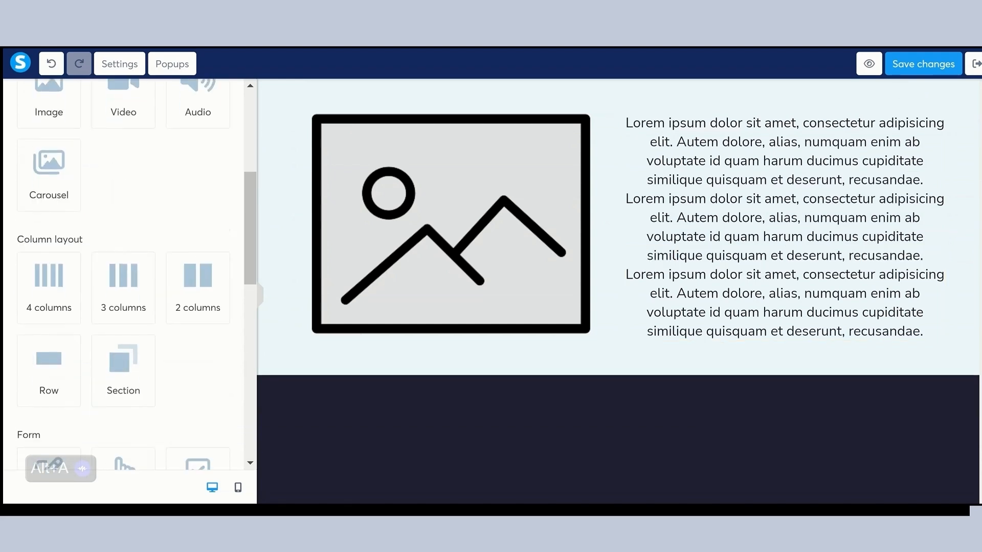
{"action": "scroll", "coordinate": [149, 352], "scroll_direction": "down", "scroll_amount": 5}
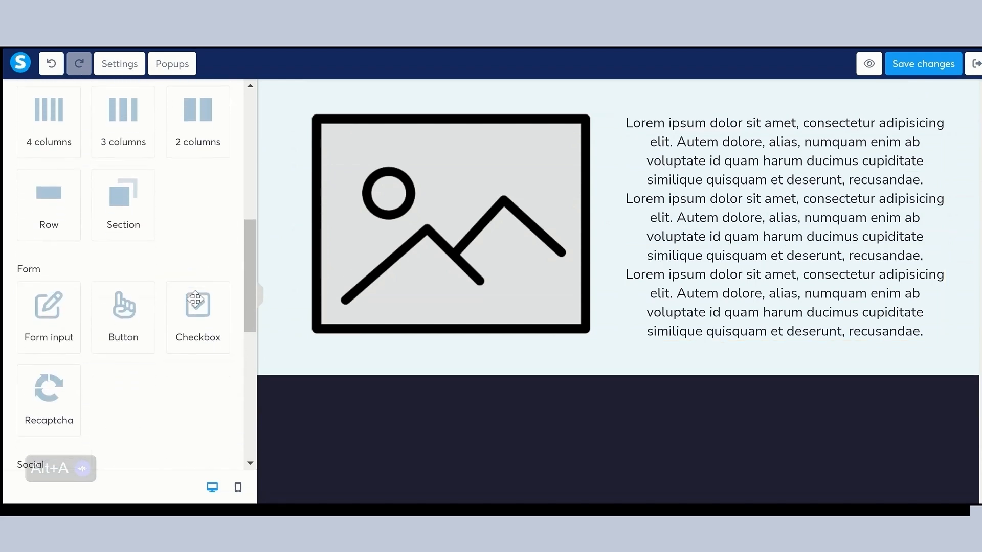
{"action": "left_click_drag", "start_coordinate": [62, 262], "coordinate": [460, 361]}
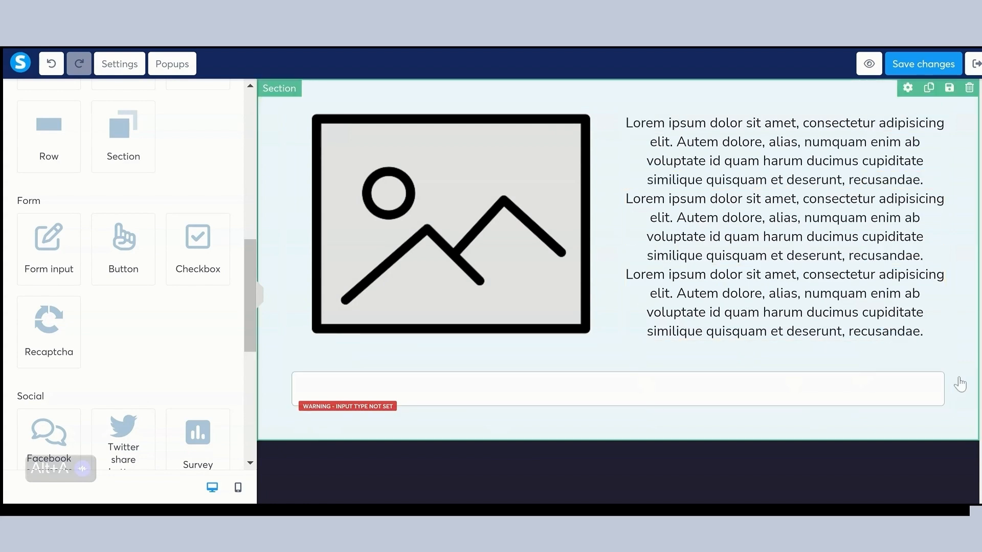
{"action": "left_click", "coordinate": [942, 339]}
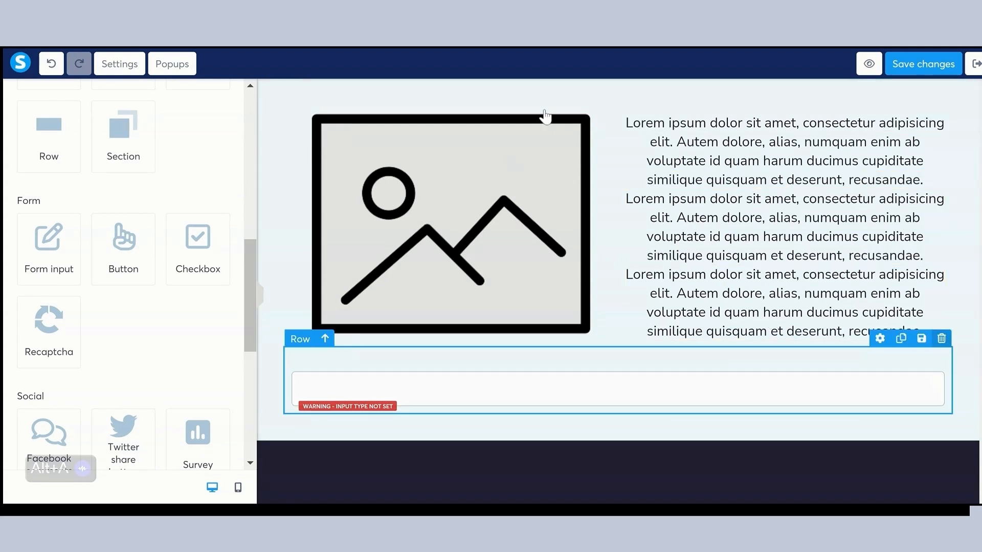
{"action": "left_click_drag", "start_coordinate": [46, 250], "coordinate": [148, 270]}
{"action": "left_click_drag", "start_coordinate": [719, 325], "coordinate": [718, 325]}
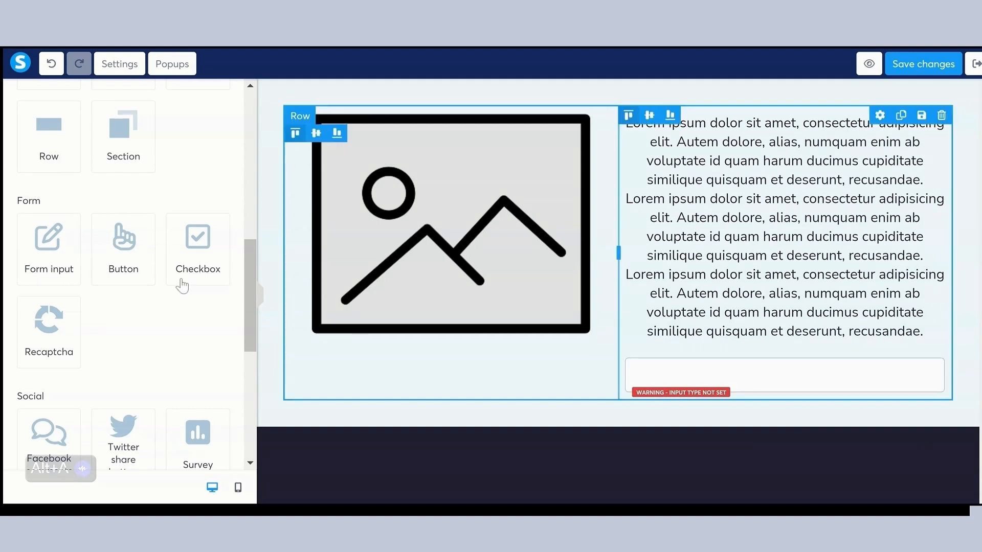
{"action": "left_click_drag", "start_coordinate": [62, 246], "coordinate": [737, 397]}
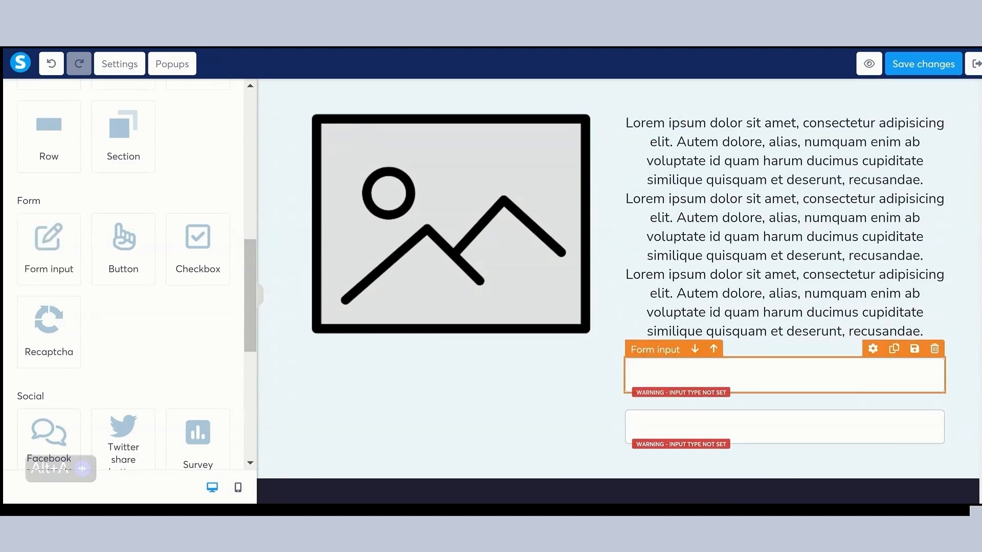
Step: Add a button element below the two form inputs in the right column
{"action": "scroll", "coordinate": [113, 271], "scroll_direction": "up", "scroll_amount": 1}
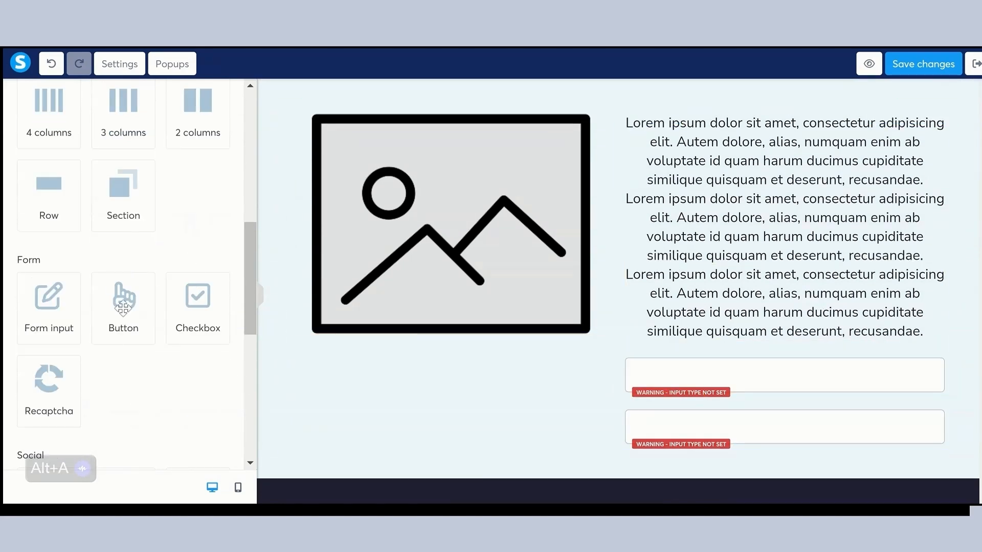
{"action": "scroll", "coordinate": [134, 309], "scroll_direction": "down", "scroll_amount": 1}
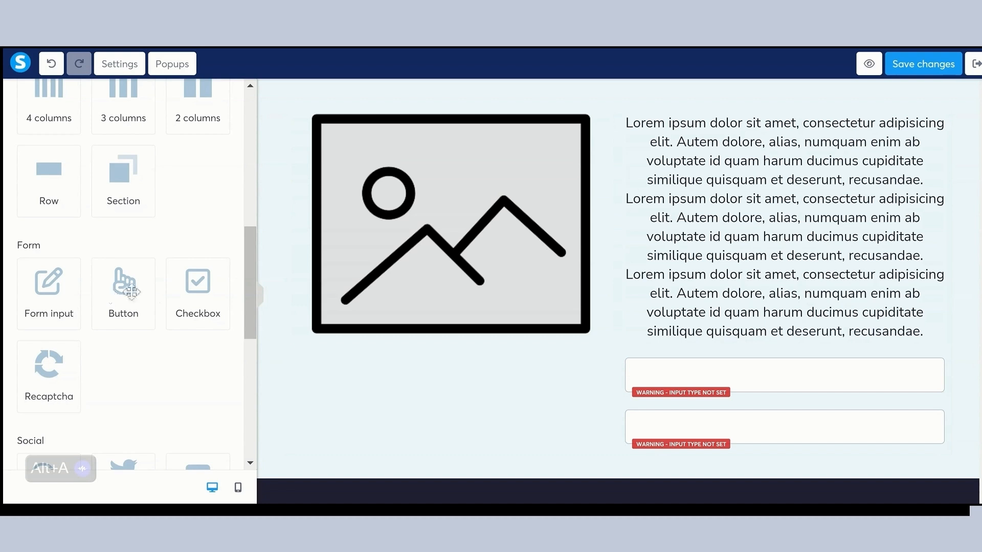
{"action": "left_click_drag", "start_coordinate": [130, 289], "coordinate": [787, 445]}
{"action": "scroll", "coordinate": [782, 437], "scroll_direction": "down", "scroll_amount": 1}
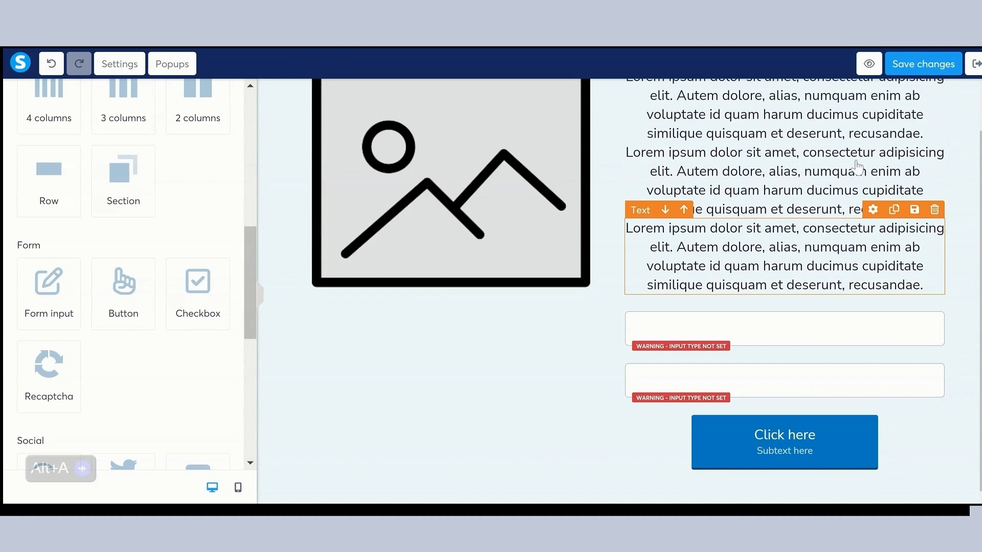
Step: Replace the first text in the right column with a bold "Are you looking to make money online but don’t know where to start?"
{"action": "scroll", "coordinate": [857, 168], "scroll_direction": "up", "scroll_amount": 1}
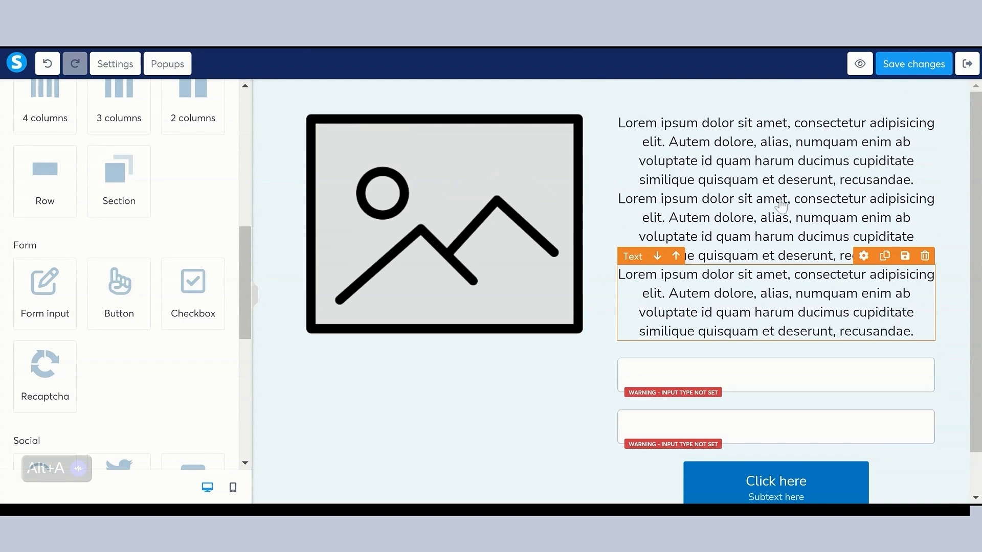
{"action": "triple_click", "coordinate": [734, 143]}
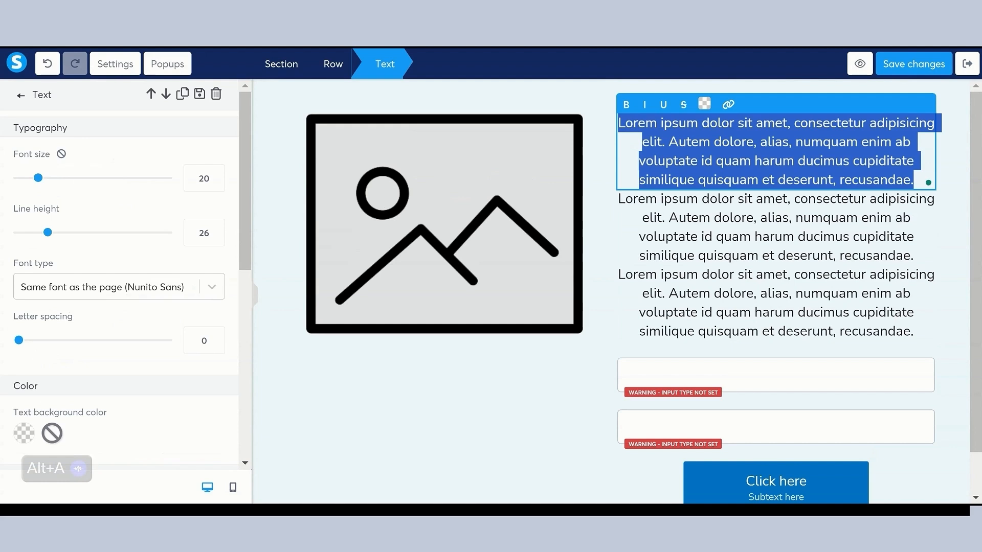
{"action": "type", "text": "Are you looking to make money online but don’t know where to start?"}
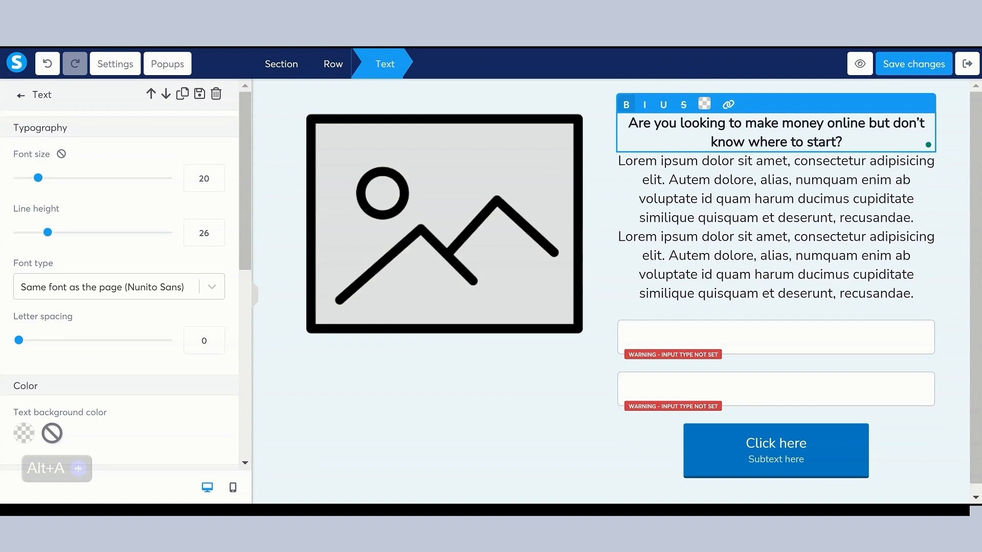
Step: Set the heading text's font to the Google font Ubuntu and its font size to 29
{"action": "triple_click", "coordinate": [783, 126]}
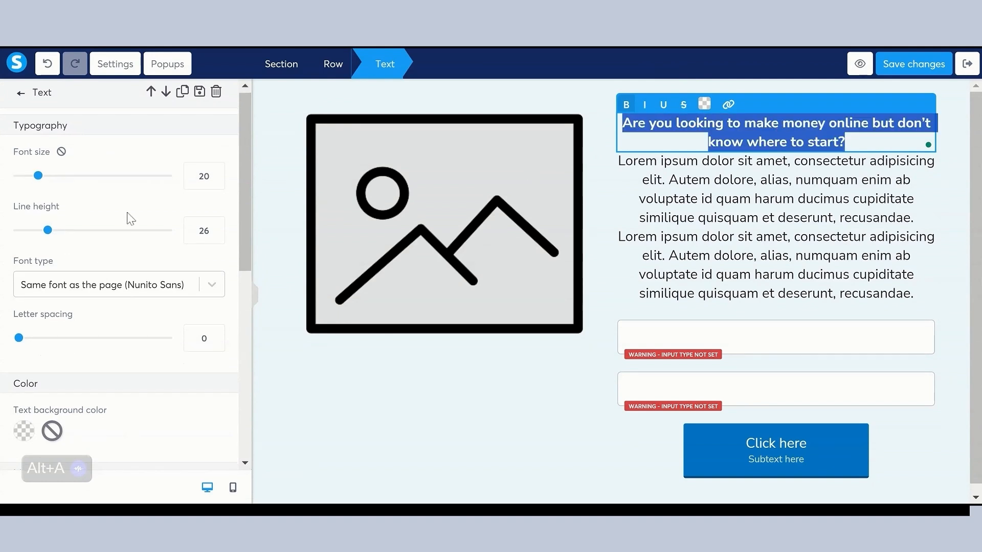
{"action": "scroll", "coordinate": [127, 217], "scroll_direction": "down", "scroll_amount": 3}
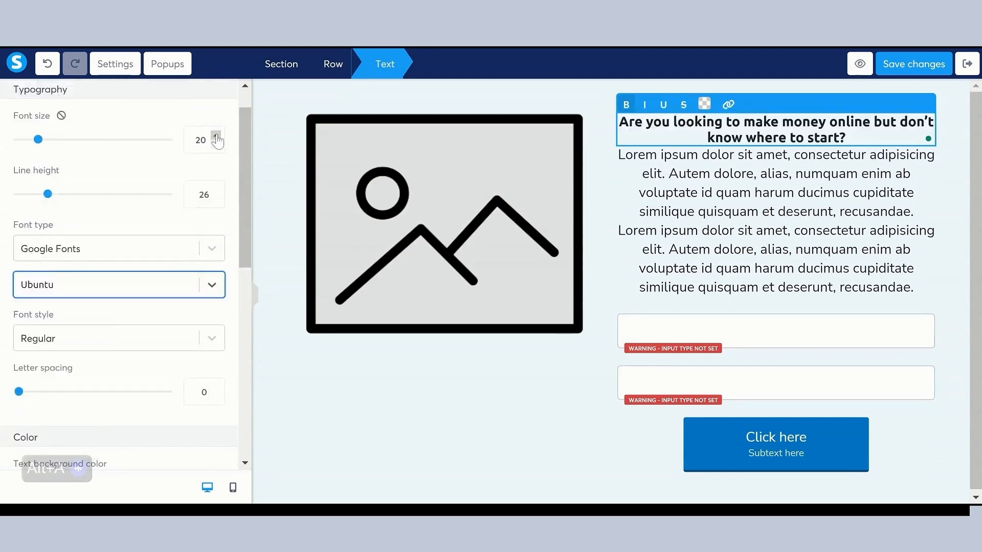
{"action": "left_click", "coordinate": [216, 137]}
{"action": "left_click", "coordinate": [216, 137]}
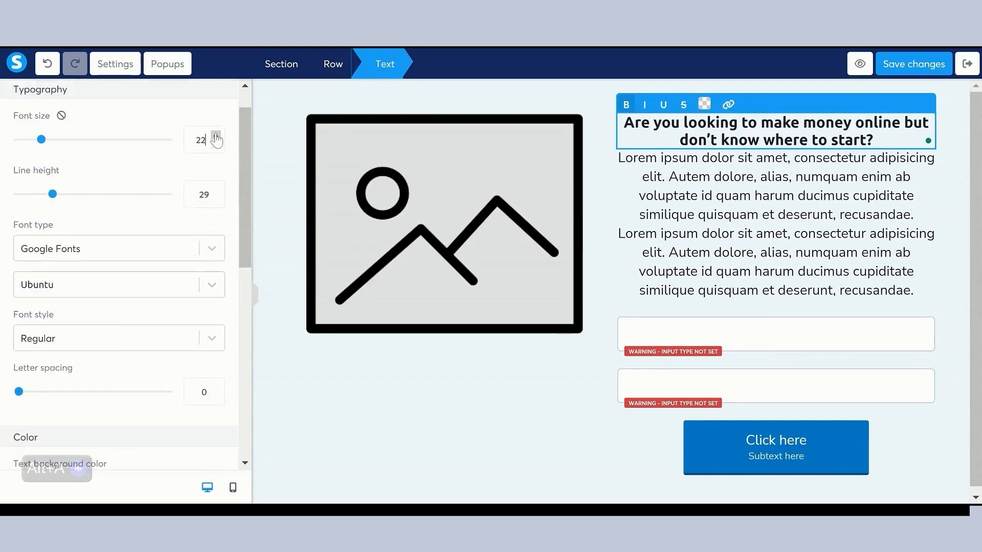
{"action": "left_click", "coordinate": [216, 137]}
{"action": "left_click", "coordinate": [216, 137]}
{"action": "left_click", "coordinate": [216, 136]}
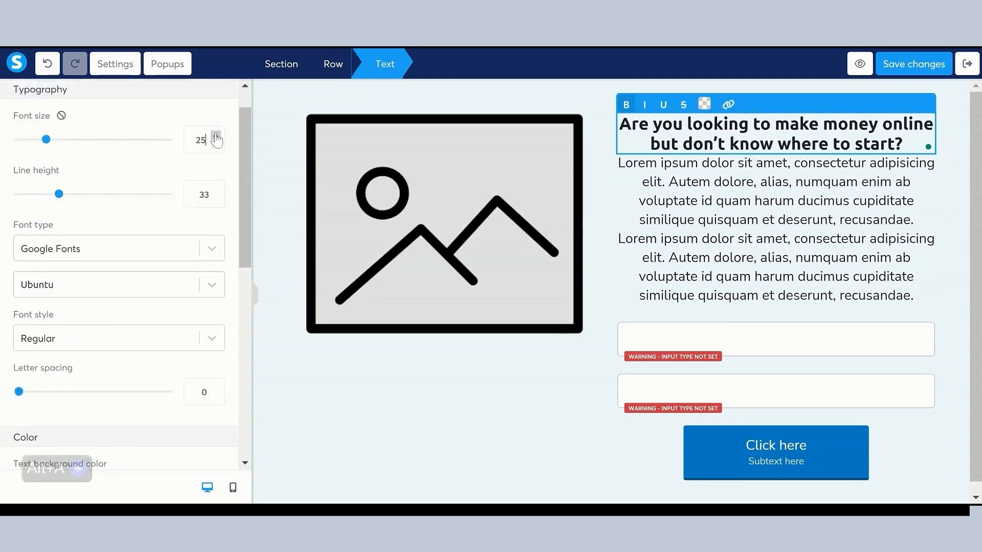
{"action": "left_click", "coordinate": [216, 137]}
{"action": "left_click", "coordinate": [216, 137]}
{"action": "left_click", "coordinate": [216, 137]}
{"action": "left_click", "coordinate": [216, 136]}
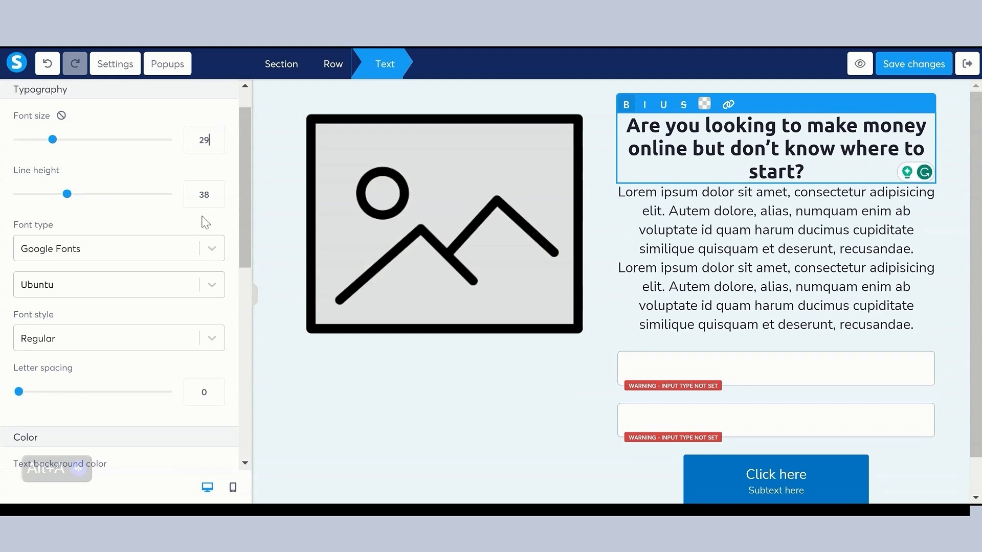
Step: Reduce the heading text's line height to 29
{"action": "left_click", "coordinate": [216, 198]}
{"action": "left_click", "coordinate": [216, 199]}
{"action": "left_click", "coordinate": [216, 198]}
{"action": "left_click", "coordinate": [216, 199]}
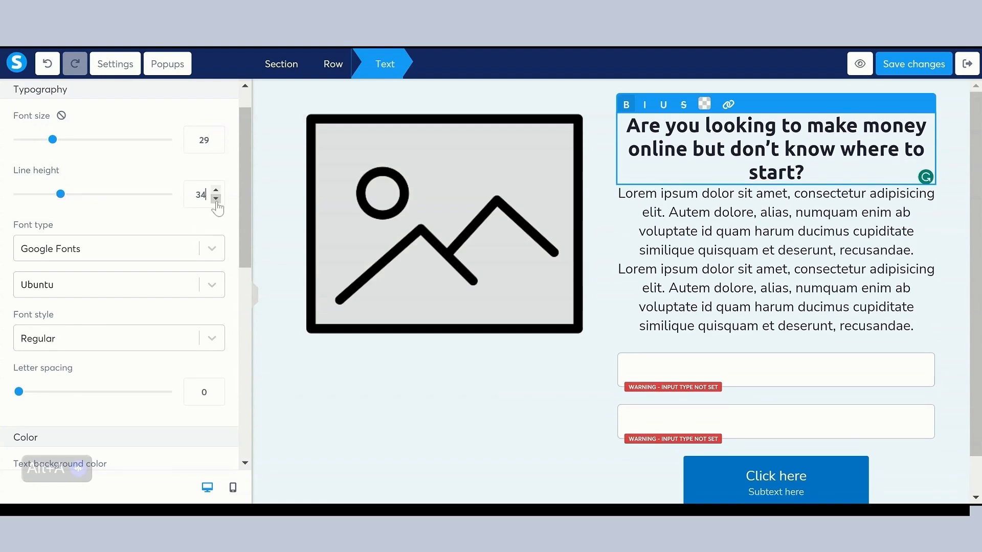
{"action": "left_click", "coordinate": [216, 198]}
{"action": "left_click", "coordinate": [216, 199]}
{"action": "left_click", "coordinate": [216, 198]}
{"action": "left_click", "coordinate": [216, 198]}
{"action": "left_click", "coordinate": [215, 199]}
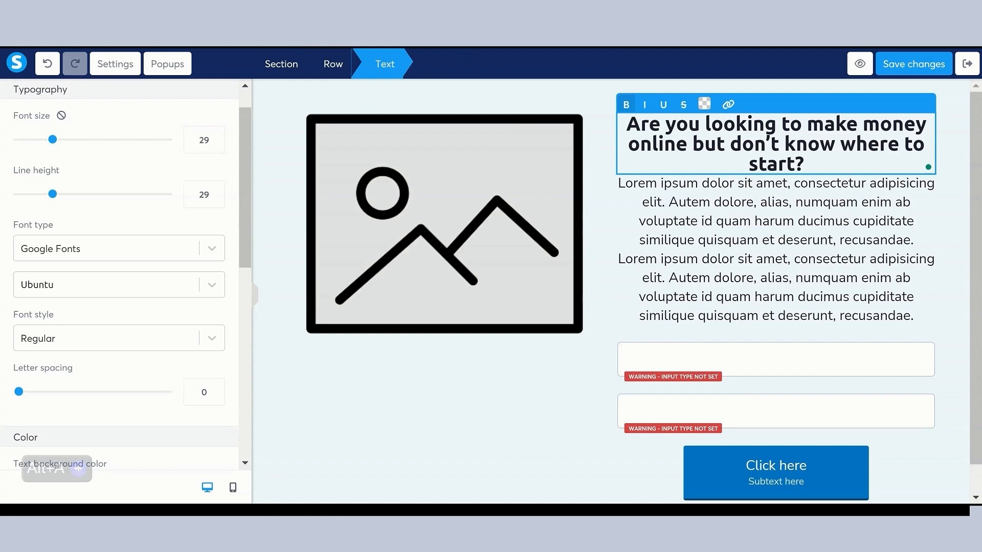
Step: Replace the second text with "Put your worries aside. Download your free 3-step quick guide for online newbies now!" with italic, underlined and bold emphasis
{"action": "triple_click", "coordinate": [820, 203]}
{"action": "type", "text": "Put your worries aside. Download your free 3-step quick guide for online newbies now!"}
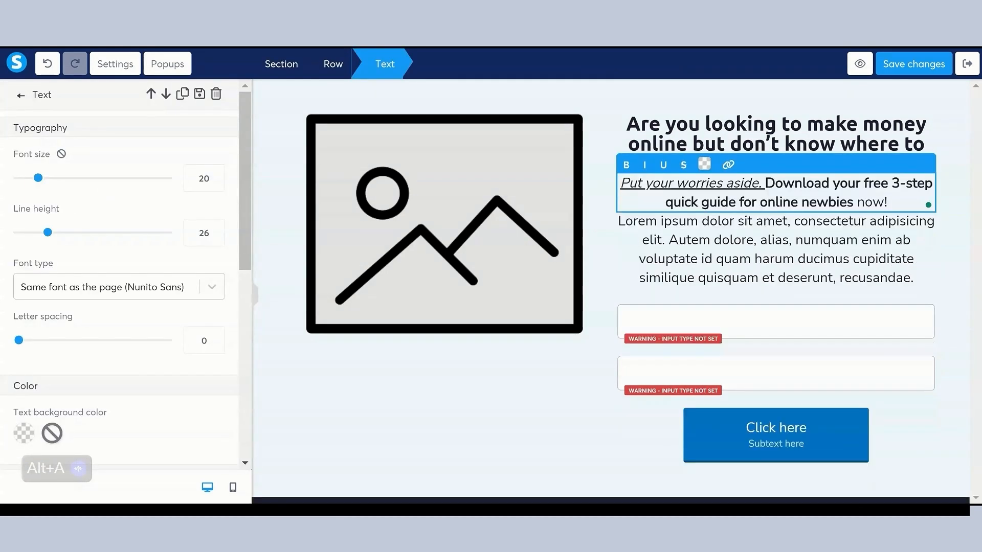
Step: Replace the third text with "(Gain simple insights, follow friendly strategies, and access proven tips TO GO FROM ZERO TO ONLINE HERO!)" plus a "Download now" prompt
{"action": "triple_click", "coordinate": [800, 250]}
{"action": "type", "text": "(Gain simple insights, follow friendly strategies, and access proven tips TO GO FROM ZERO TO ONLINE HERO!)"}
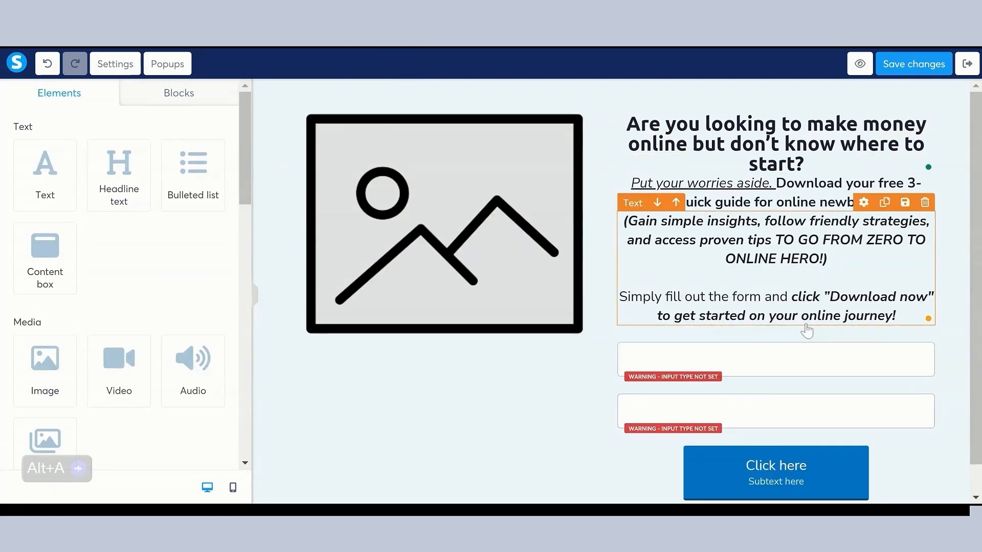
{"action": "scroll", "coordinate": [728, 334], "scroll_direction": "down", "scroll_amount": 1}
{"action": "scroll", "coordinate": [728, 334], "scroll_direction": "up", "scroll_amount": 1}
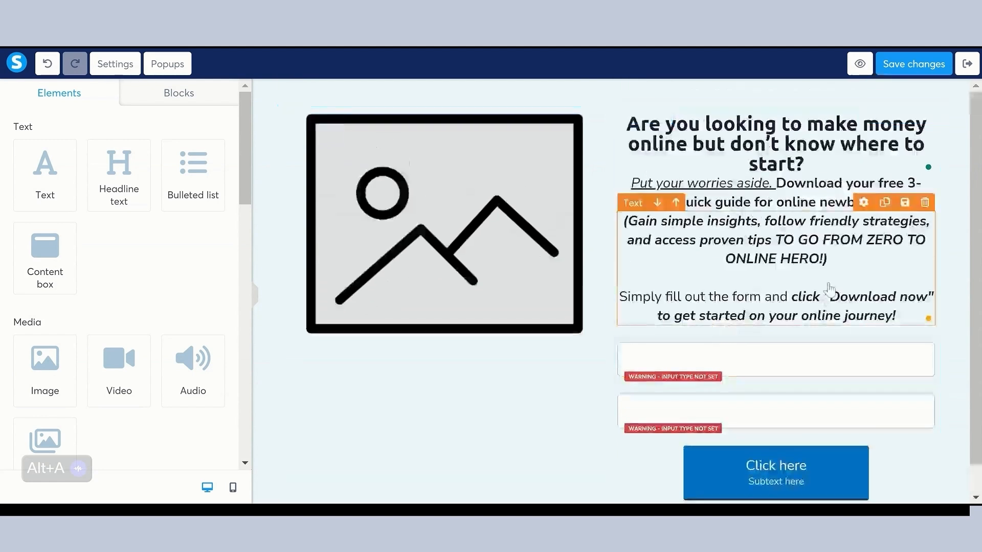
Step: Fill the image element in the left column with FromZeroToOnlineHero.png from the already uploaded images
{"action": "left_click", "coordinate": [379, 199]}
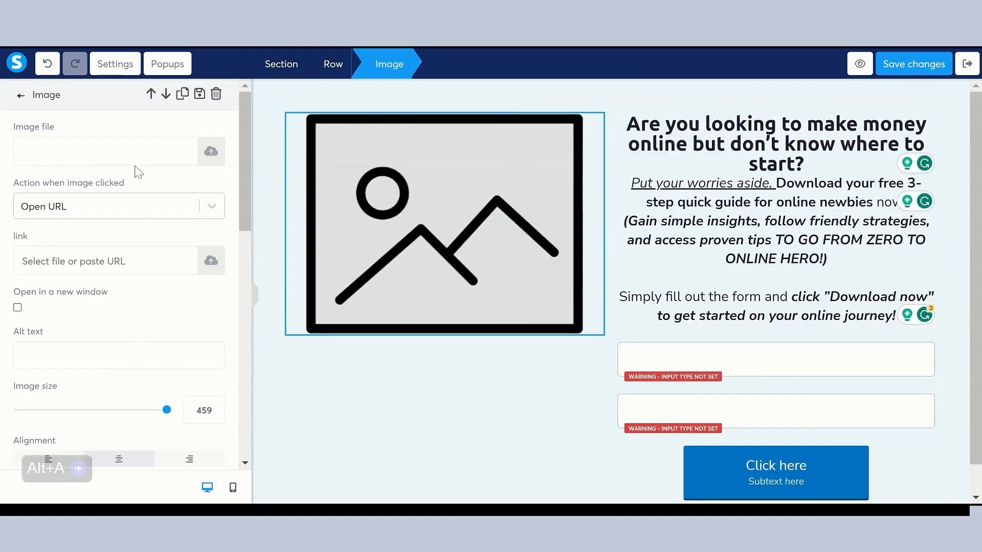
{"action": "left_click", "coordinate": [211, 152]}
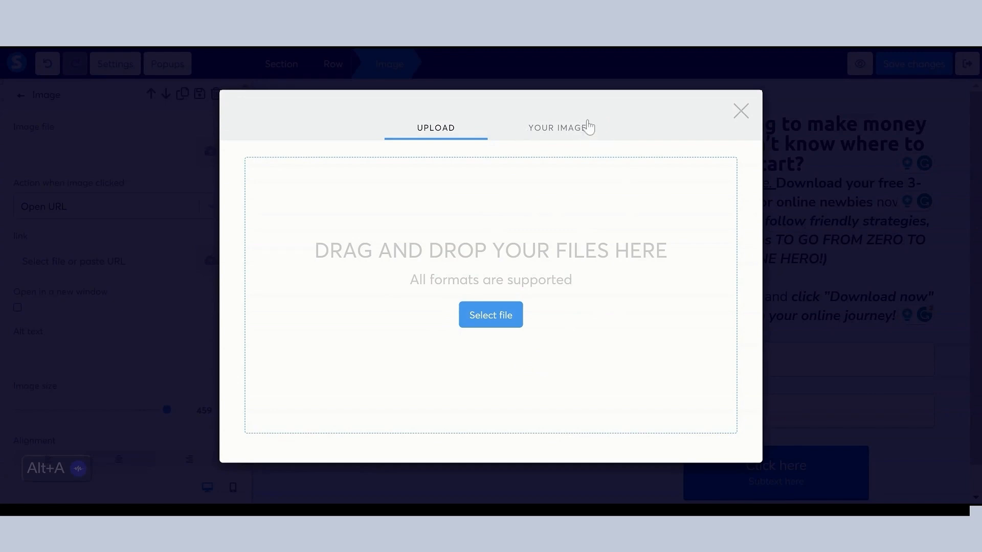
{"action": "left_click", "coordinate": [603, 138]}
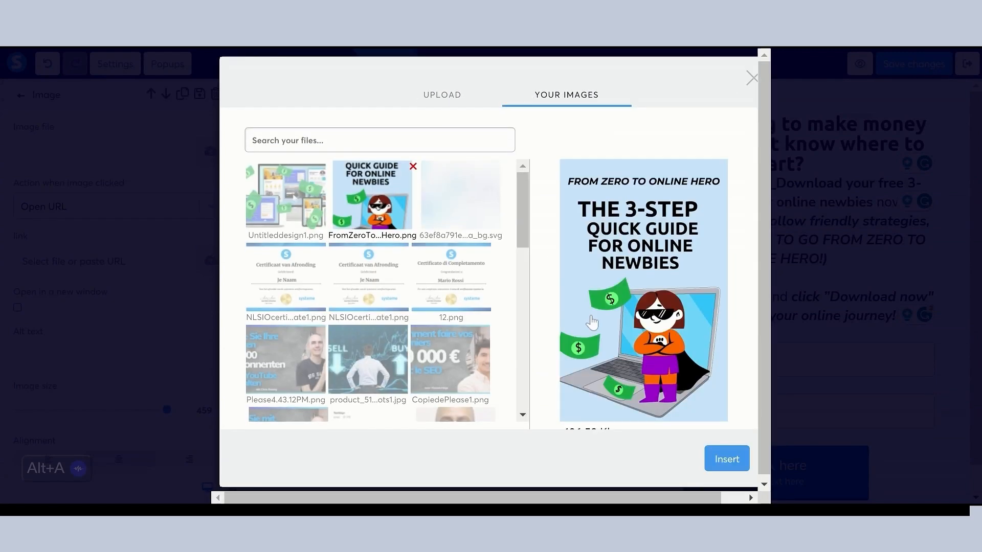
{"action": "left_click", "coordinate": [727, 459]}
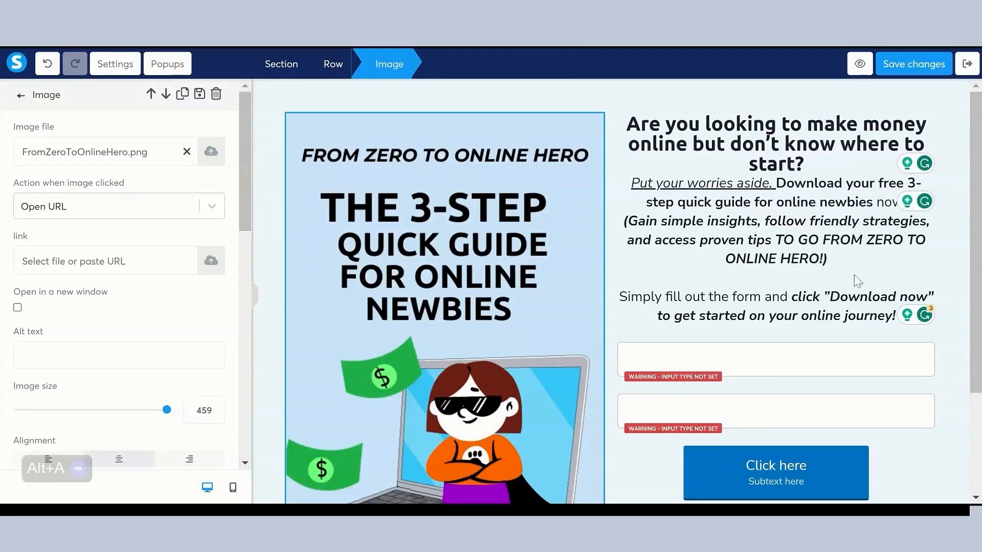
{"action": "left_click", "coordinate": [719, 248]}
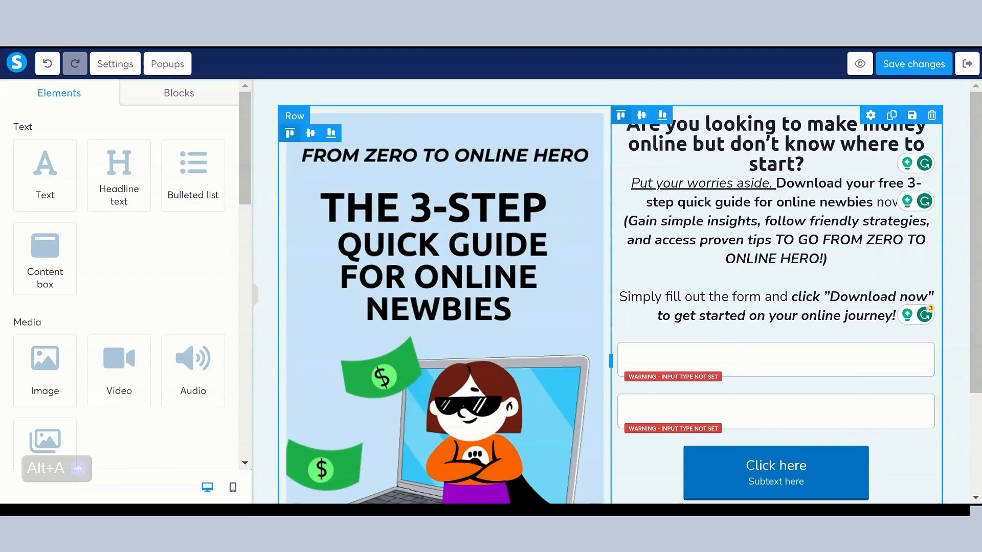
Step: Set the input type of the upper form input to First name
{"action": "left_click", "coordinate": [758, 360]}
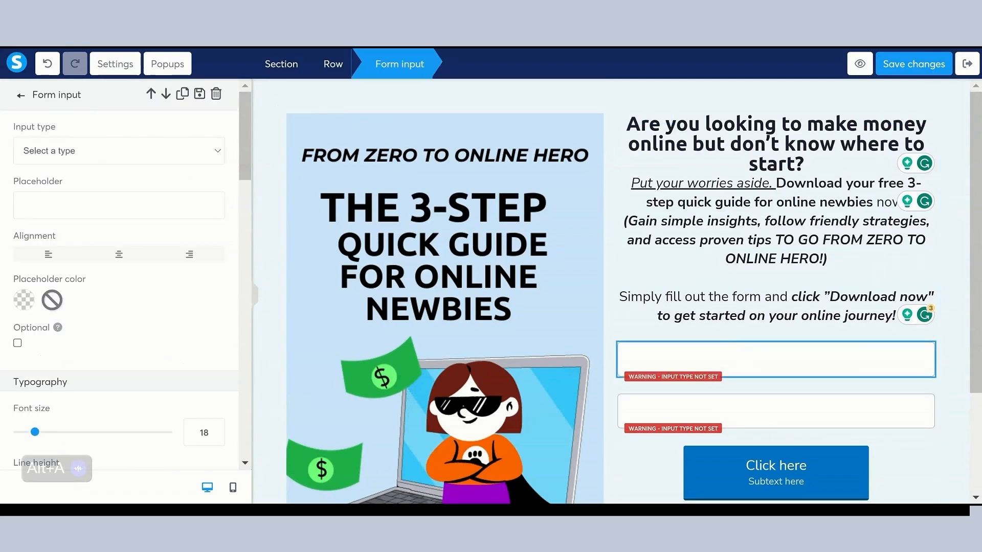
{"action": "left_click", "coordinate": [732, 338]}
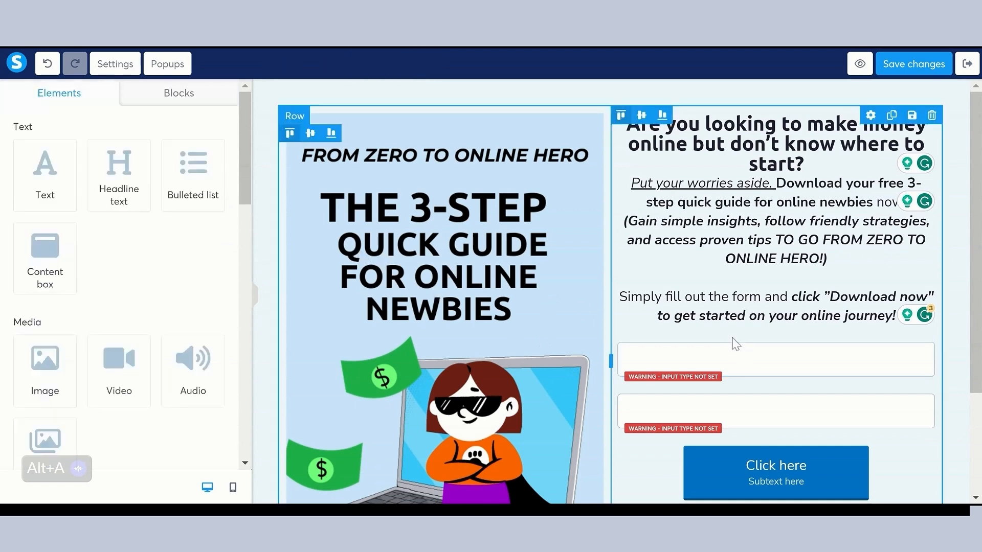
{"action": "left_click", "coordinate": [735, 358]}
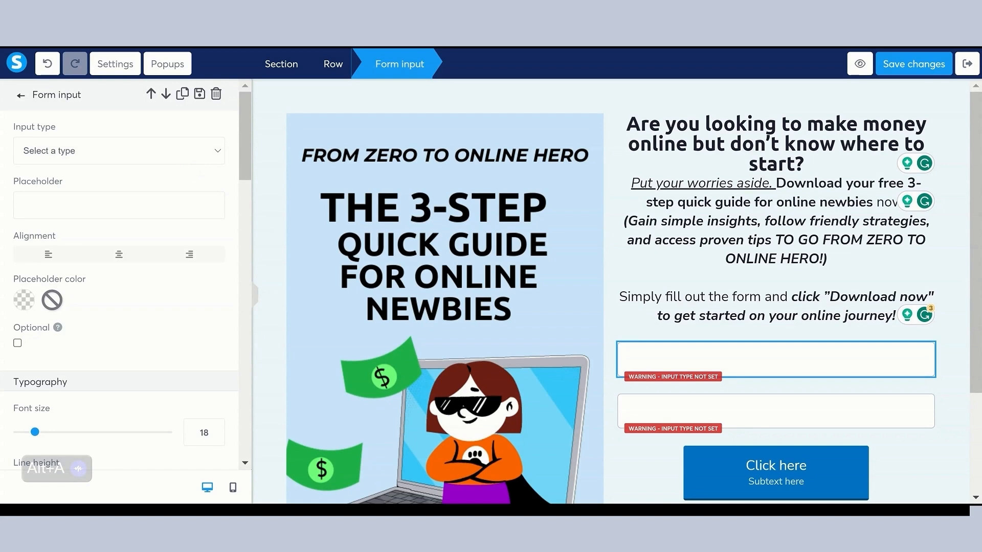
{"action": "left_click", "coordinate": [120, 197]}
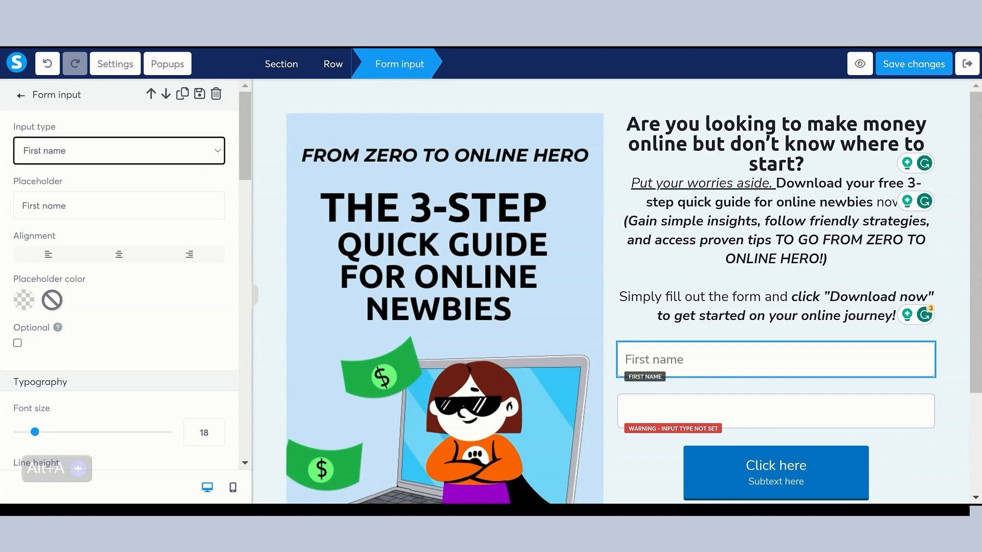
Step: Set the input type of the lower form input to Email
{"action": "left_click", "coordinate": [755, 410]}
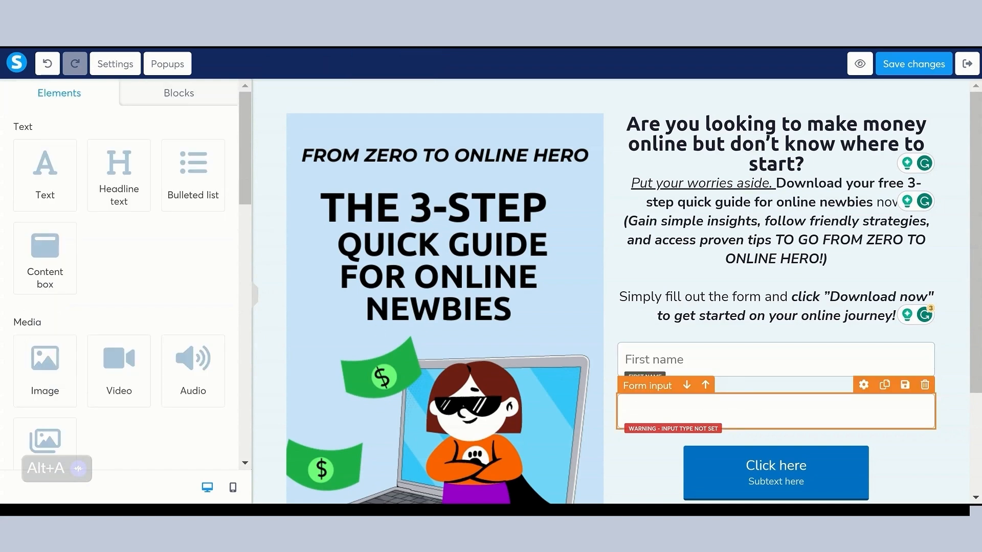
{"action": "left_click", "coordinate": [776, 411]}
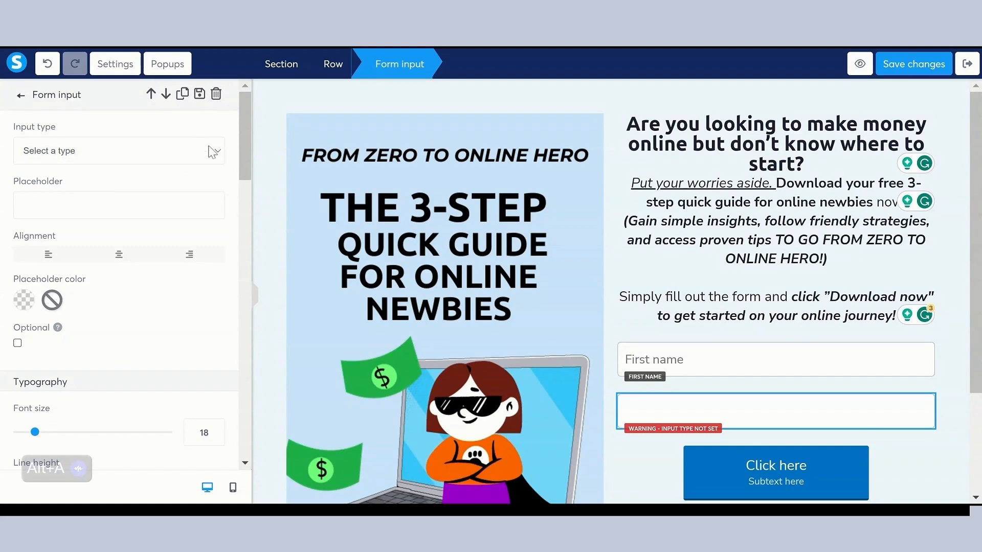
{"action": "left_click", "coordinate": [69, 231]}
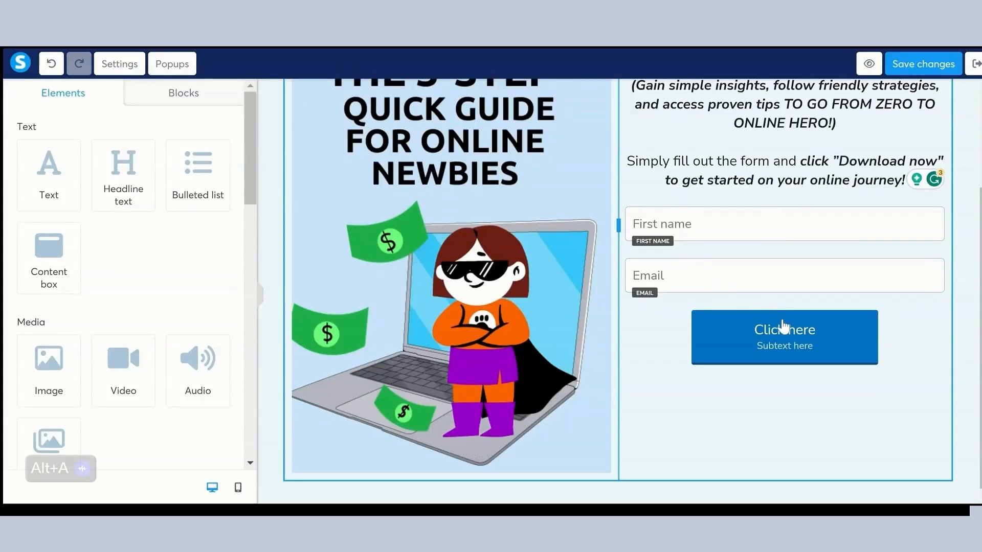
Step: Change the text of the button below the form inputs to "Download now!"
{"action": "left_click", "coordinate": [786, 335]}
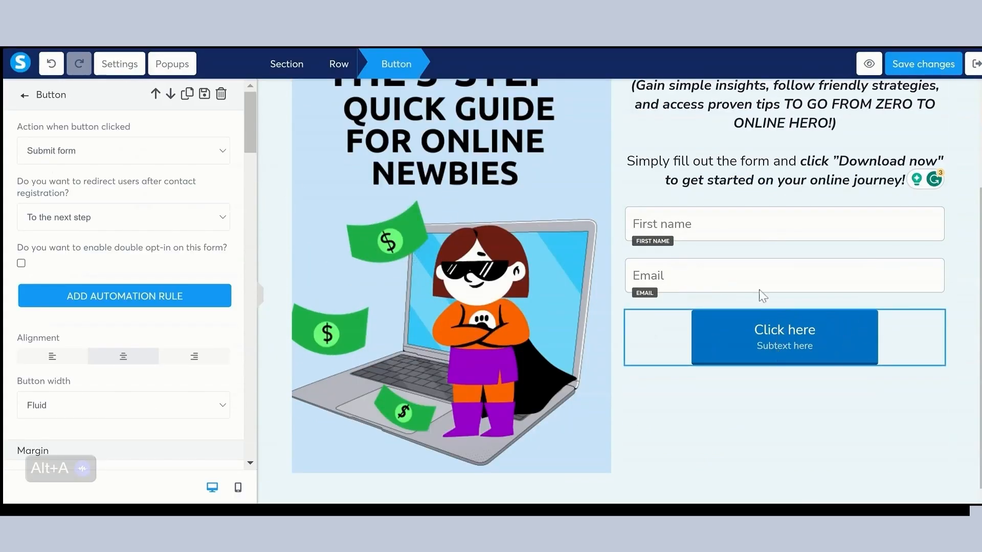
{"action": "scroll", "coordinate": [180, 194], "scroll_direction": "down", "scroll_amount": 2}
{"action": "scroll", "coordinate": [182, 240], "scroll_direction": "down", "scroll_amount": 5}
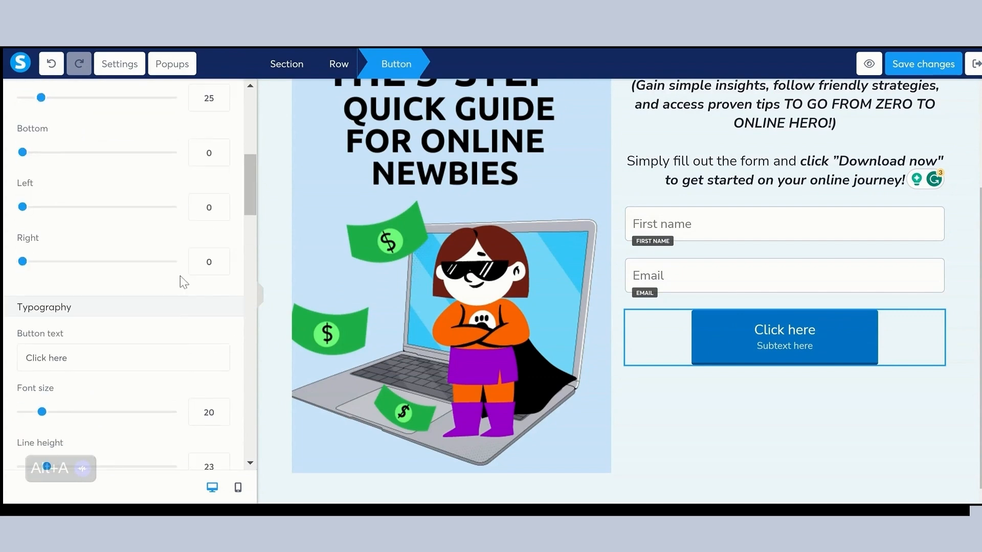
{"action": "scroll", "coordinate": [182, 291], "scroll_direction": "down", "scroll_amount": 5}
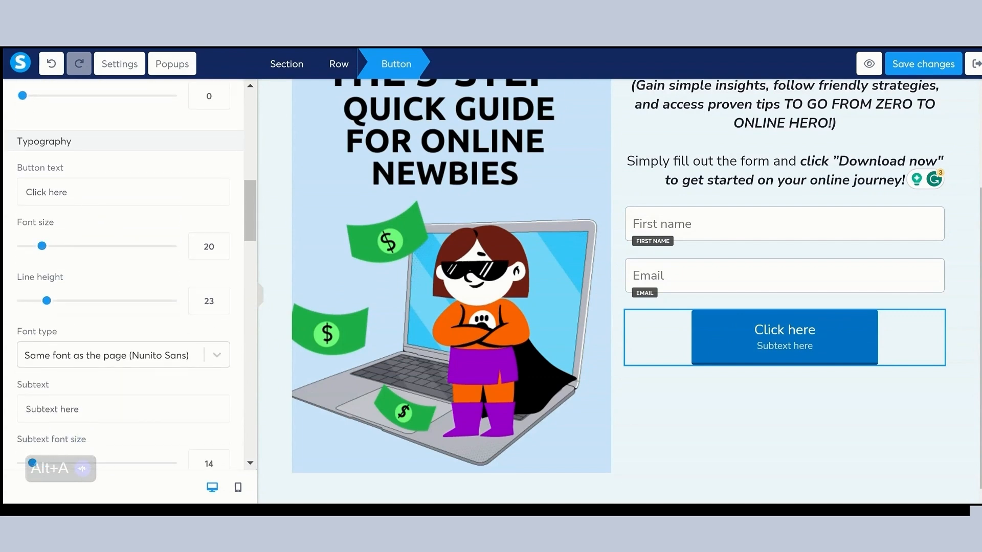
{"action": "triple_click", "coordinate": [46, 192]}
{"action": "type", "text": "Do"}
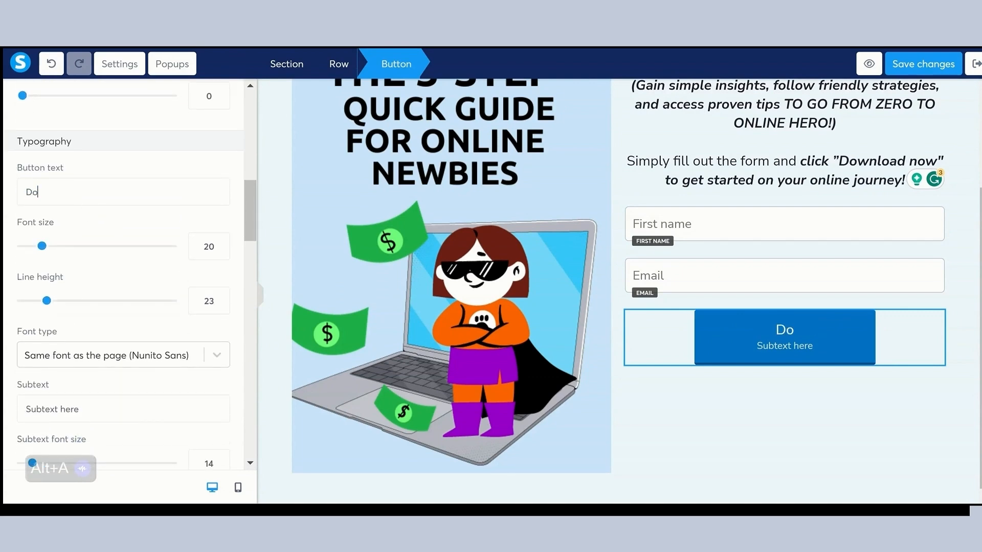
{"action": "type", "text": "wnload no"}
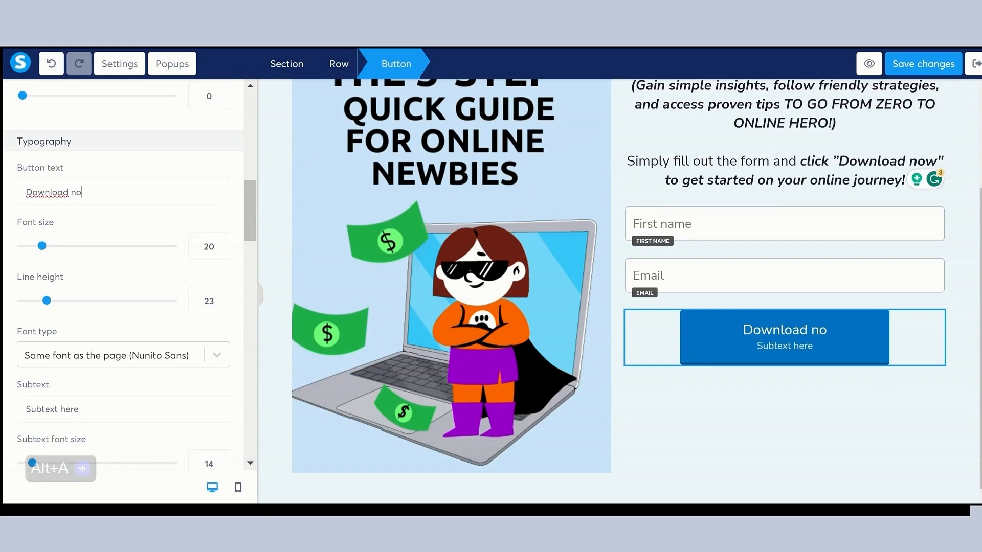
{"action": "type", "text": "w!"}
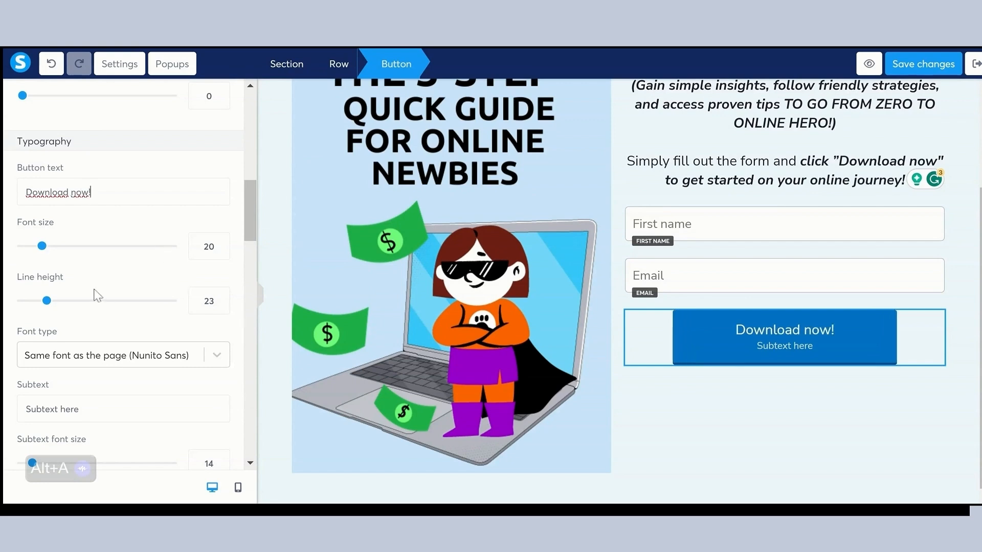
Step: Remove the placeholder subtext from the download button
{"action": "scroll", "coordinate": [97, 295], "scroll_direction": "down", "scroll_amount": 3}
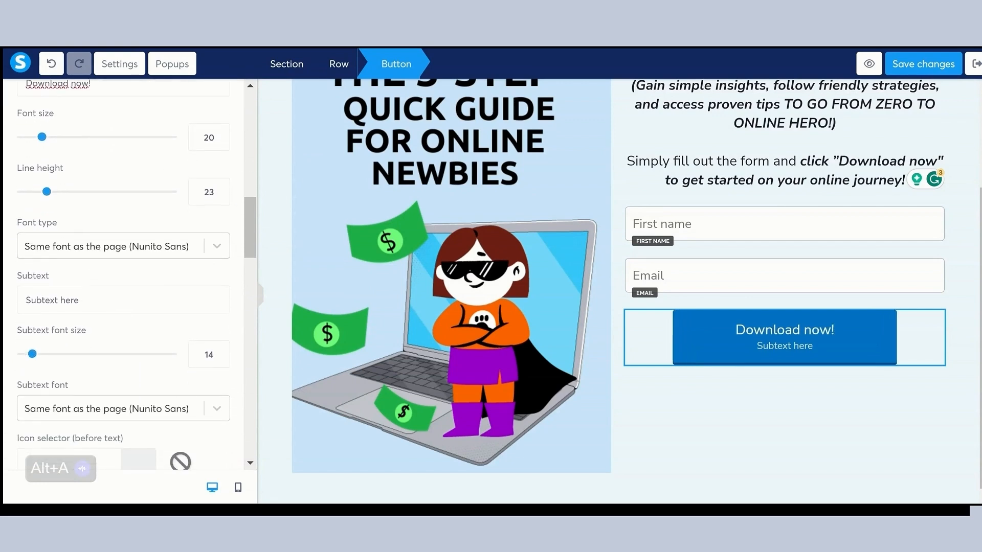
{"action": "left_click", "coordinate": [92, 302]}
{"action": "key", "text": "ctrl+a"}
{"action": "key", "text": "BackSpace"}
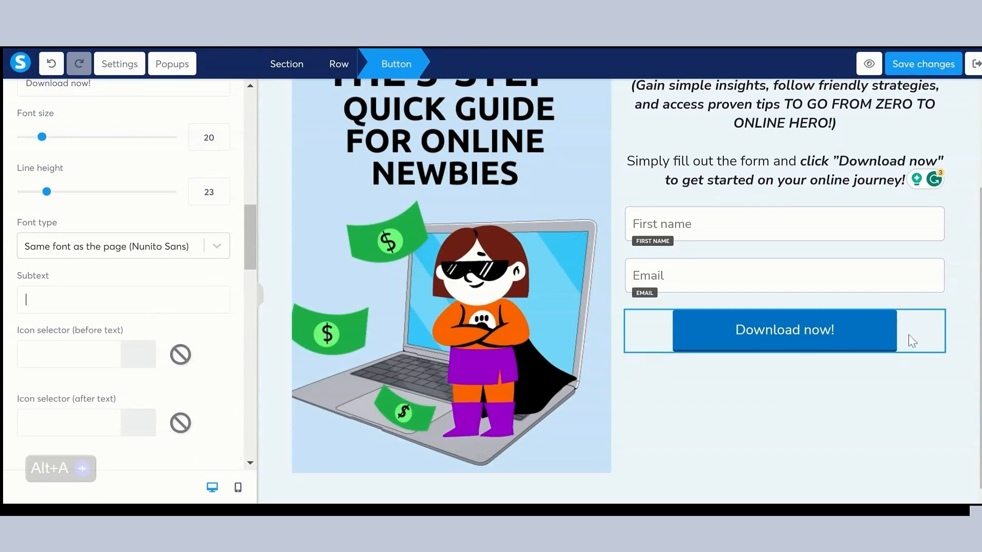
Step: Set the download button's width to Fill width and preview the page with the changes saved
{"action": "scroll", "coordinate": [238, 346], "scroll_direction": "up", "scroll_amount": 5}
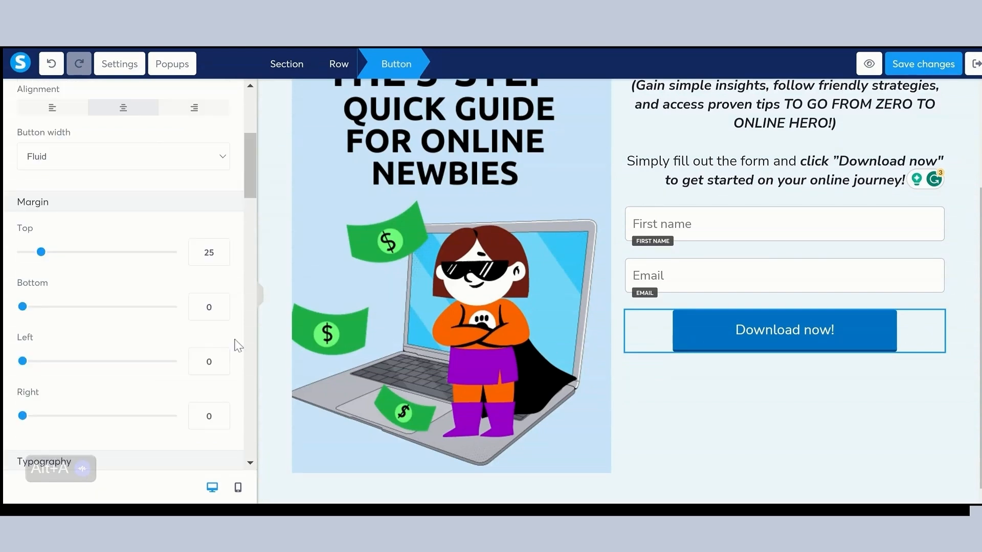
{"action": "scroll", "coordinate": [235, 342], "scroll_direction": "up", "scroll_amount": 2}
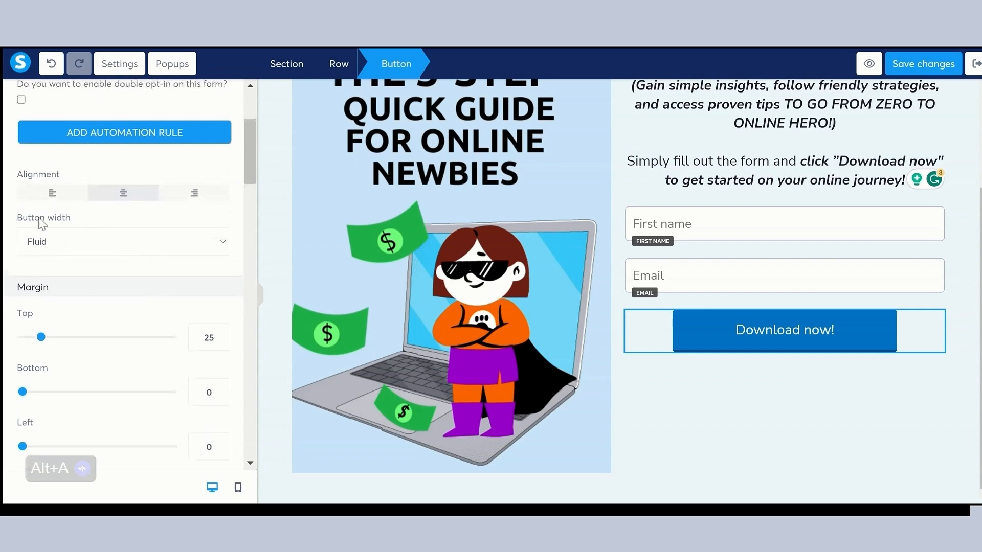
{"action": "left_click", "coordinate": [131, 271]}
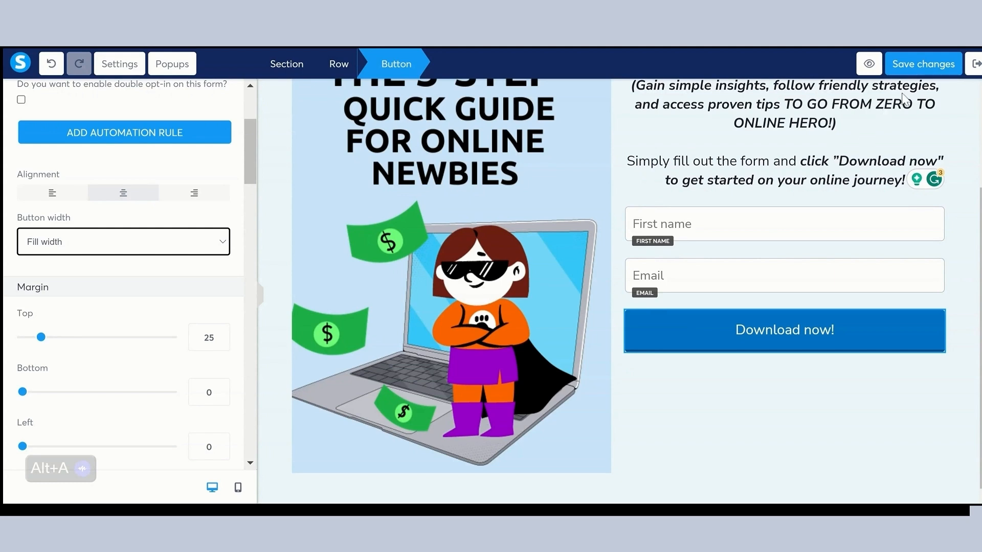
{"action": "left_click", "coordinate": [910, 70]}
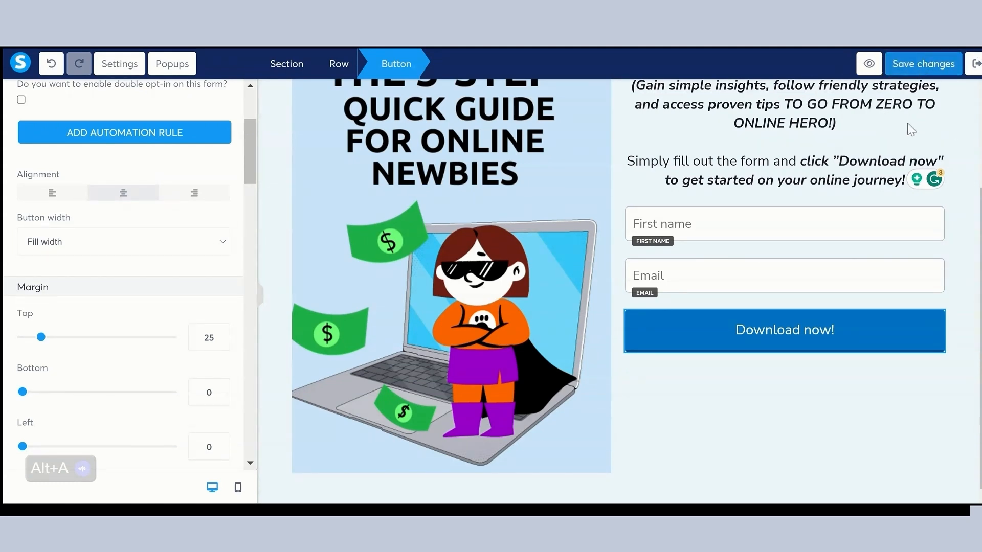
{"action": "left_click", "coordinate": [869, 64]}
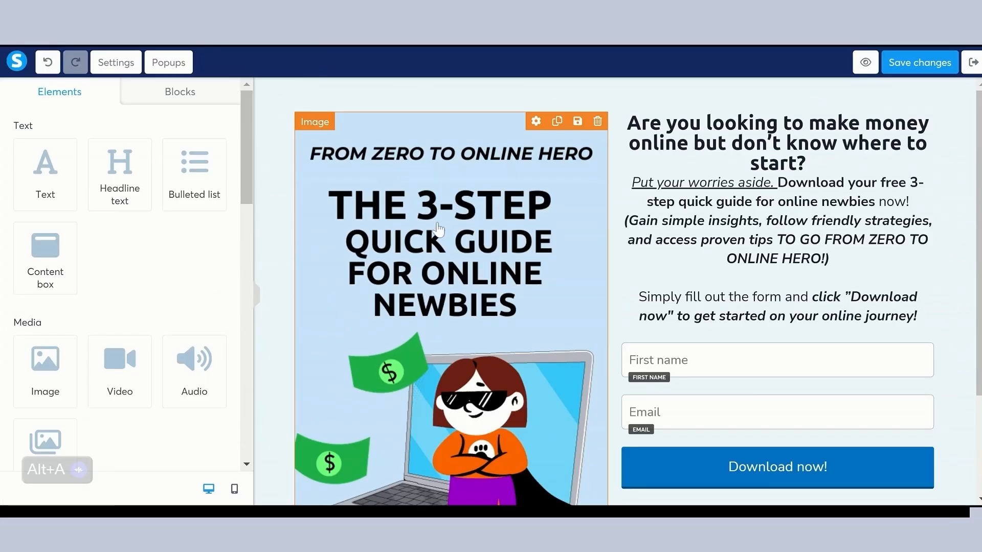
Step: Set the top margin of the row holding the guide image and form to 50
{"action": "left_click", "coordinate": [292, 110]}
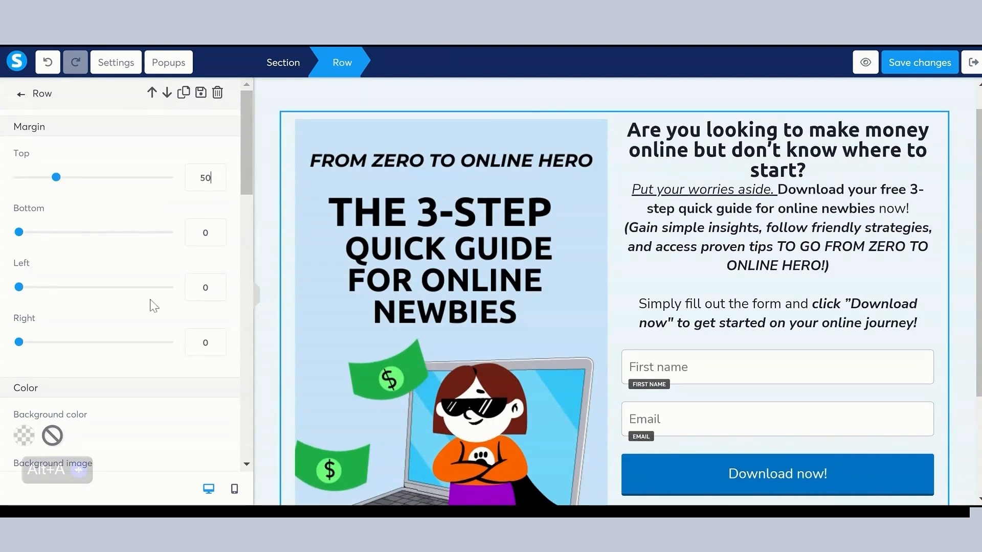
{"action": "scroll", "coordinate": [215, 287], "scroll_direction": "down", "scroll_amount": 3}
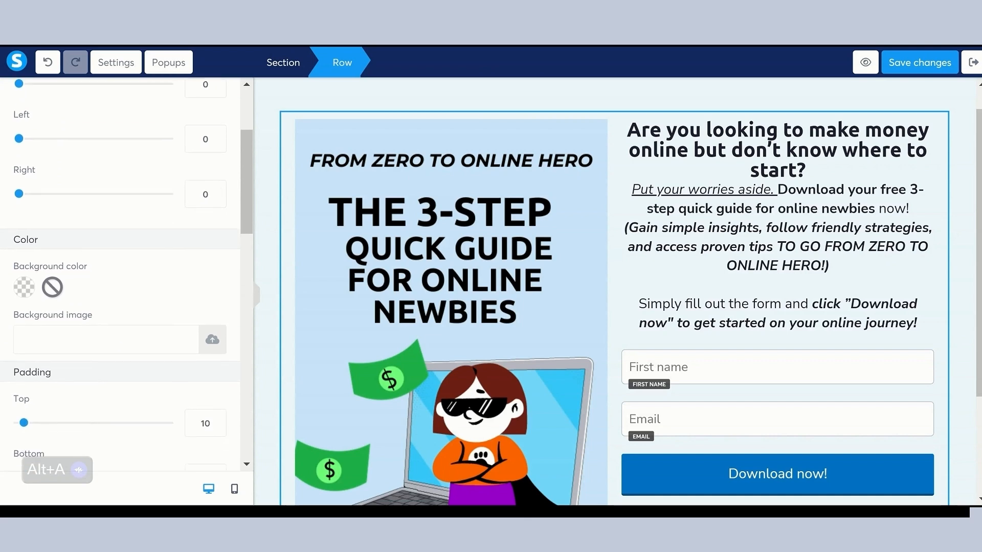
{"action": "scroll", "coordinate": [219, 215], "scroll_direction": "down", "scroll_amount": 3}
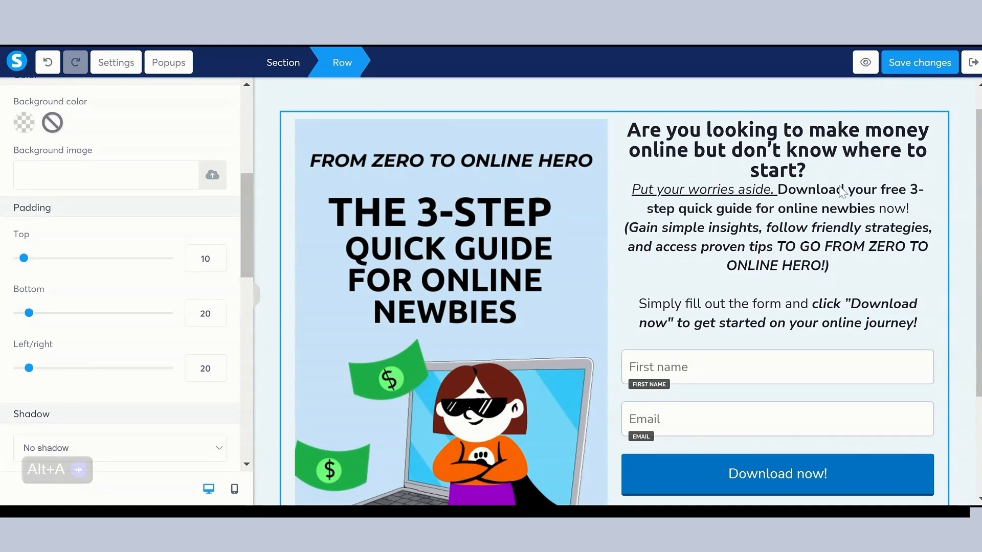
Step: Give the "Put your worries aside" text individual margins of 18 at the bottom and 70 on the left
{"action": "left_click", "coordinate": [803, 173]}
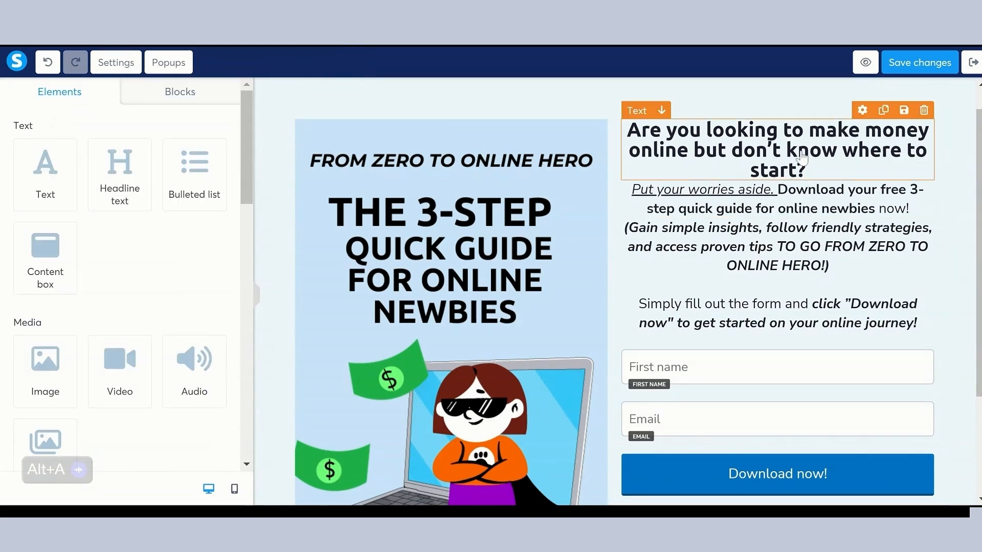
{"action": "left_click", "coordinate": [791, 195]}
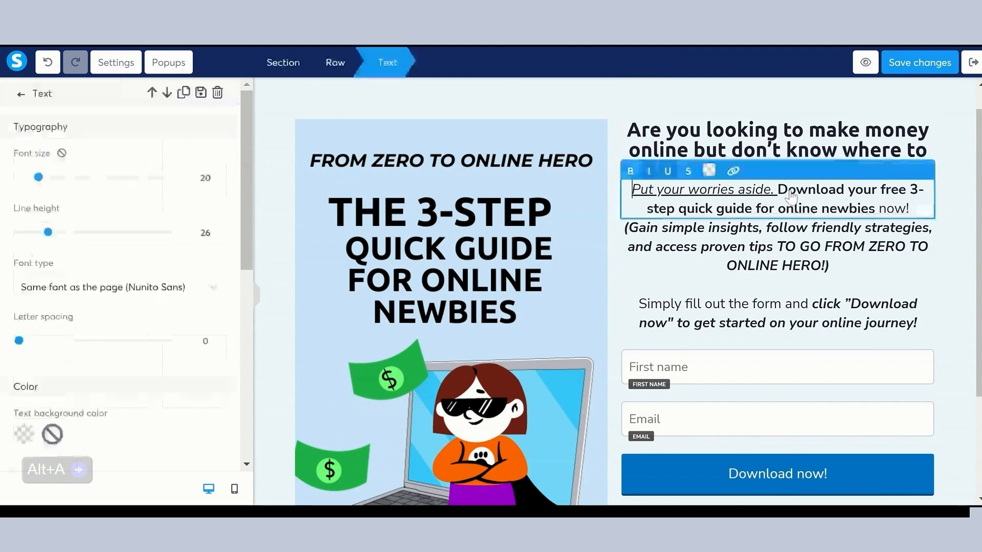
{"action": "scroll", "coordinate": [215, 287], "scroll_direction": "down", "scroll_amount": 6}
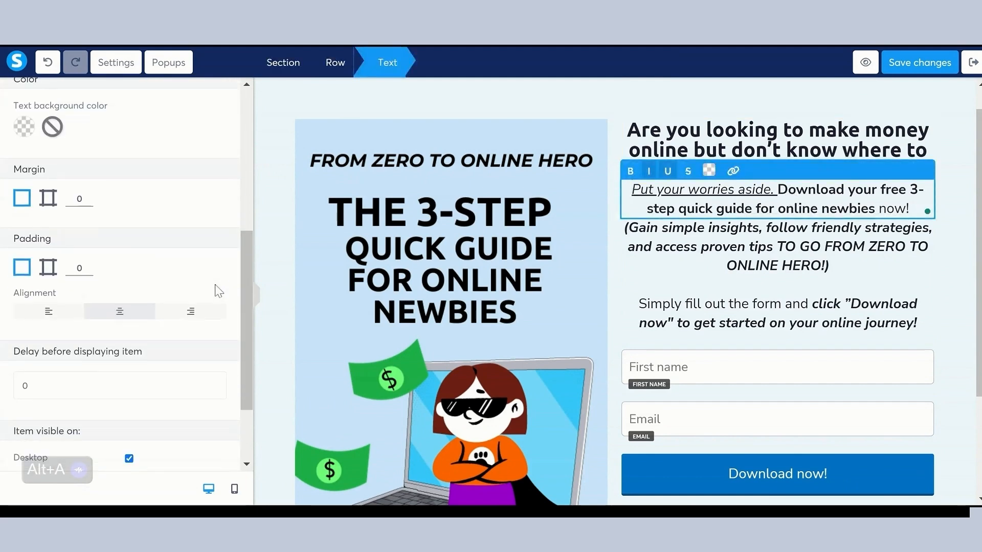
{"action": "left_click", "coordinate": [48, 198]}
{"action": "left_click", "coordinate": [165, 196]}
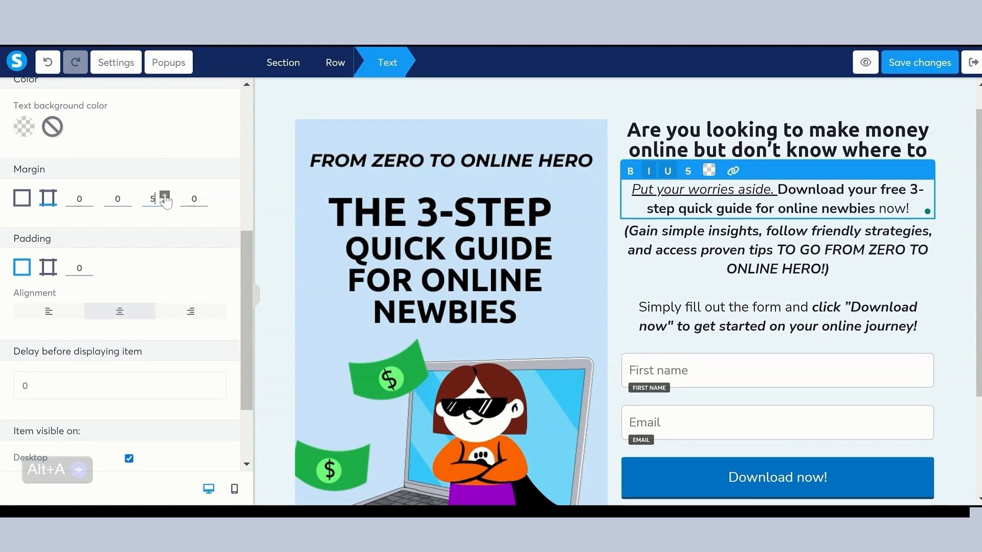
{"action": "left_click", "coordinate": [165, 195]}
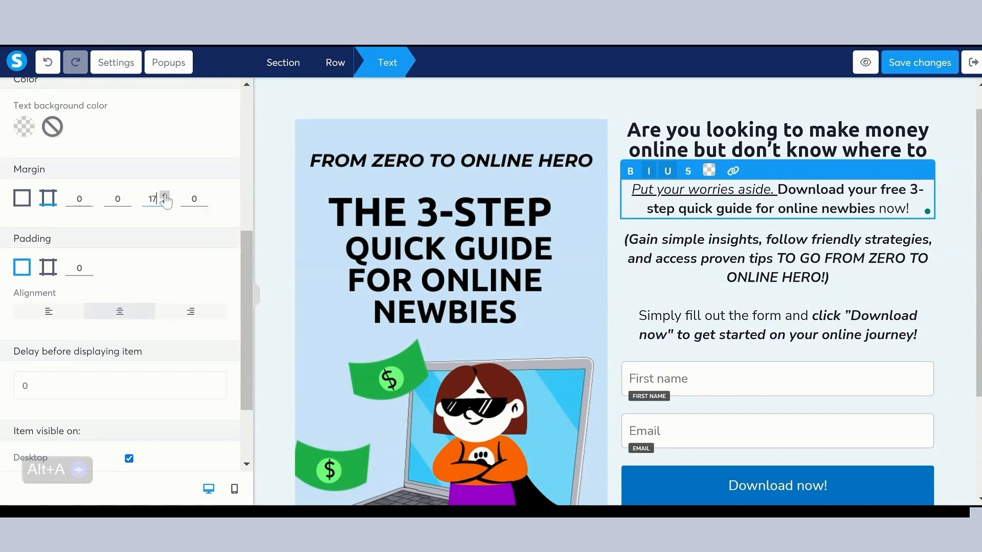
{"action": "left_click", "coordinate": [164, 196]}
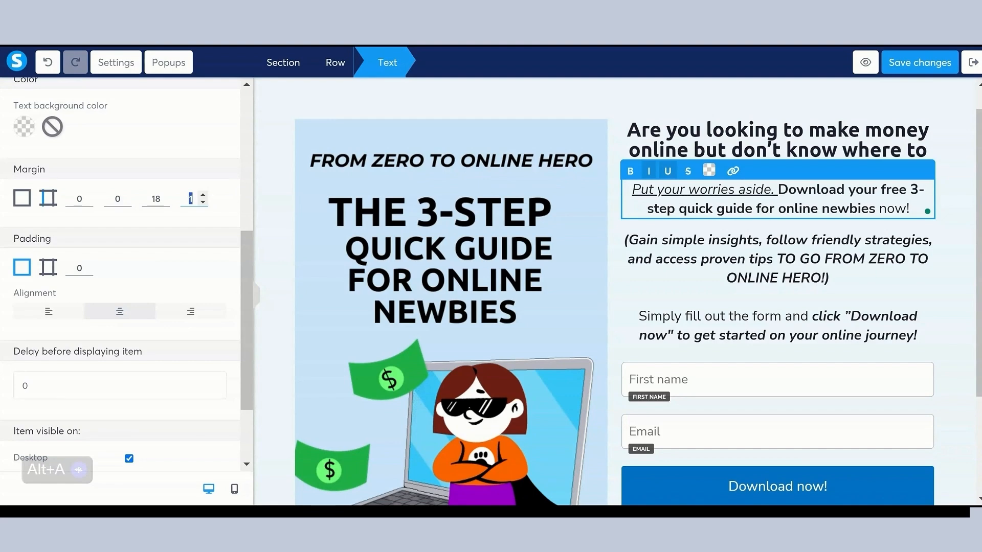
{"action": "type", "text": "70"}
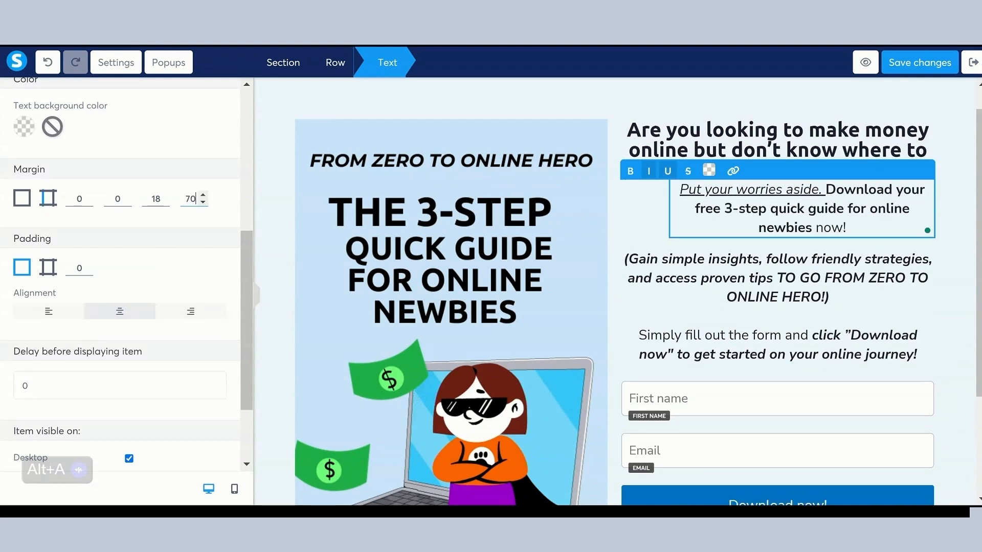
Step: Set the margins of the "Gain simple insights" text to 5 at the top, 10 at the bottom and 70 on the left
{"action": "left_click", "coordinate": [783, 277]}
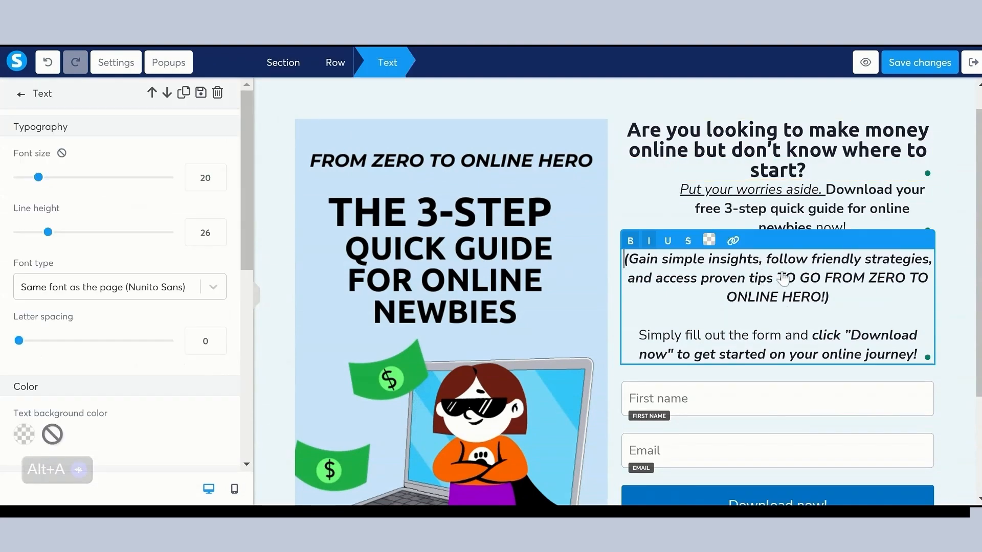
{"action": "double_click", "coordinate": [191, 181]}
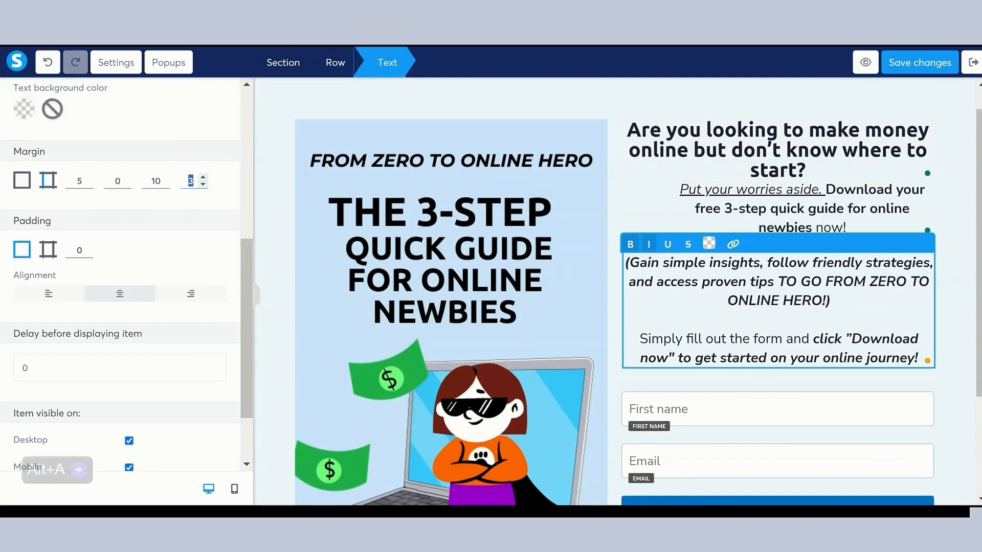
{"action": "type", "text": "70"}
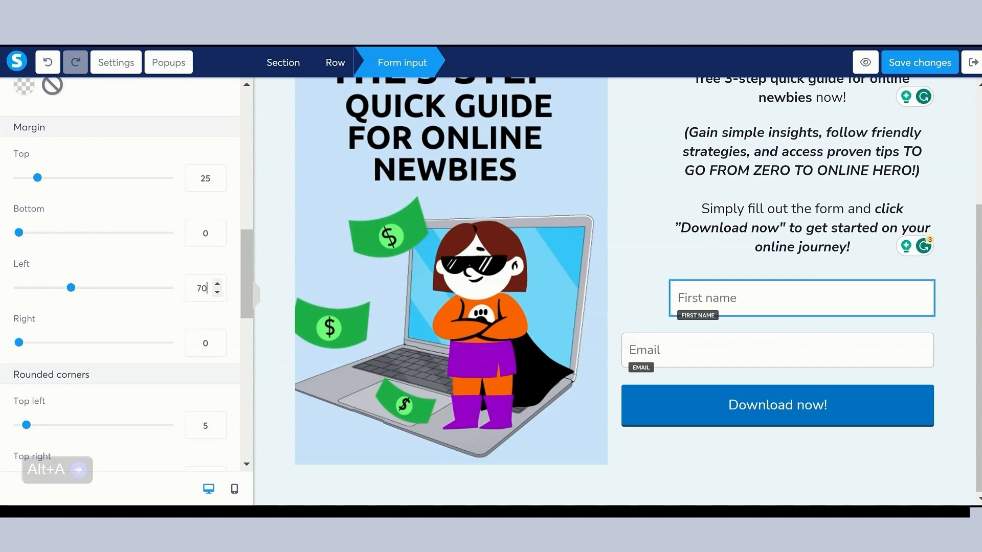
Step: Set the left margin of the form inputs and the download button to 70 and save the changes
{"action": "left_click_drag", "start_coordinate": [209, 343], "coordinate": [202, 343]}
{"action": "type", "text": "70"}
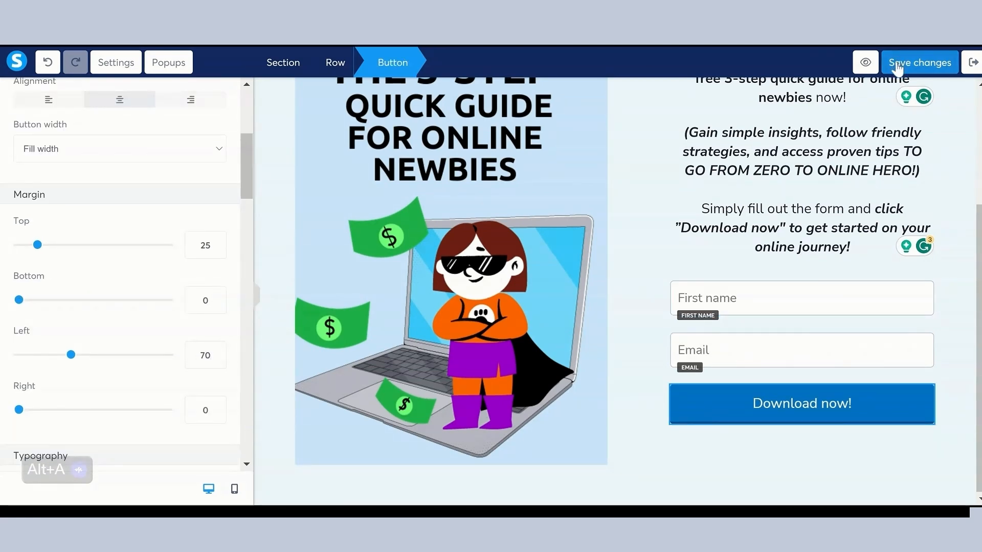
{"action": "left_click", "coordinate": [898, 64]}
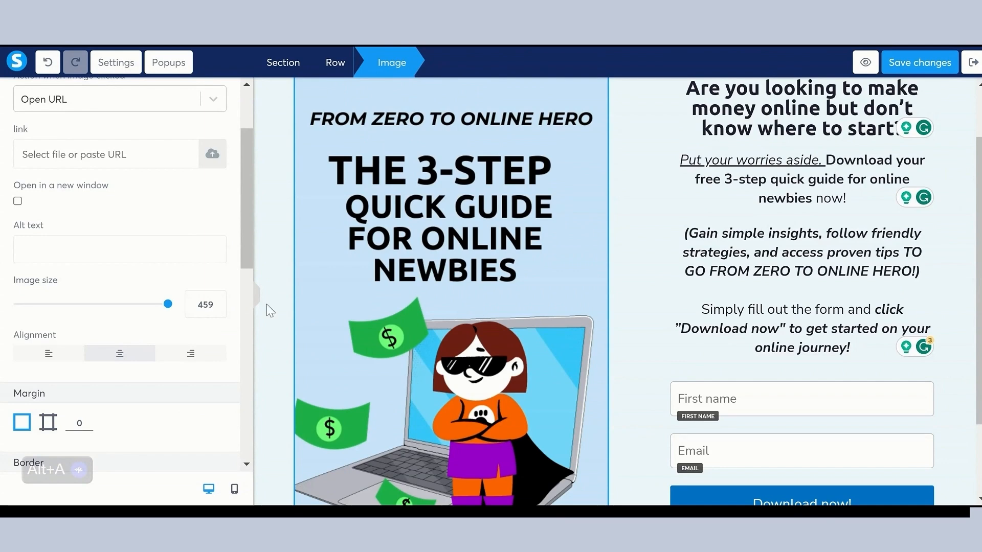
Step: Set the size of the guide image to 350
{"action": "double_click", "coordinate": [202, 305]}
{"action": "type", "text": "350"}
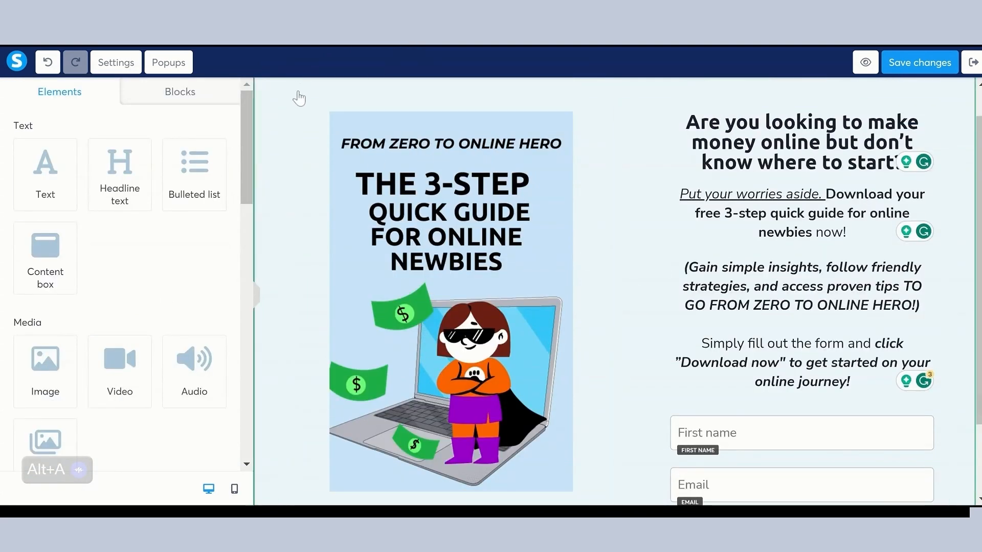
Step: Set the content width of the section holding the guide image and form to Wide and preview the page
{"action": "left_click", "coordinate": [263, 90]}
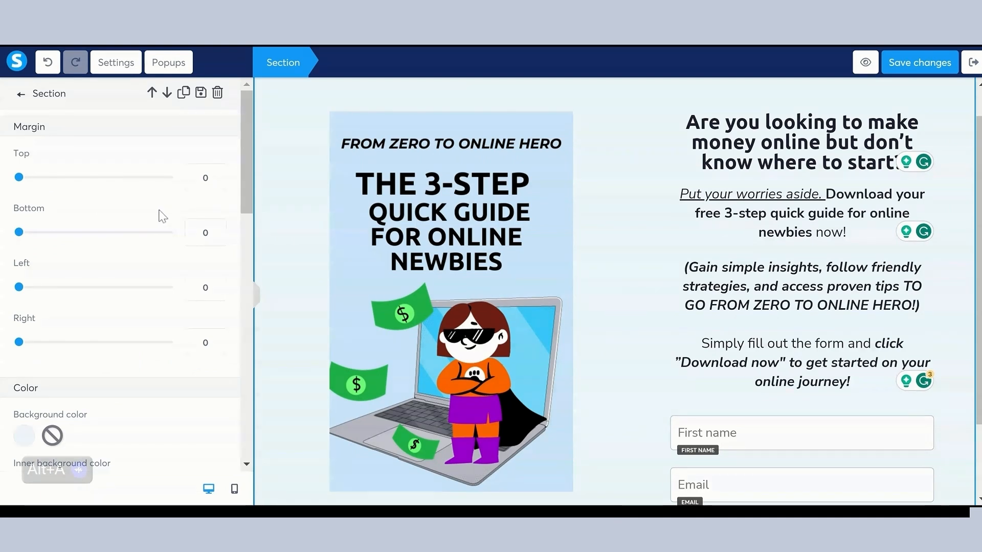
{"action": "scroll", "coordinate": [153, 220], "scroll_direction": "down", "scroll_amount": 3}
{"action": "scroll", "coordinate": [150, 225], "scroll_direction": "down", "scroll_amount": 4}
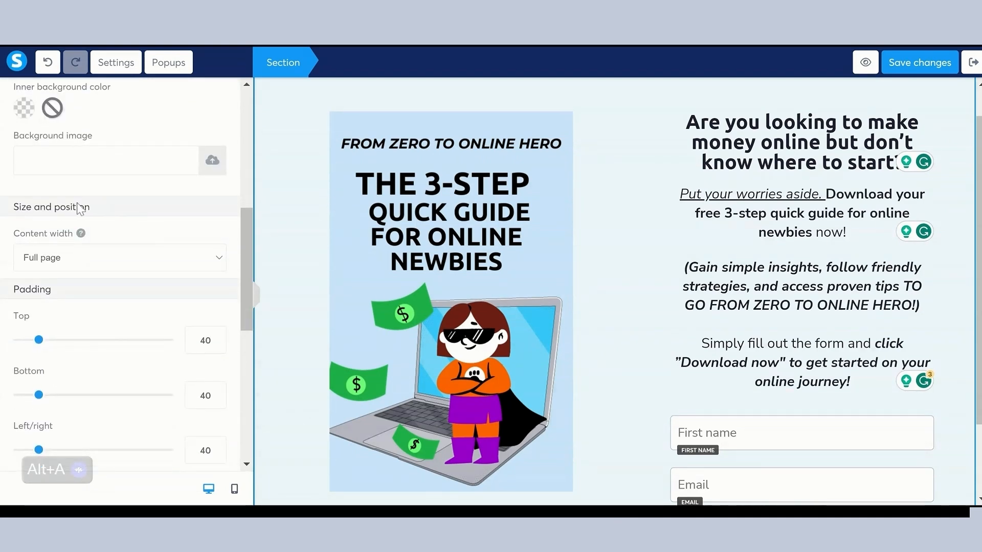
{"action": "scroll", "coordinate": [154, 209], "scroll_direction": "down", "scroll_amount": 1}
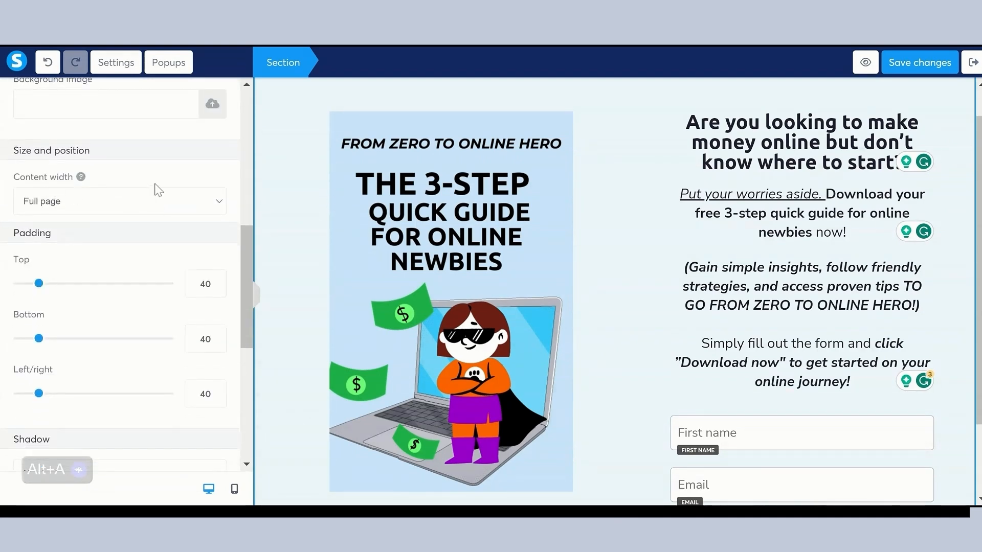
{"action": "left_click", "coordinate": [127, 209]}
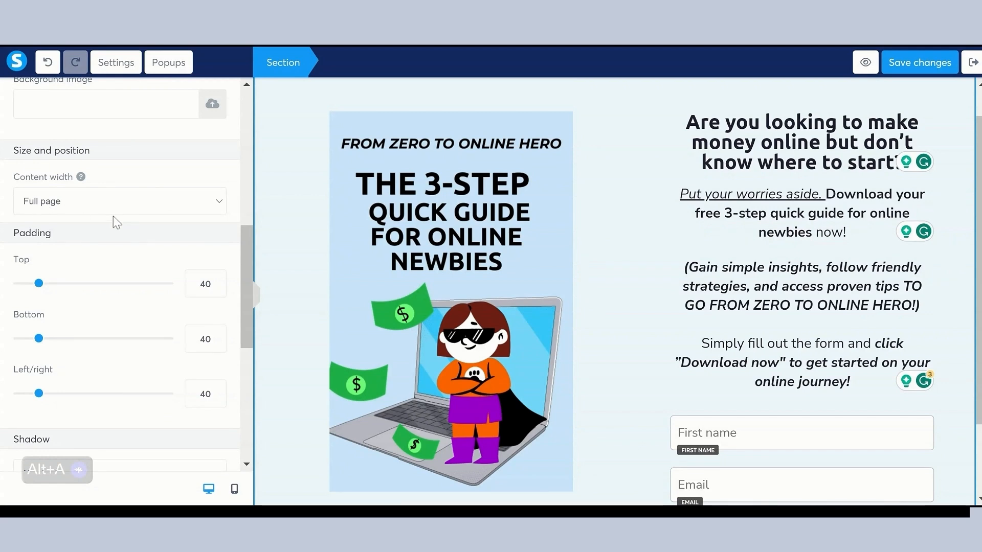
{"action": "left_click", "coordinate": [82, 232]}
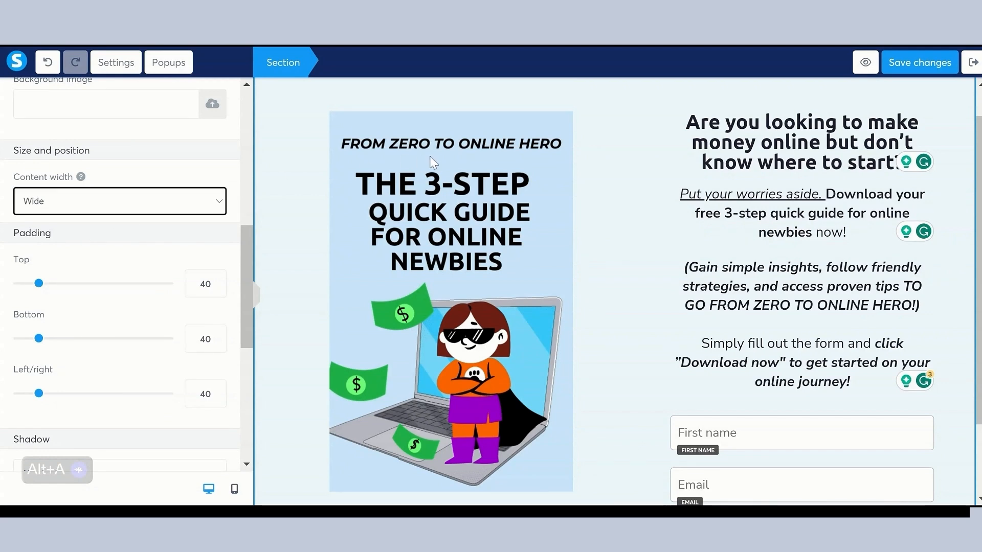
{"action": "left_click", "coordinate": [866, 61]}
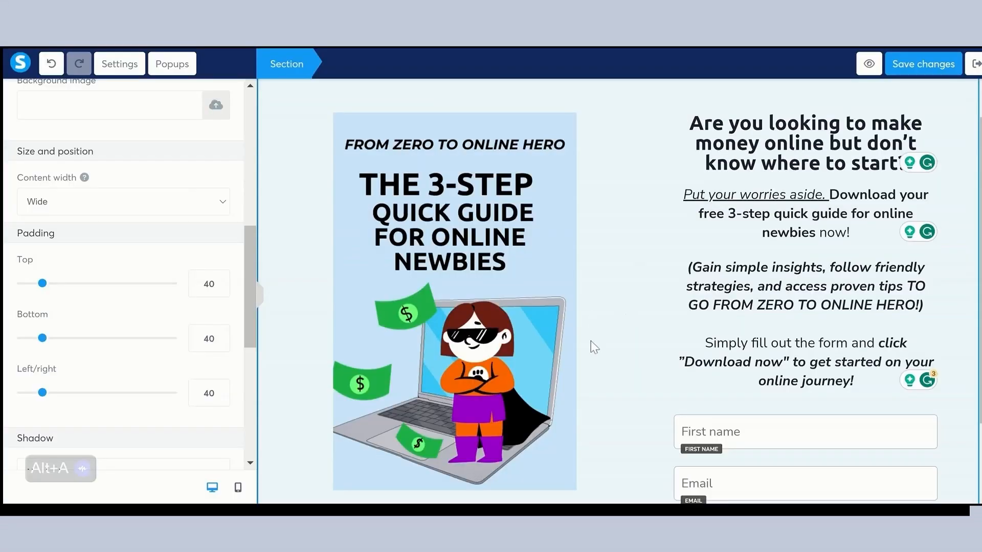
Step: Add an automation rule to the download button that sends the "From zero to online hero PDF" email, and save the rule
{"action": "left_click", "coordinate": [647, 350]}
{"action": "scroll", "coordinate": [643, 349], "scroll_direction": "down", "scroll_amount": 2}
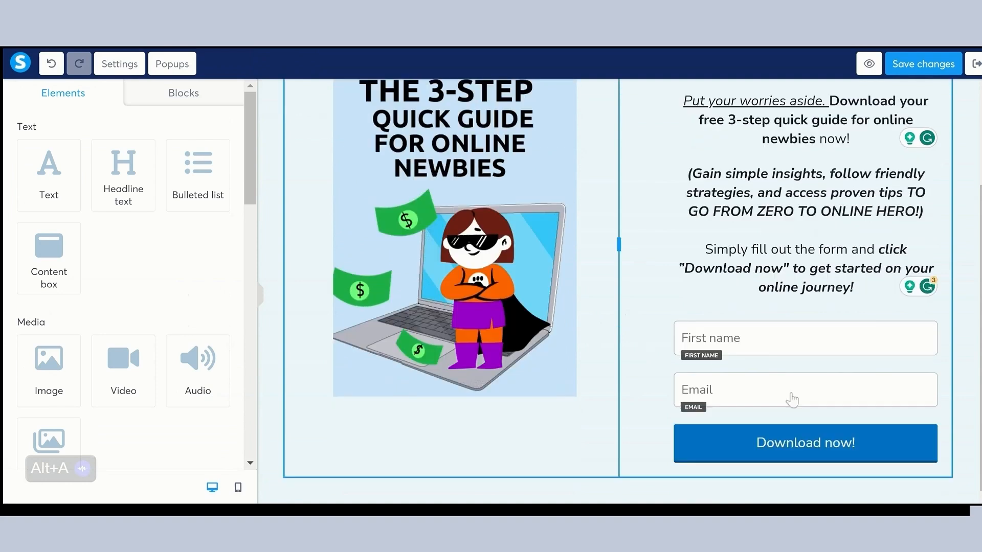
{"action": "left_click", "coordinate": [793, 444]}
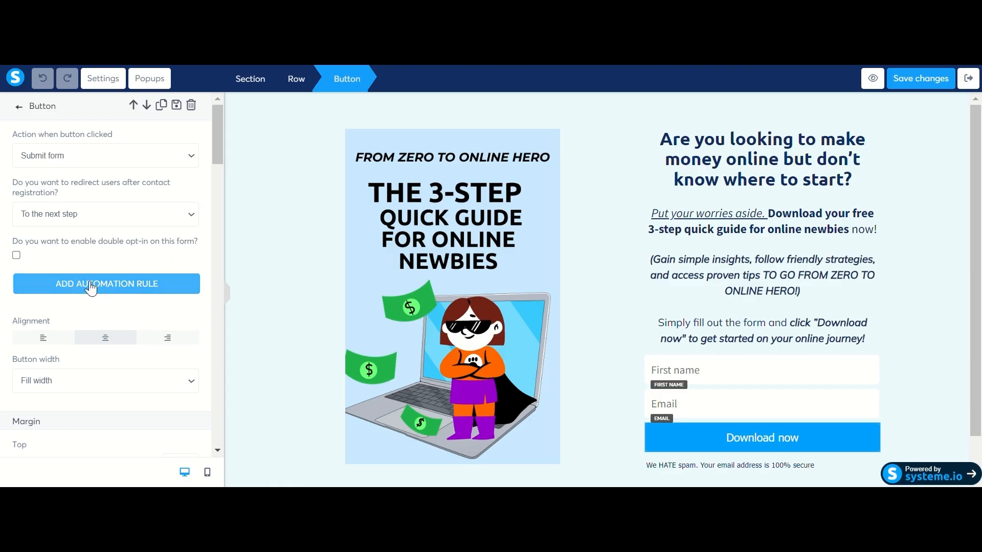
{"action": "left_click", "coordinate": [116, 288]}
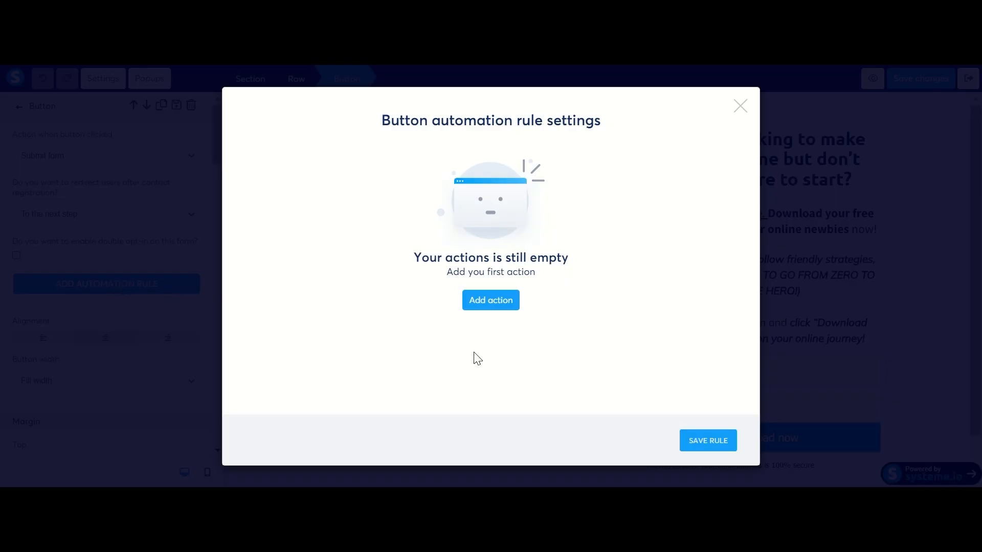
{"action": "left_click", "coordinate": [487, 306]}
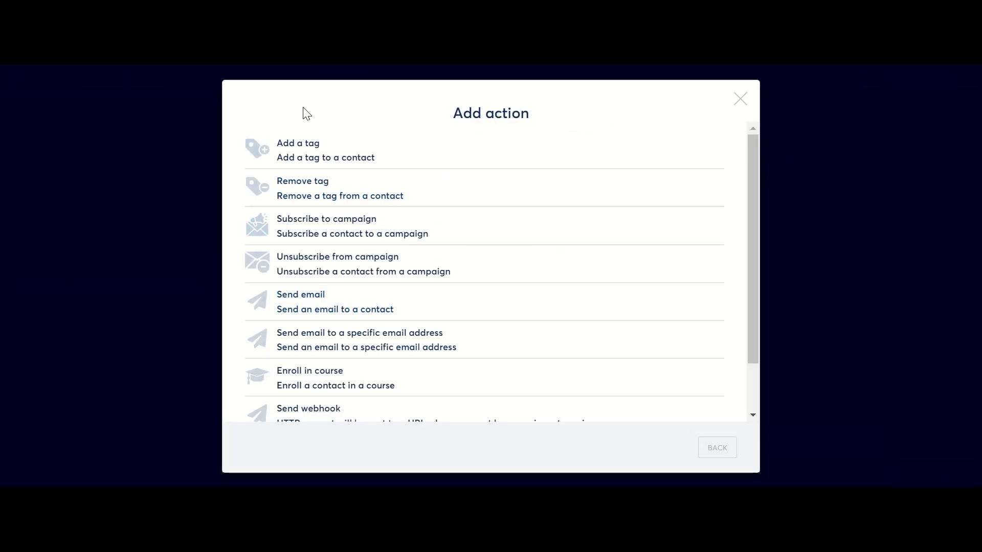
{"action": "left_click", "coordinate": [419, 315]}
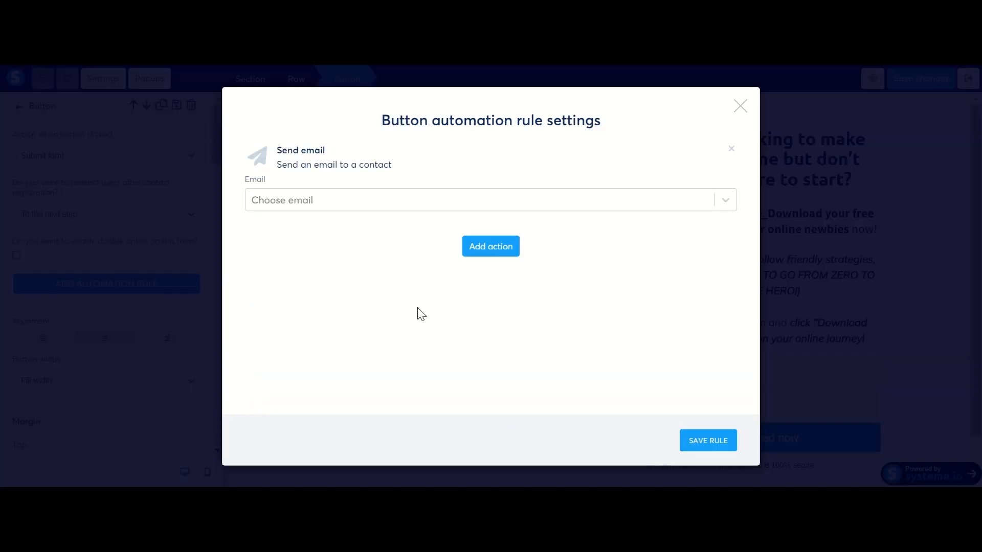
{"action": "left_click", "coordinate": [410, 209]}
{"action": "type", "text": "from"}
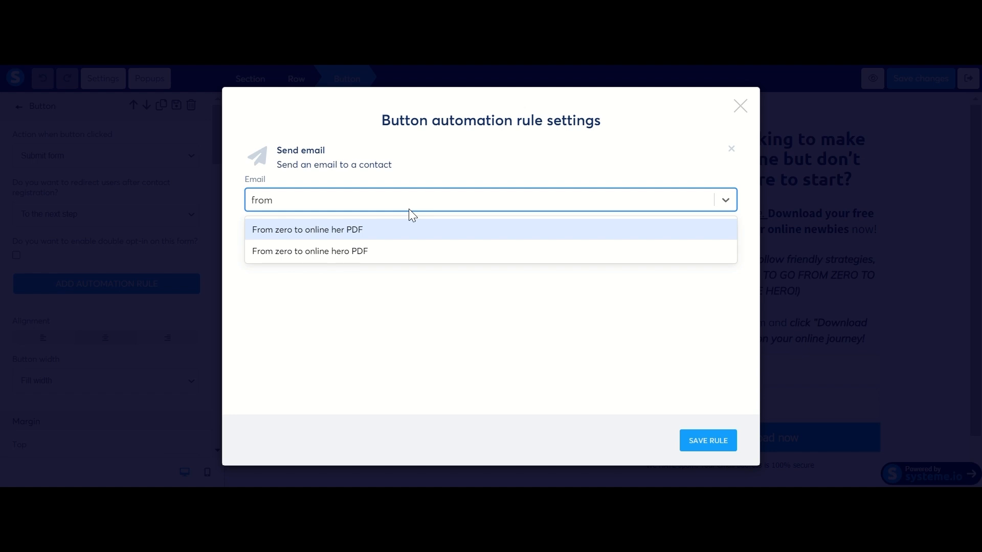
{"action": "left_click", "coordinate": [406, 249]}
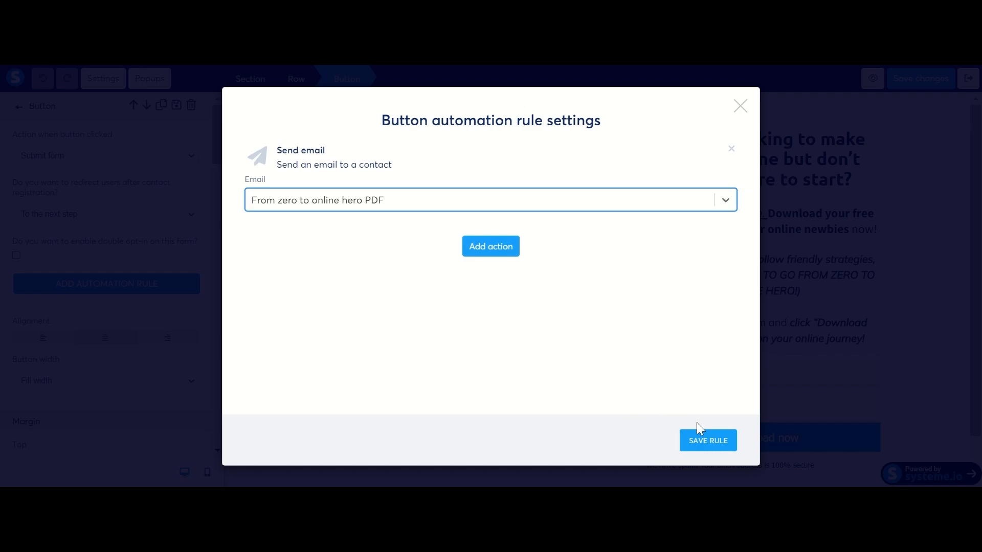
{"action": "left_click", "coordinate": [713, 448]}
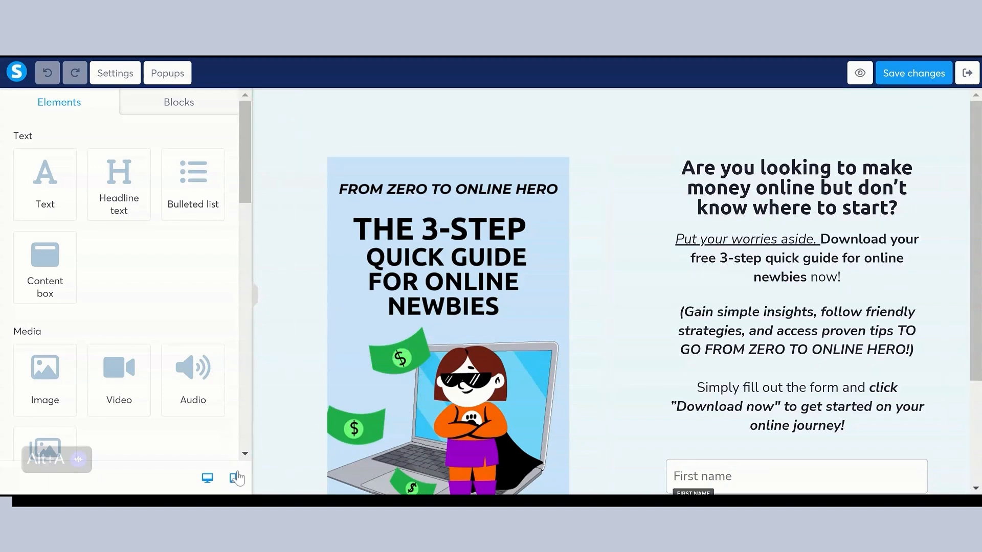
Step: Switch the squeeze page editor to the mobile layout
{"action": "scroll", "coordinate": [320, 334], "scroll_direction": "down", "scroll_amount": 1}
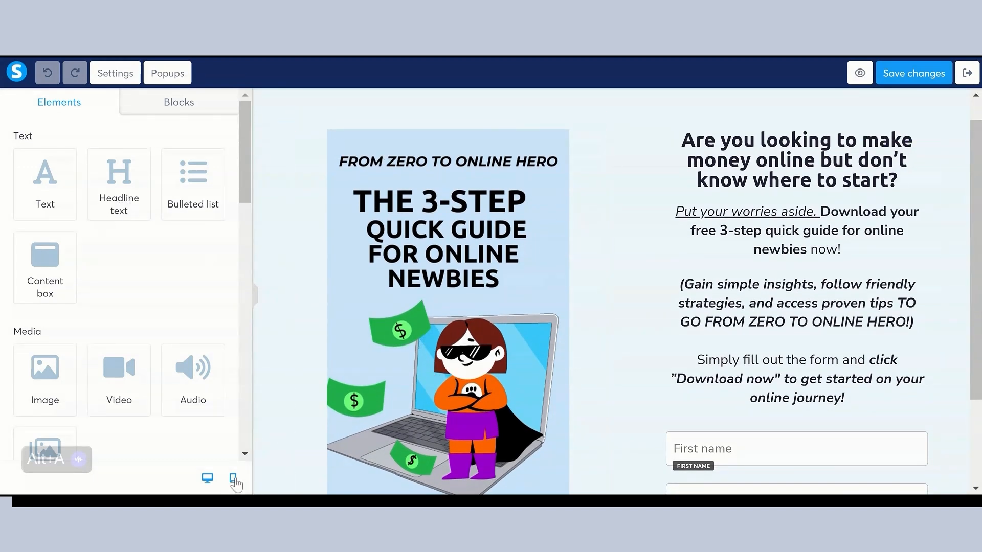
{"action": "left_click", "coordinate": [233, 479]}
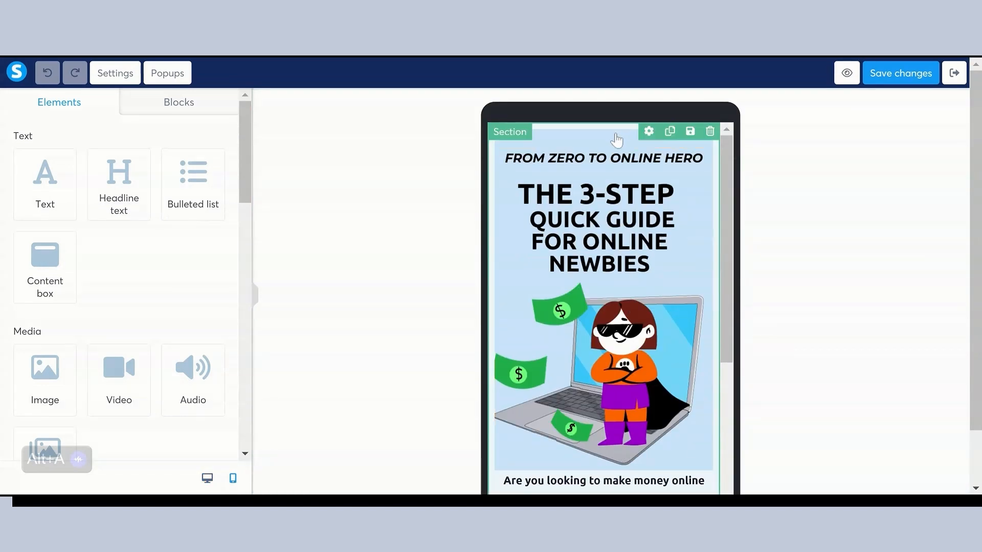
{"action": "scroll", "coordinate": [658, 260], "scroll_direction": "down", "scroll_amount": 2}
Step: Reduce the size of the guide image in the mobile layout to 251
{"action": "left_click", "coordinate": [657, 261]}
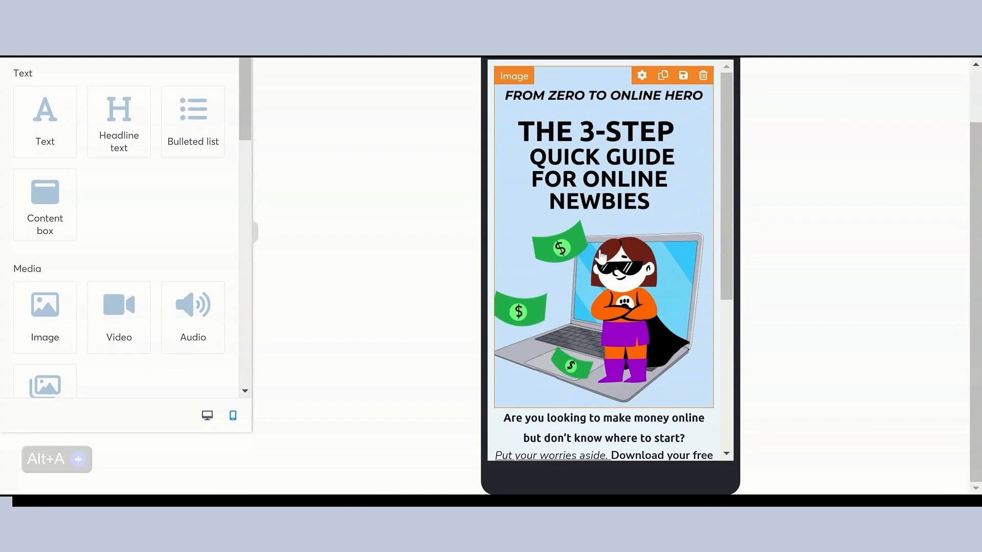
{"action": "left_click", "coordinate": [607, 256]}
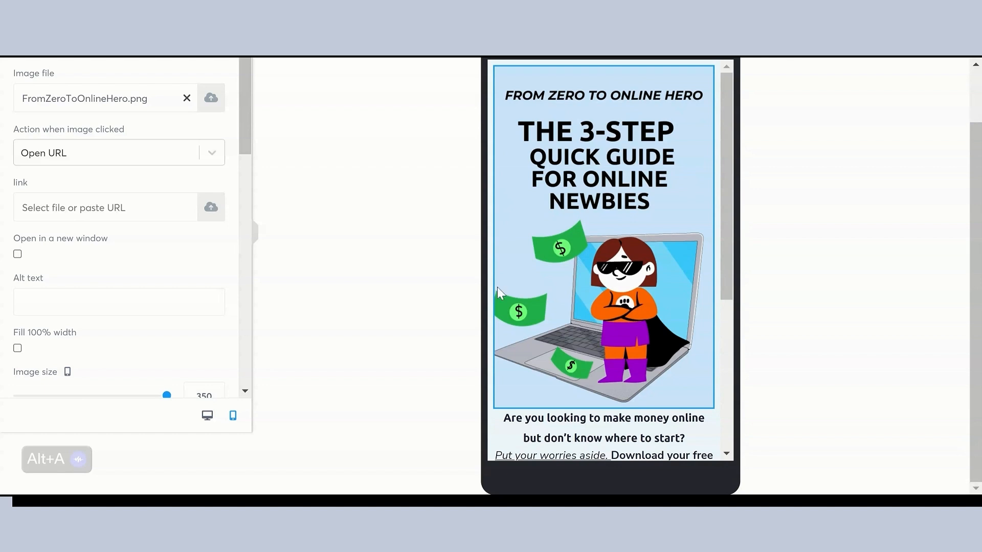
{"action": "left_click", "coordinate": [554, 265]}
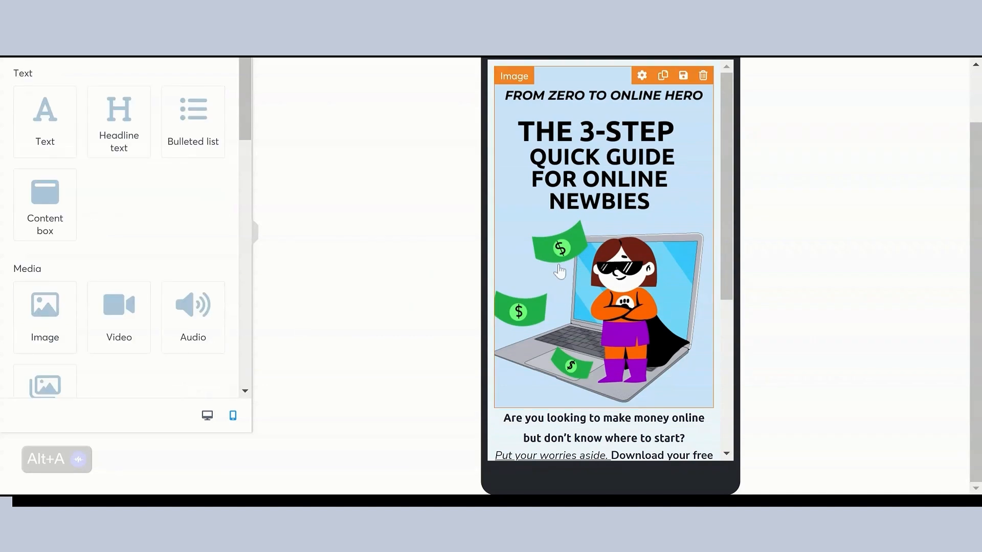
{"action": "left_click", "coordinate": [554, 265]}
{"action": "scroll", "coordinate": [88, 258], "scroll_direction": "down", "scroll_amount": 1}
{"action": "scroll", "coordinate": [91, 264], "scroll_direction": "down", "scroll_amount": 1}
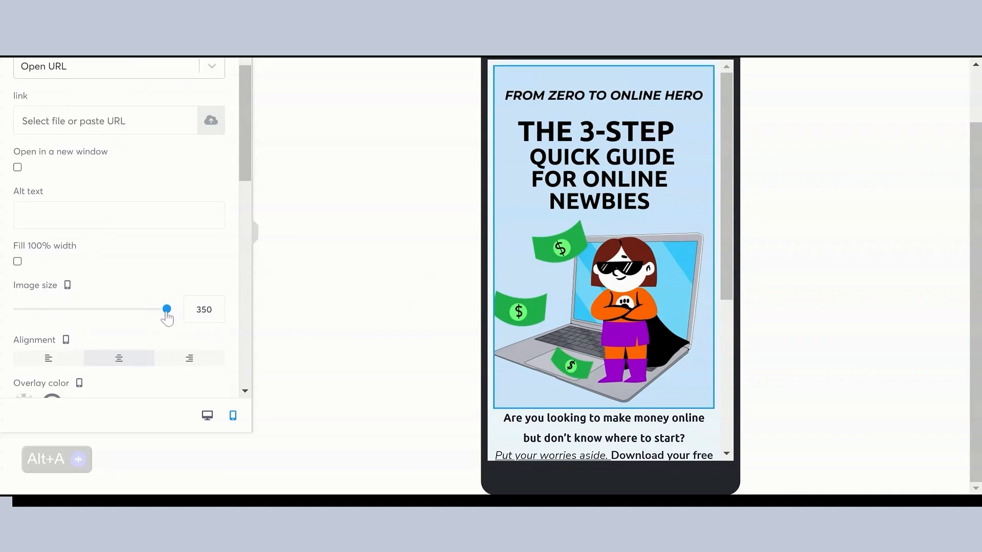
{"action": "left_click_drag", "start_coordinate": [167, 310], "coordinate": [137, 312]}
{"action": "scroll", "coordinate": [646, 339], "scroll_direction": "up", "scroll_amount": 1}
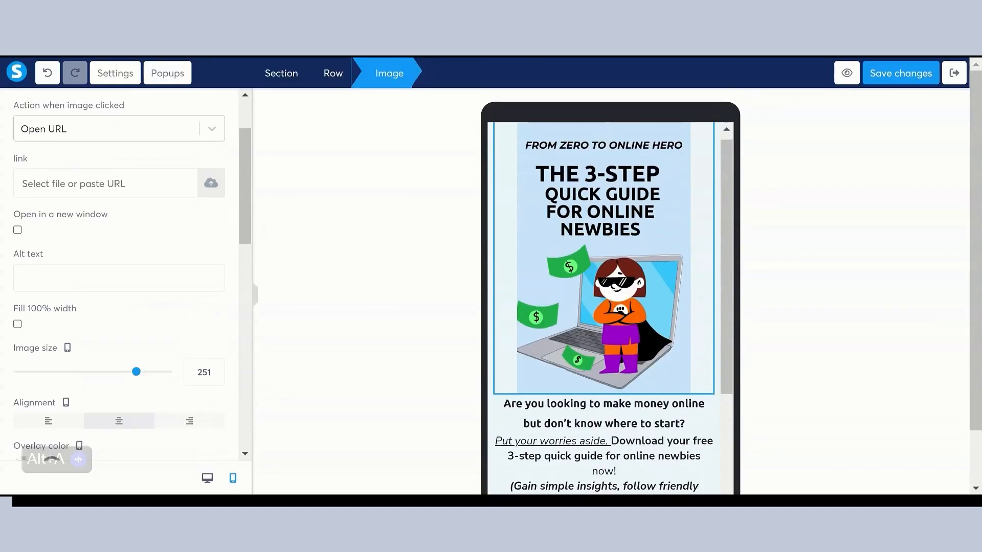
{"action": "scroll", "coordinate": [639, 321], "scroll_direction": "down", "scroll_amount": 1}
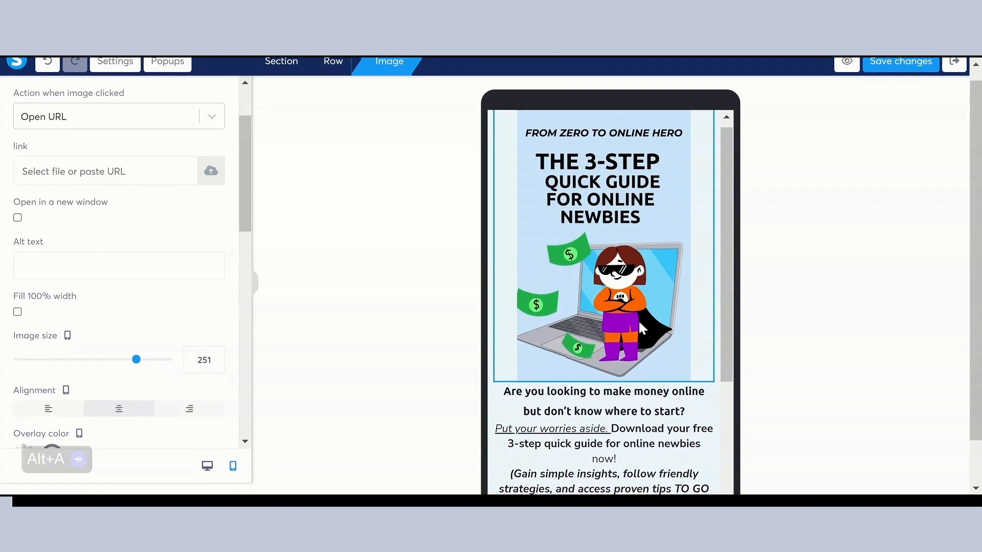
{"action": "scroll", "coordinate": [652, 229], "scroll_direction": "up", "scroll_amount": 1}
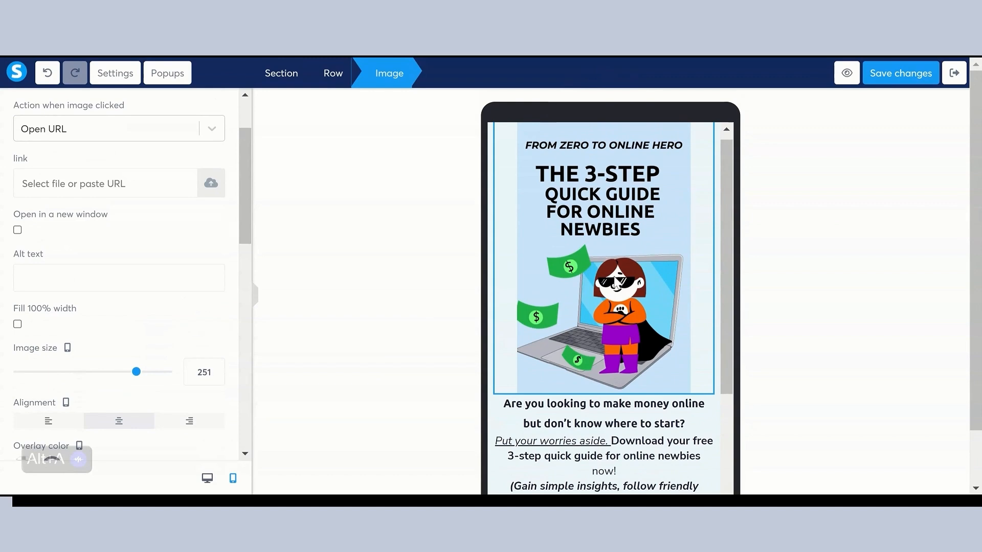
Step: Turn off desktop visibility for the guide image while keeping it enabled on mobile
{"action": "scroll", "coordinate": [222, 310], "scroll_direction": "down", "scroll_amount": 10}
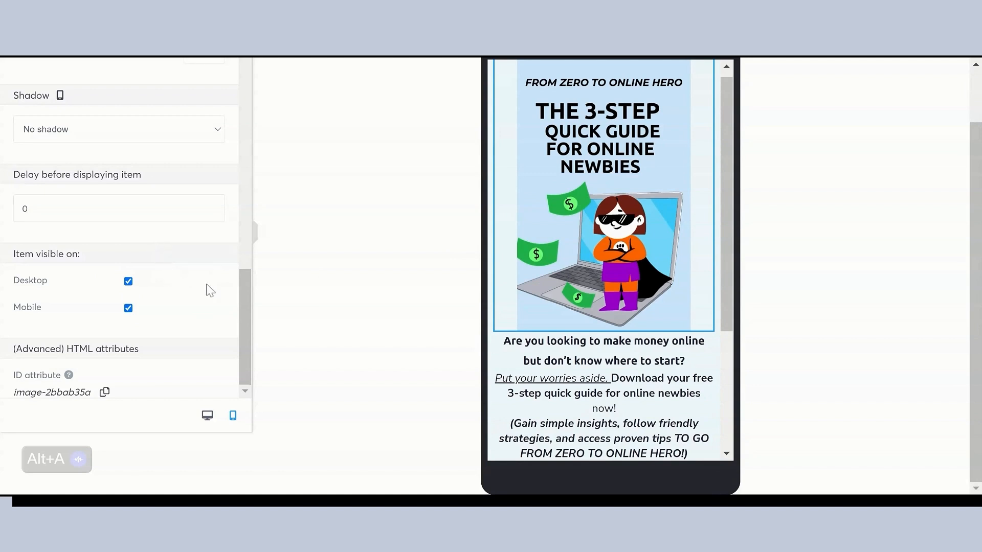
{"action": "left_click", "coordinate": [128, 281]}
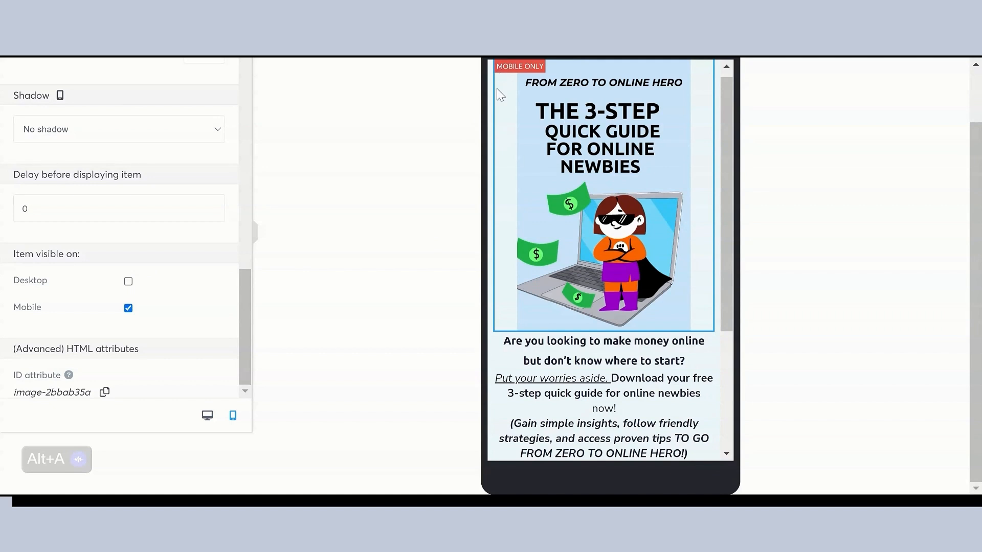
{"action": "scroll", "coordinate": [500, 95], "scroll_direction": "up", "scroll_amount": 1}
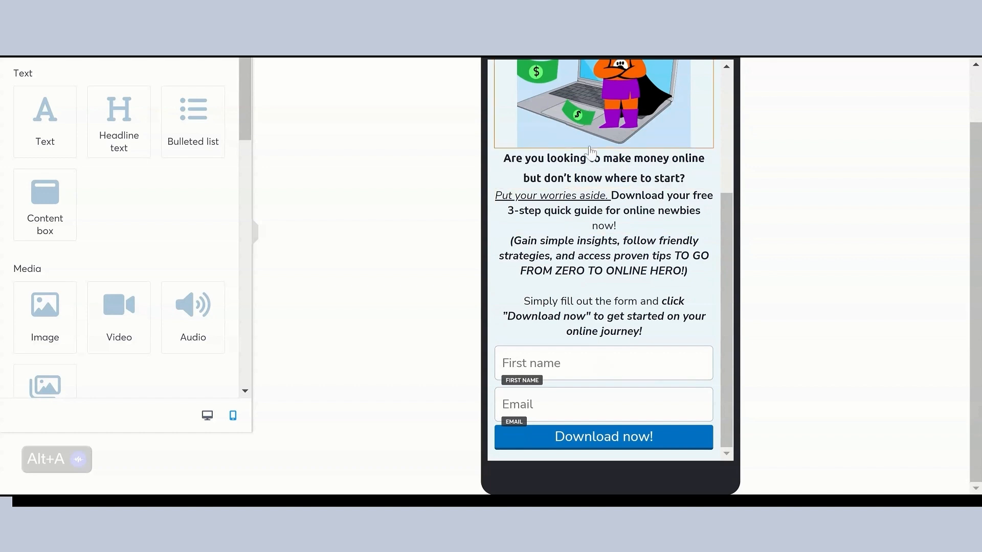
Step: Give the guide image individual margins in the mobile layout, with 18 at the bottom, and check the content below it
{"action": "left_click", "coordinate": [614, 117]}
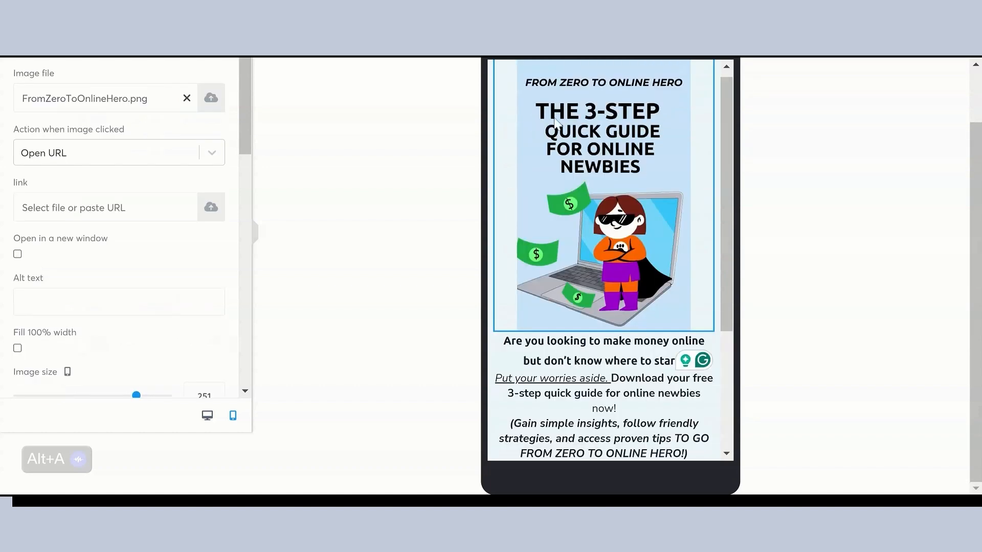
{"action": "scroll", "coordinate": [135, 271], "scroll_direction": "down", "scroll_amount": 1}
{"action": "scroll", "coordinate": [136, 271], "scroll_direction": "down", "scroll_amount": 6}
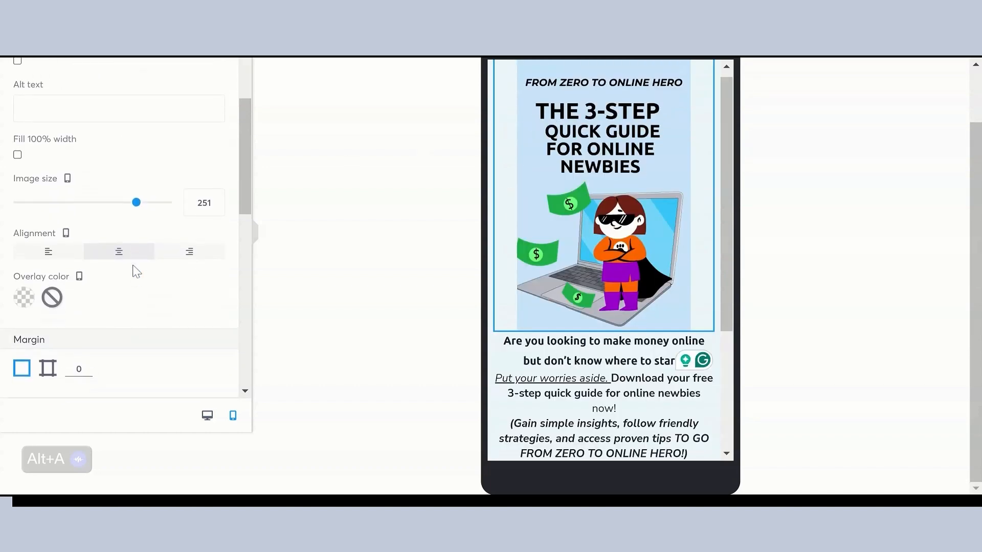
{"action": "left_click", "coordinate": [48, 236]}
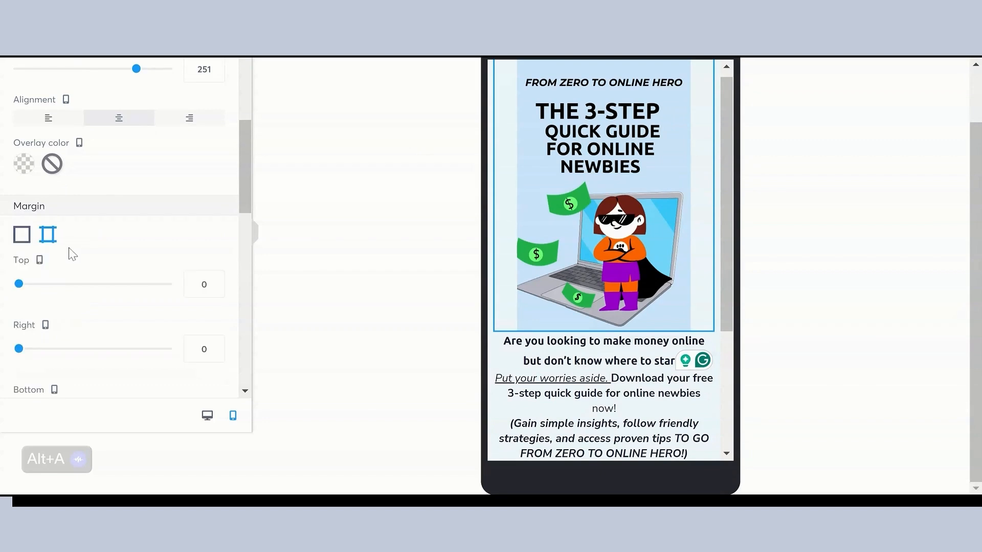
{"action": "scroll", "coordinate": [23, 343], "scroll_direction": "down", "scroll_amount": 1}
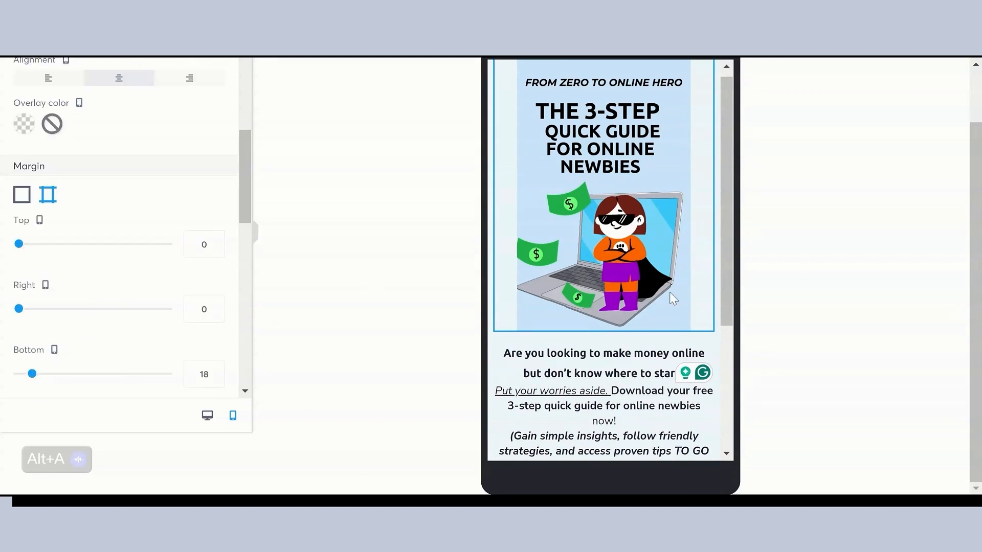
{"action": "left_click", "coordinate": [648, 345]}
{"action": "scroll", "coordinate": [647, 345], "scroll_direction": "down", "scroll_amount": 2}
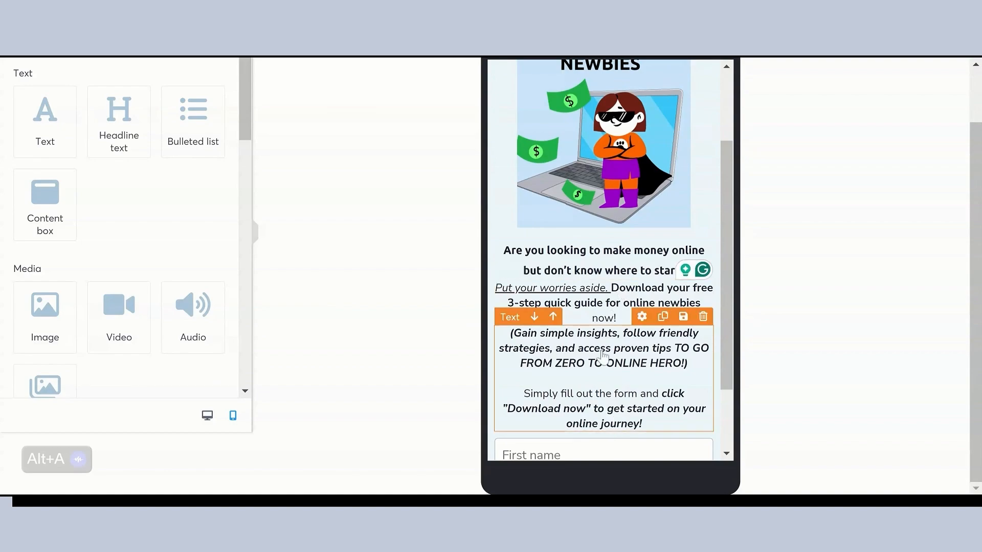
{"action": "scroll", "coordinate": [607, 310], "scroll_direction": "down", "scroll_amount": 1}
{"action": "scroll", "coordinate": [607, 310], "scroll_direction": "down", "scroll_amount": 2}
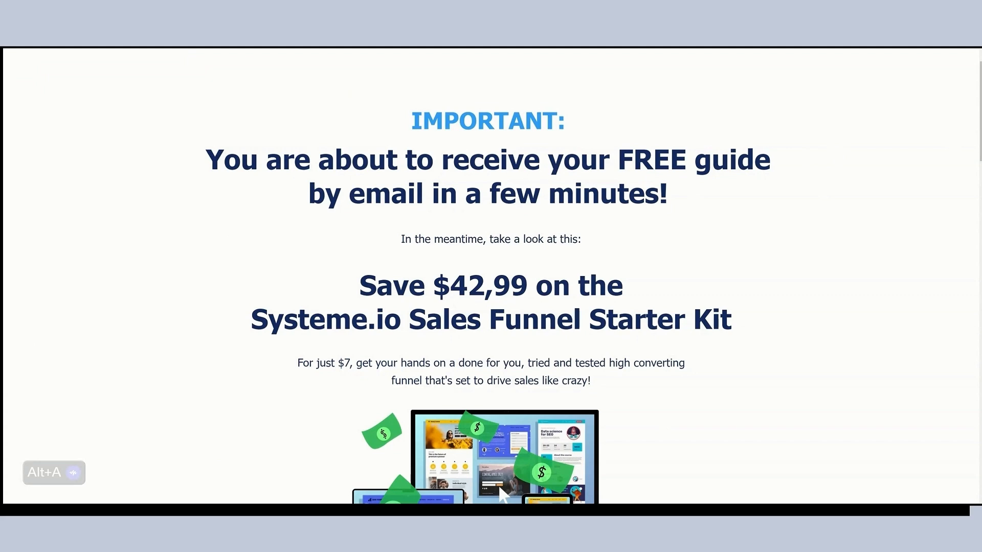
Step: Look over the thank-you page's guide delivery message and Sales Funnel Starter Kit offer
{"action": "scroll", "coordinate": [620, 238], "scroll_direction": "down", "scroll_amount": 3}
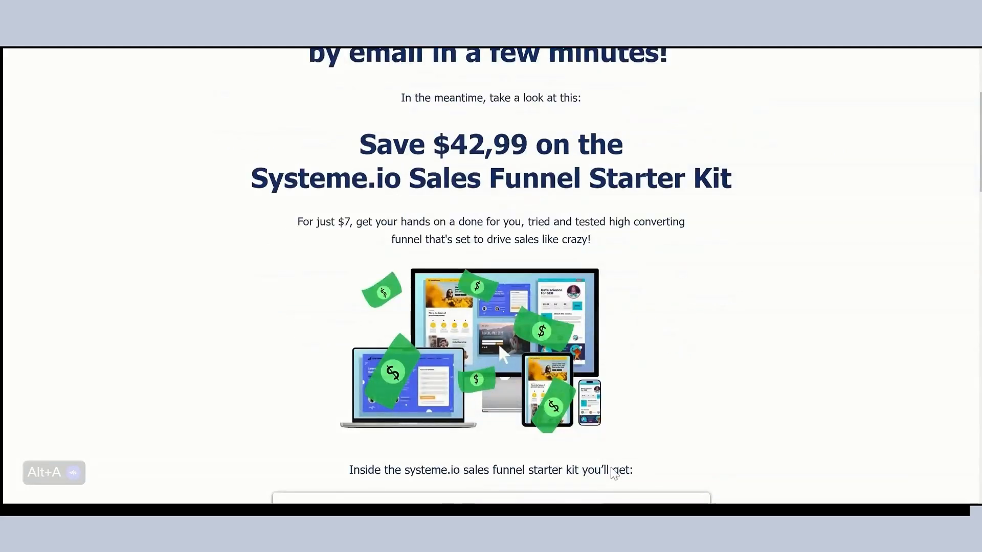
{"action": "scroll", "coordinate": [630, 313], "scroll_direction": "down", "scroll_amount": 1}
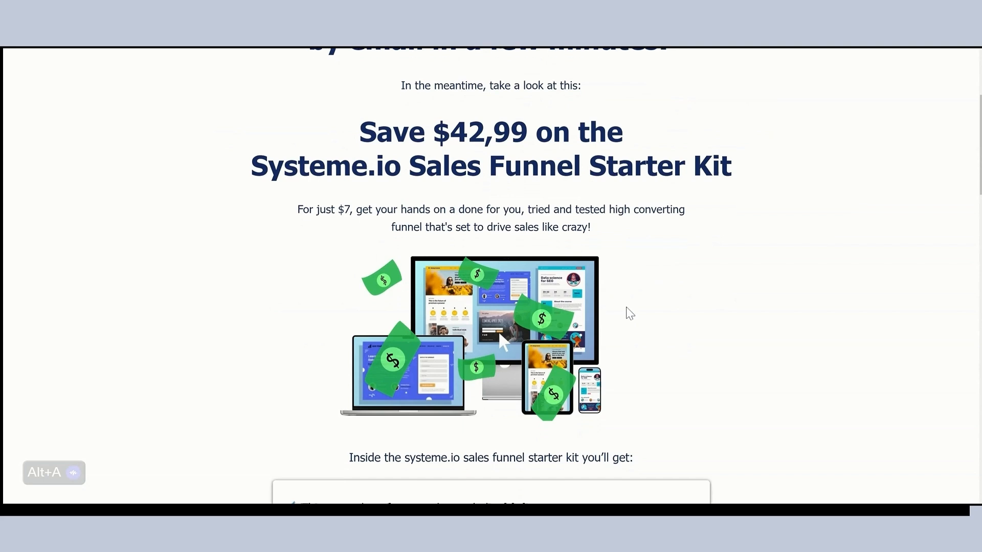
{"action": "scroll", "coordinate": [579, 52], "scroll_direction": "up", "scroll_amount": 3}
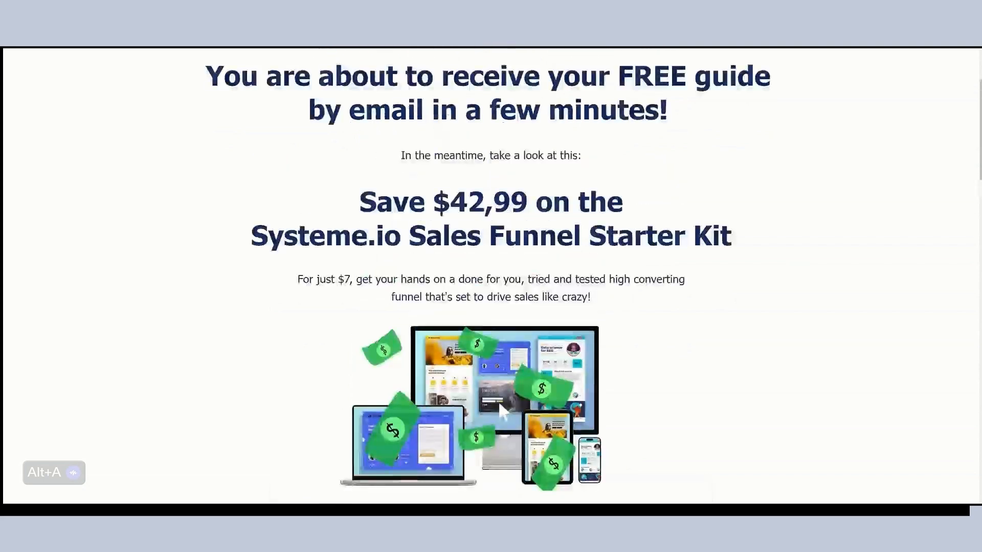
Step: Select the Plans & Pricing template for the funnel step and open the page in the editor
{"action": "scroll", "coordinate": [657, 220], "scroll_direction": "down", "scroll_amount": 2}
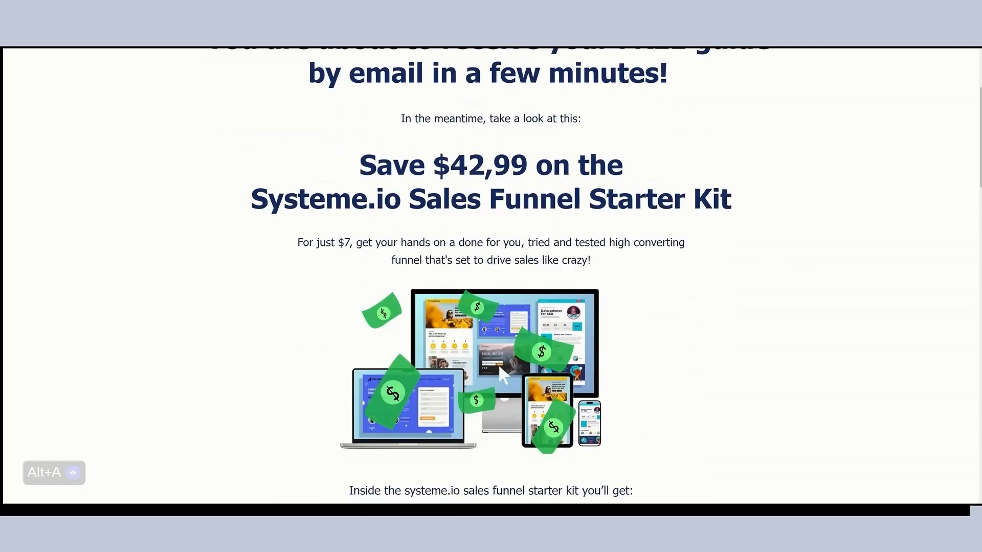
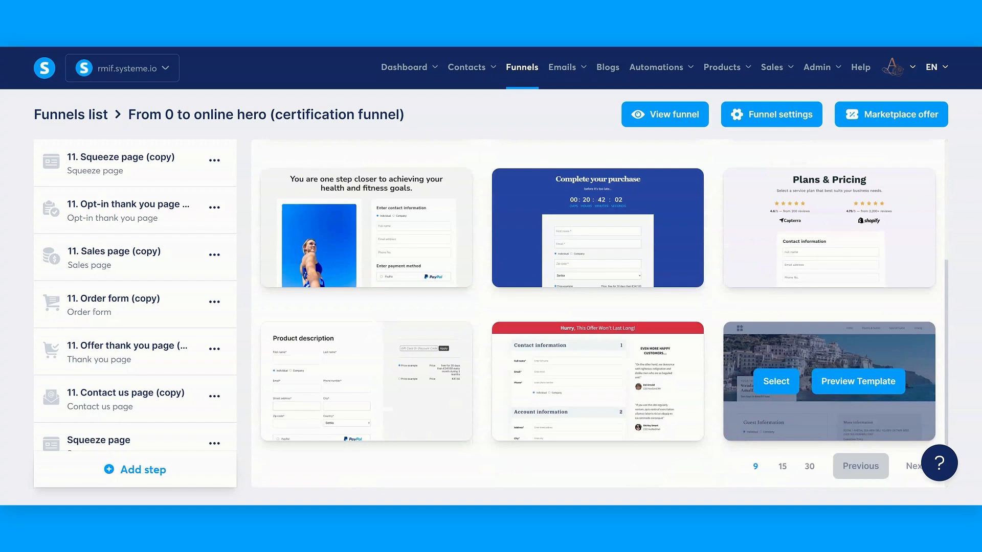
{"action": "scroll", "coordinate": [829, 381], "scroll_direction": "down", "scroll_amount": 1}
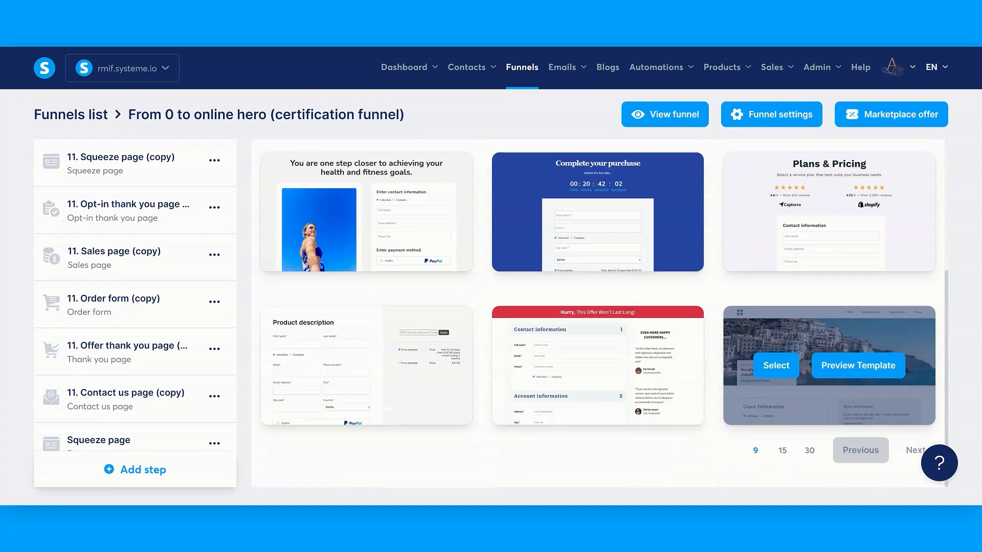
{"action": "scroll", "coordinate": [829, 381], "scroll_direction": "up", "scroll_amount": 2}
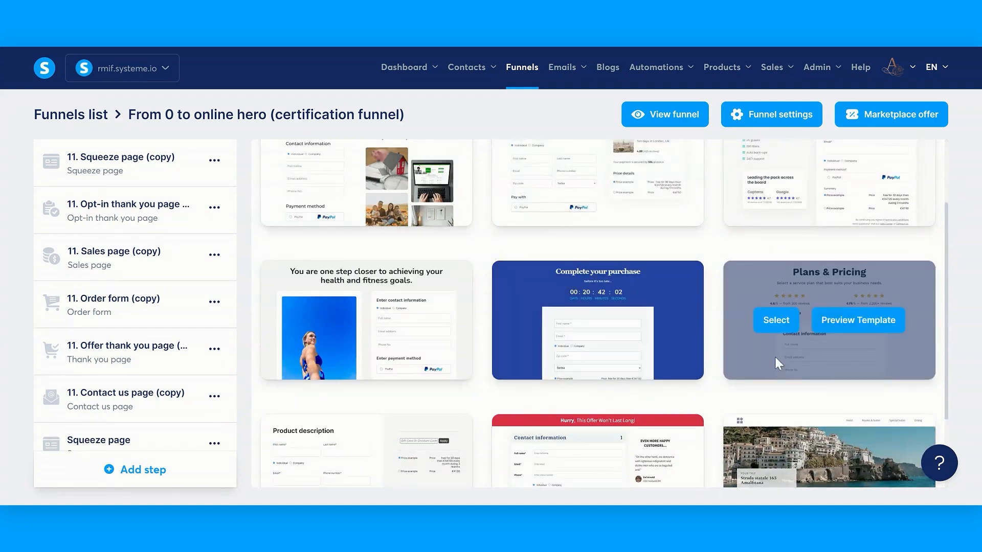
{"action": "scroll", "coordinate": [774, 355], "scroll_direction": "down", "scroll_amount": 2}
{"action": "left_click", "coordinate": [771, 220]}
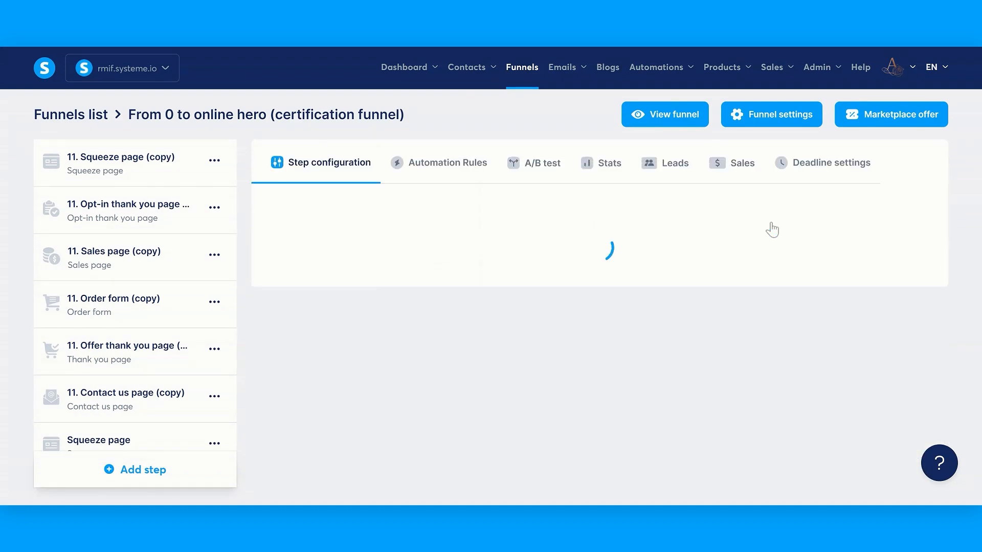
{"action": "left_click", "coordinate": [783, 256]}
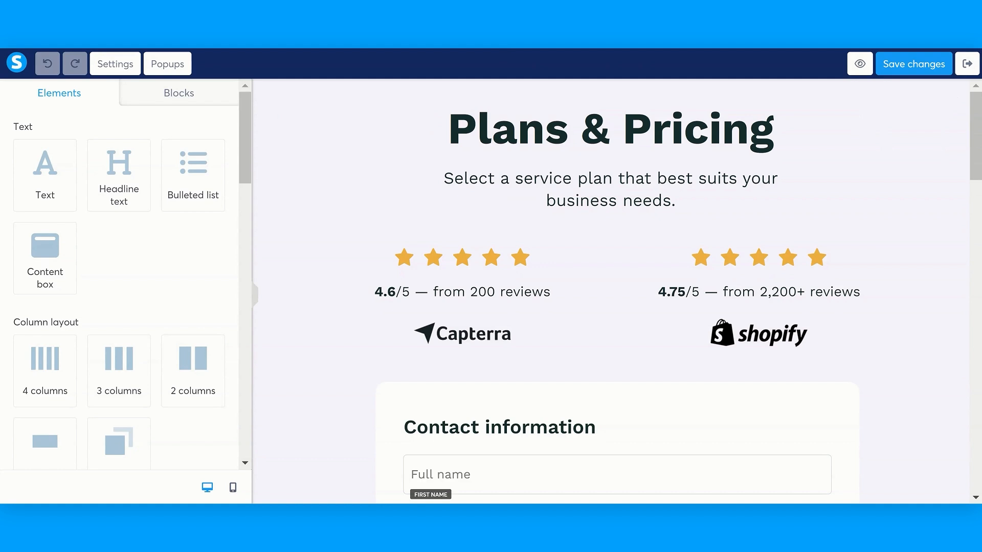
Step: Replace the headline with "IMPORTANT:" and the text below with "You are about to receive your FREE guide by email in a few minutes!"
{"action": "left_click", "coordinate": [633, 145]}
{"action": "type", "text": "IMPORTANT:"}
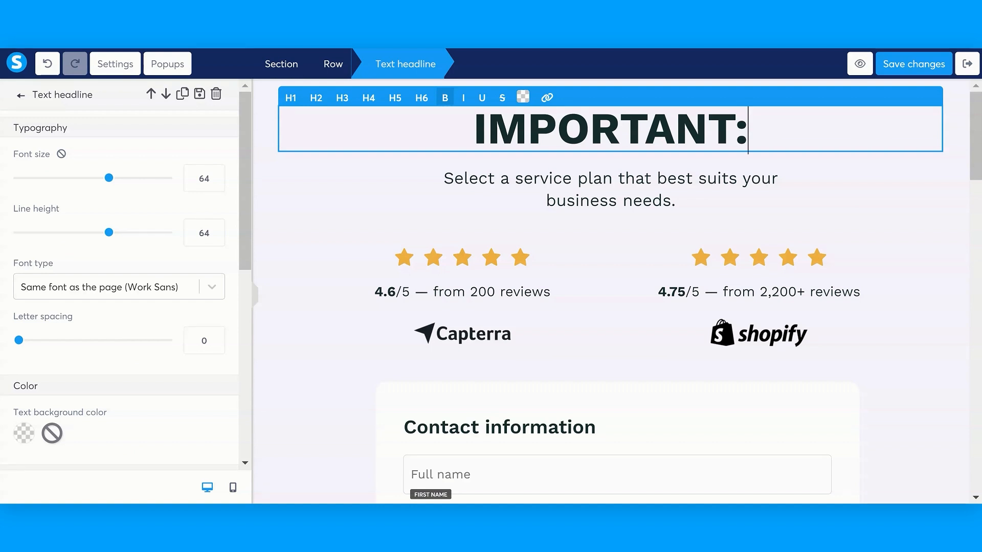
{"action": "triple_click", "coordinate": [659, 195]}
{"action": "type", "text": "You are about to receive your FREE guide by email in a few minutes!"}
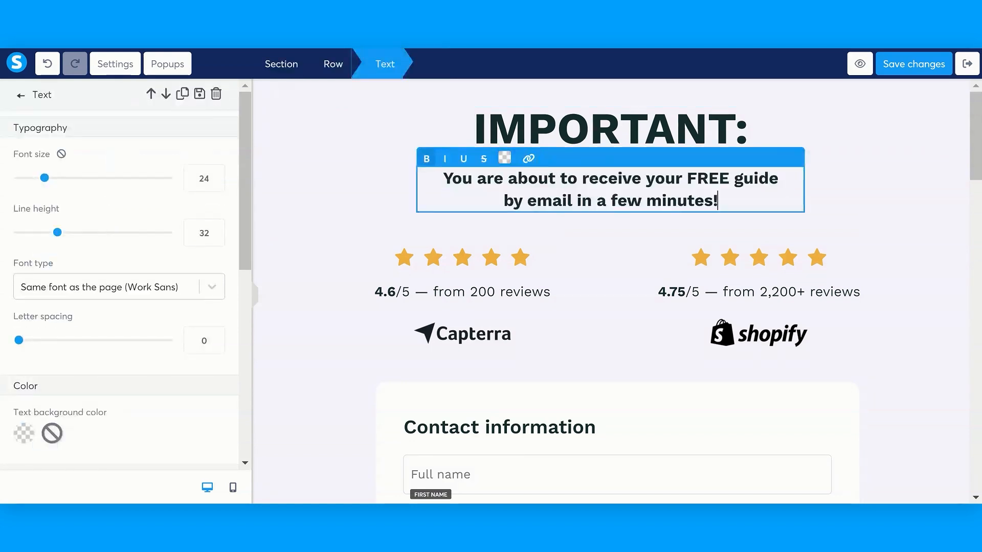
Step: Set the background color of the page's first section to the saved light blue EDF9FD
{"action": "left_click", "coordinate": [270, 152]}
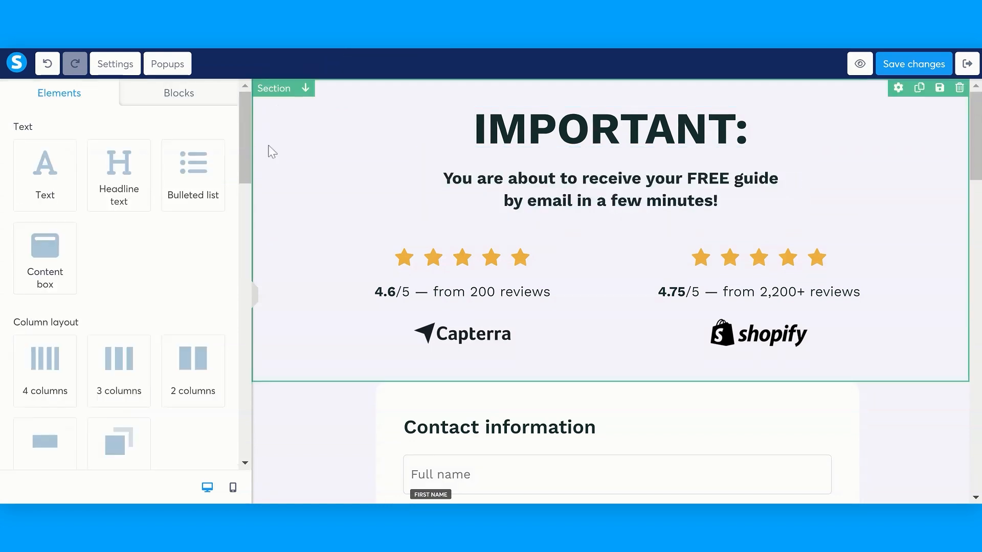
{"action": "left_click", "coordinate": [279, 97]}
{"action": "scroll", "coordinate": [134, 333], "scroll_direction": "down", "scroll_amount": 3}
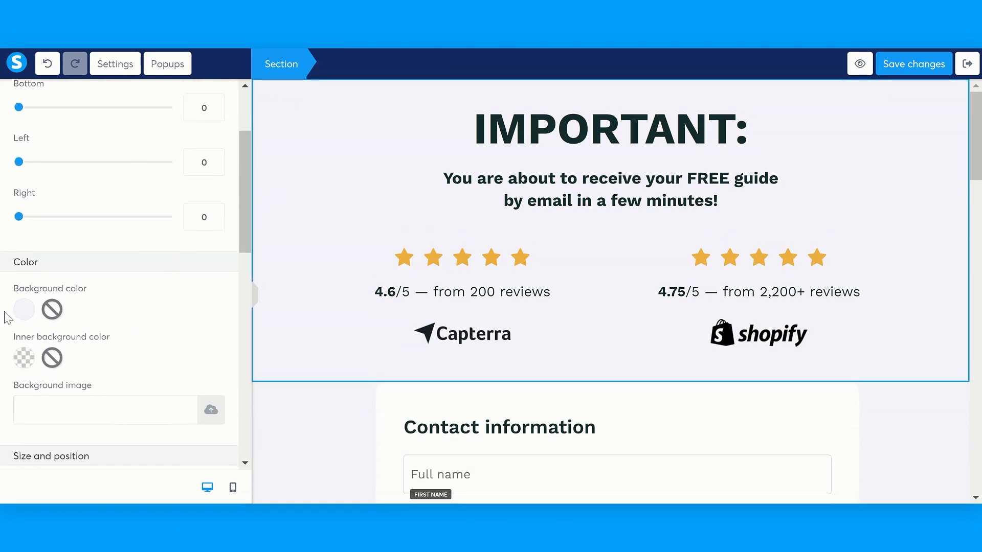
{"action": "left_click", "coordinate": [26, 312]}
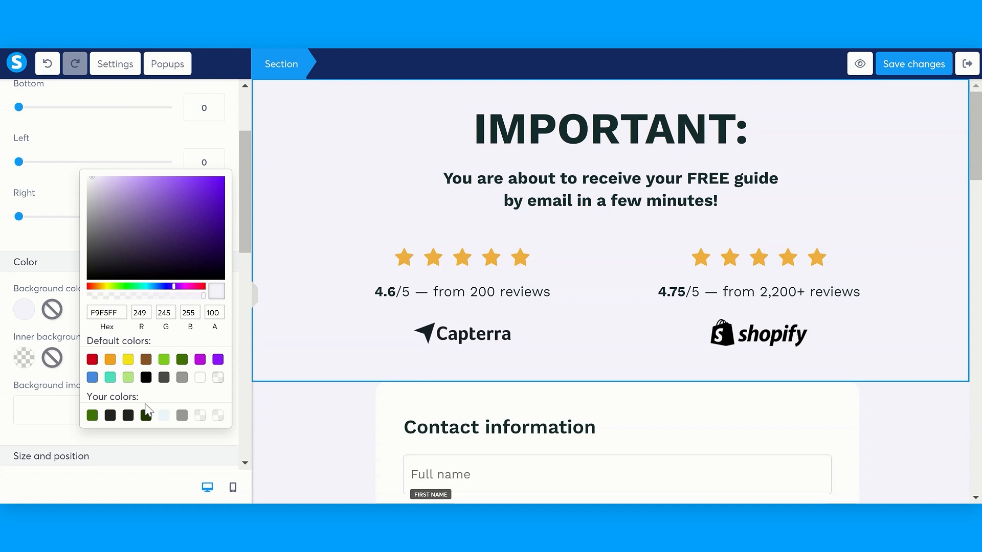
{"action": "left_click", "coordinate": [166, 416]}
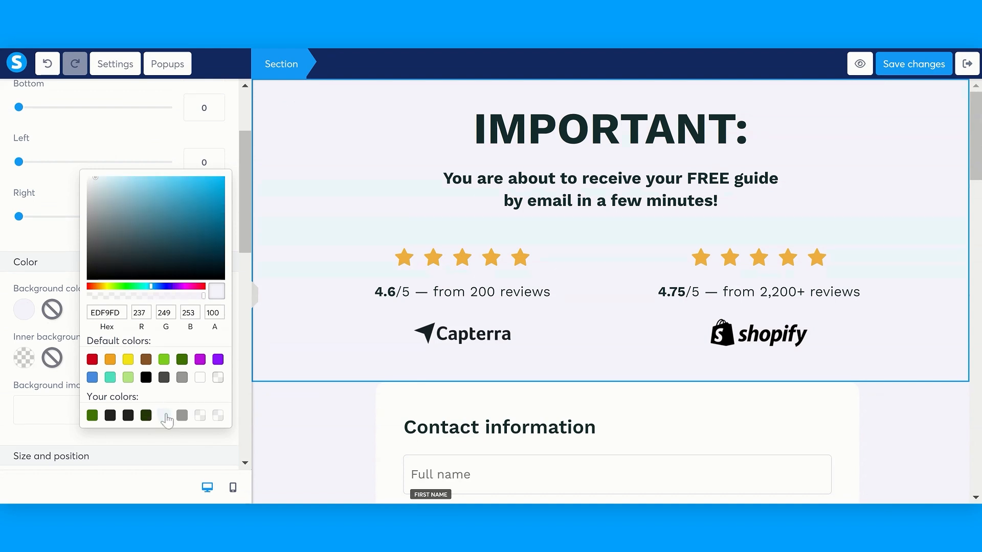
{"action": "left_click", "coordinate": [49, 437]}
Step: Set the font size of the "IMPORTANT:" headline to 38
{"action": "left_click", "coordinate": [596, 122]}
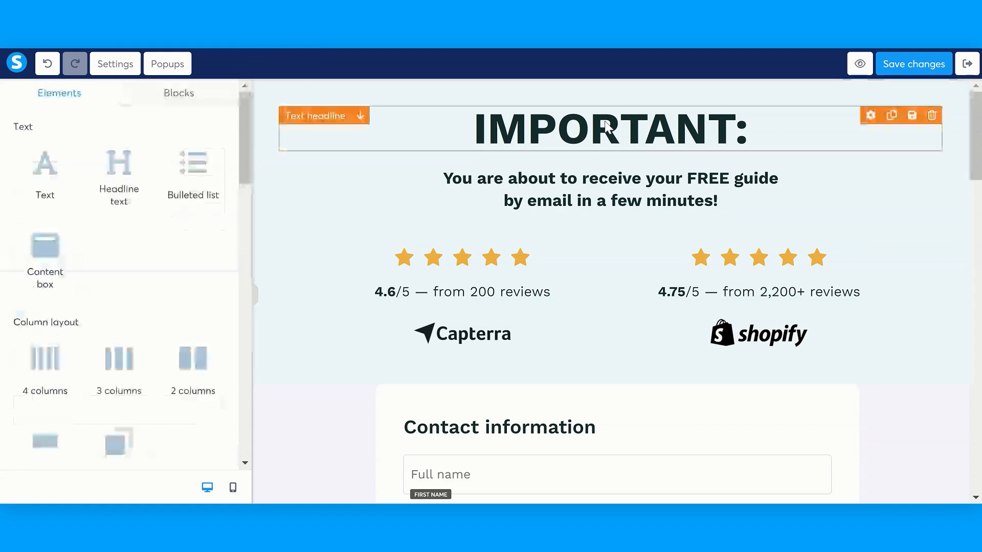
{"action": "double_click", "coordinate": [596, 123]}
{"action": "scroll", "coordinate": [119, 277], "scroll_direction": "down", "scroll_amount": 2}
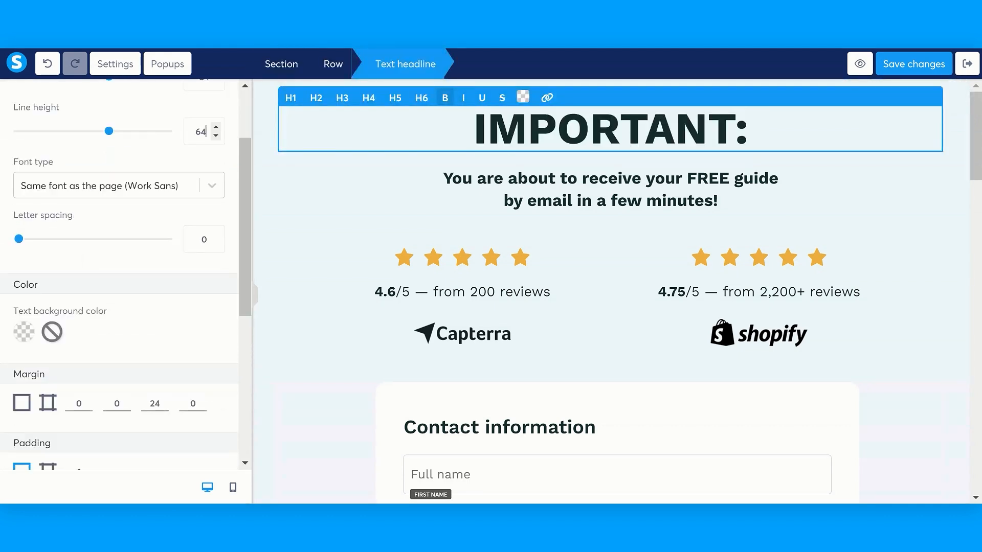
{"action": "scroll", "coordinate": [169, 157], "scroll_direction": "up", "scroll_amount": 2}
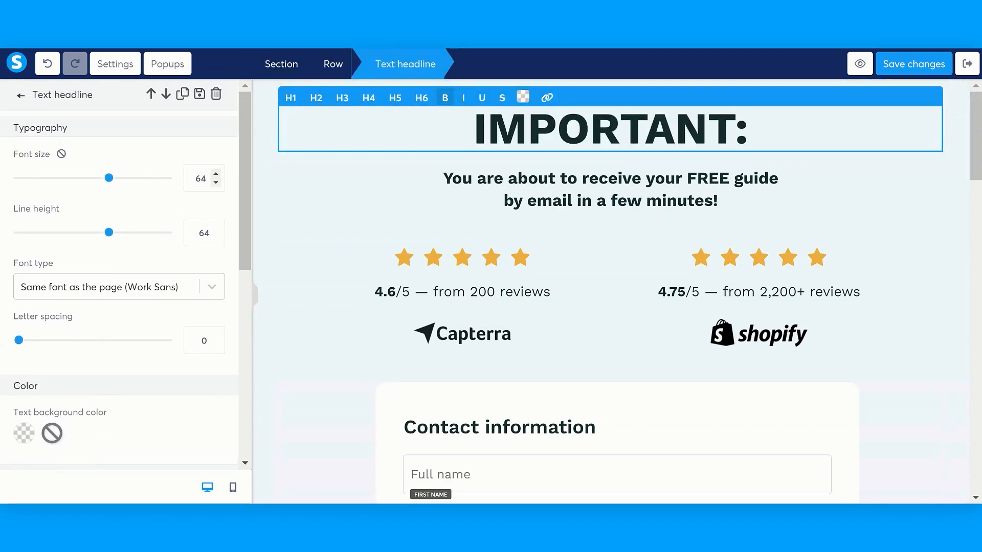
{"action": "double_click", "coordinate": [201, 178]}
{"action": "type", "text": "38"}
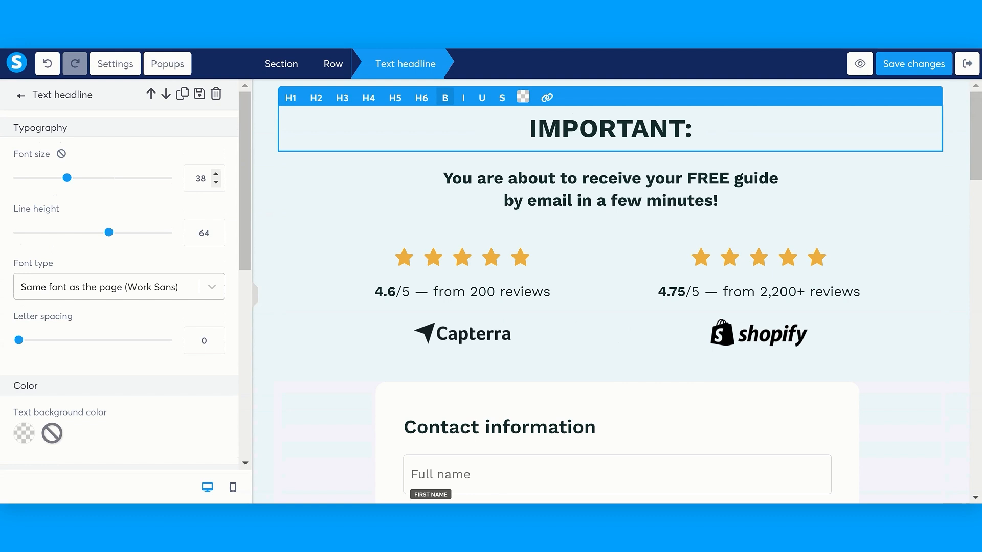
Step: Color the "IMPORTANT:" headline text blue with hex 2FA0FB
{"action": "scroll", "coordinate": [192, 225], "scroll_direction": "down", "scroll_amount": 1}
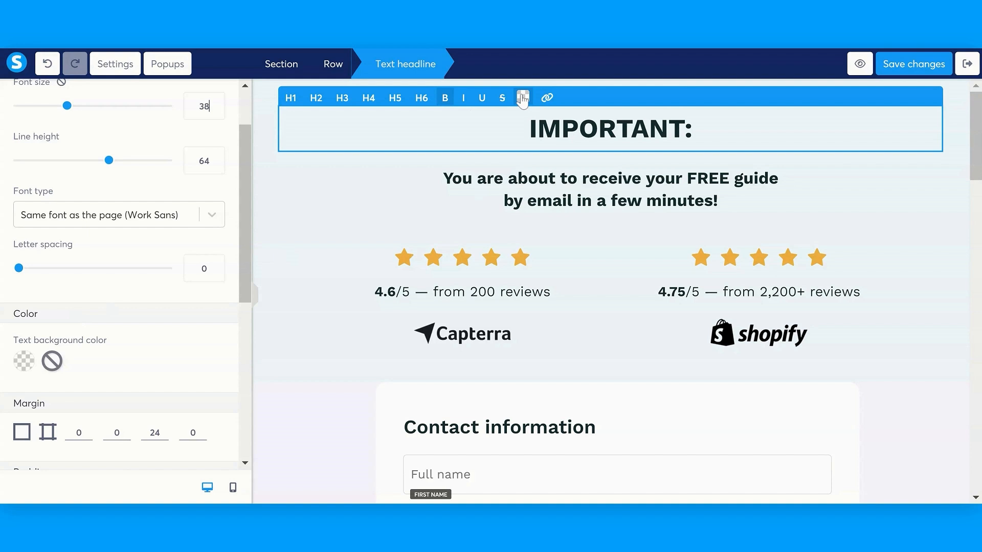
{"action": "left_click", "coordinate": [522, 98]}
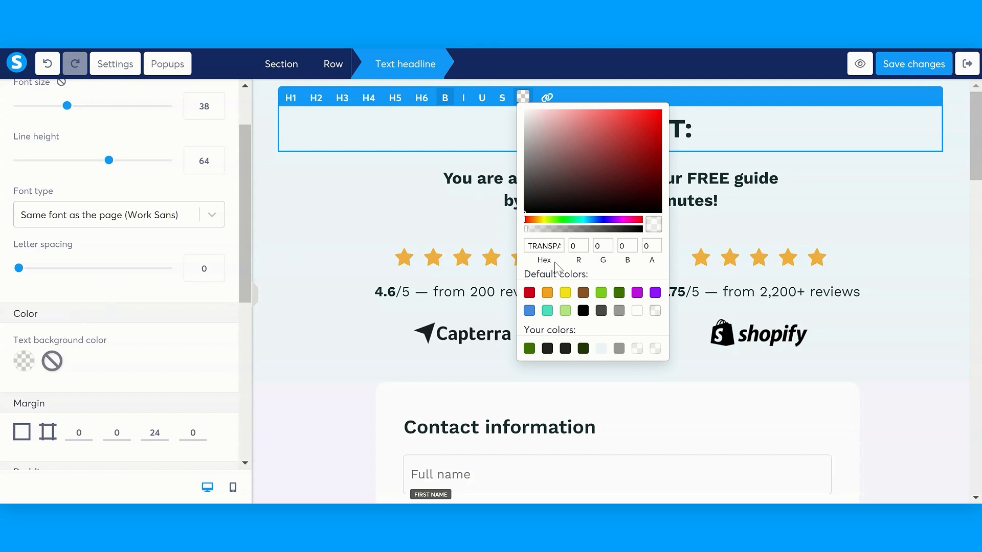
{"action": "double_click", "coordinate": [544, 246]}
{"action": "type", "text": "2FA0FB"}
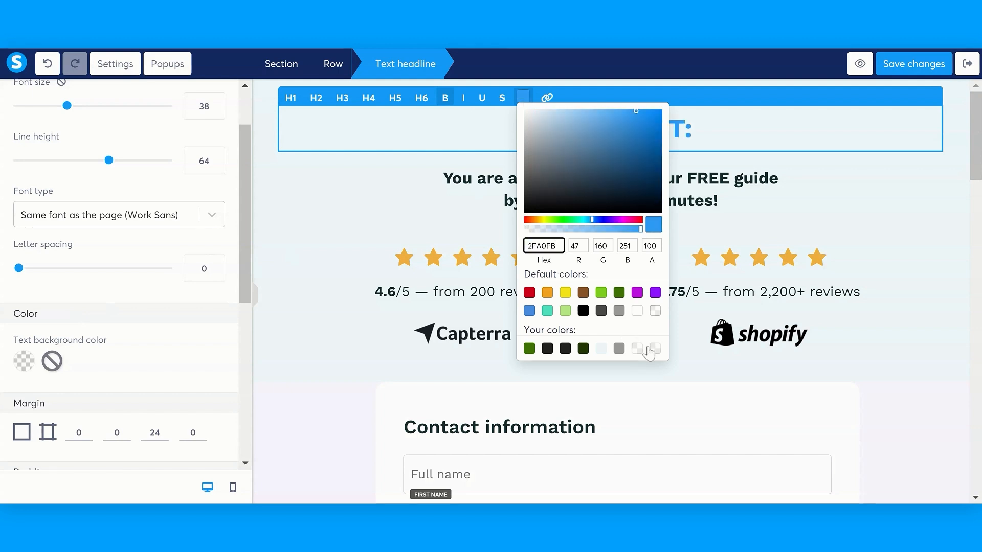
{"action": "left_click", "coordinate": [443, 356]}
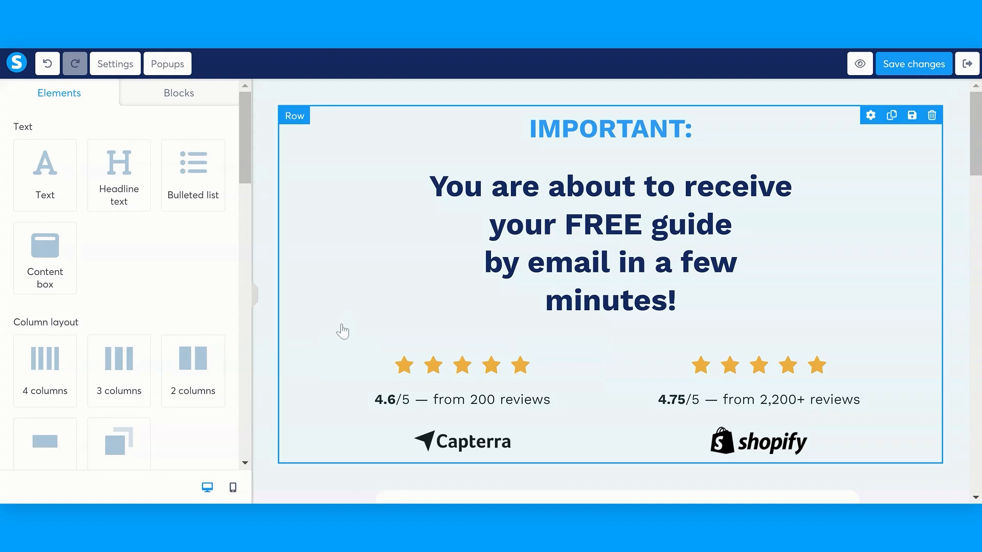
Step: Delete the row holding the Capterra and Shopify star ratings
{"action": "left_click", "coordinate": [338, 358]}
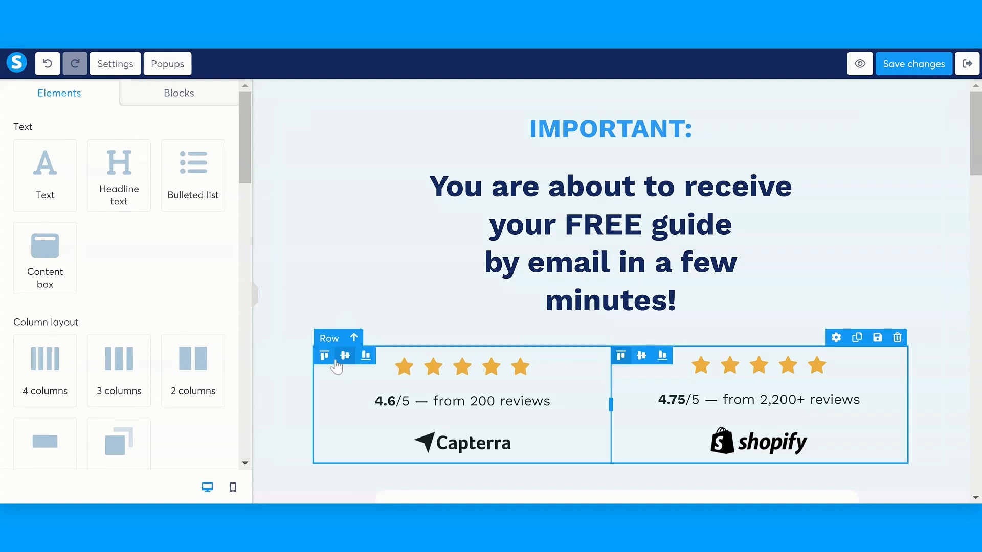
{"action": "left_click", "coordinate": [323, 342]}
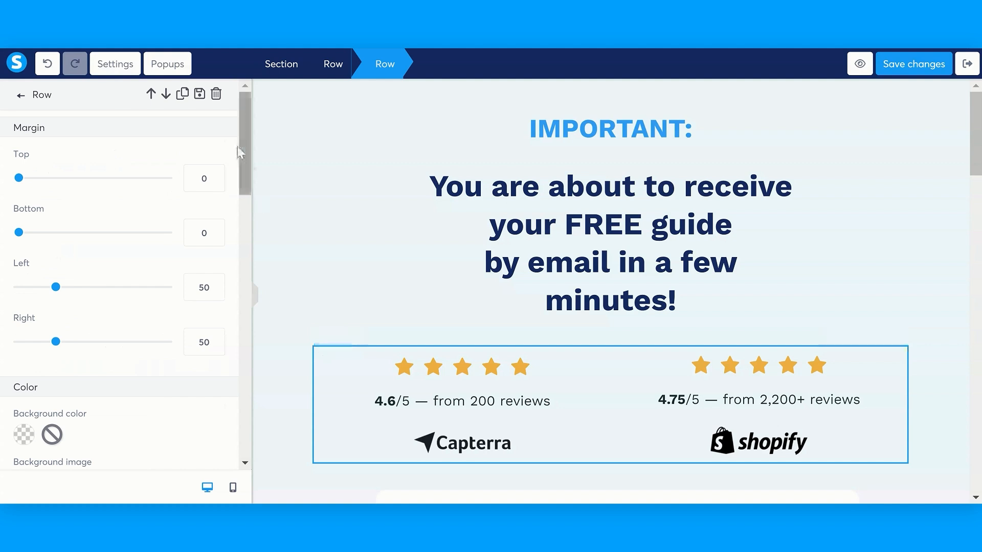
{"action": "key", "text": "Delete"}
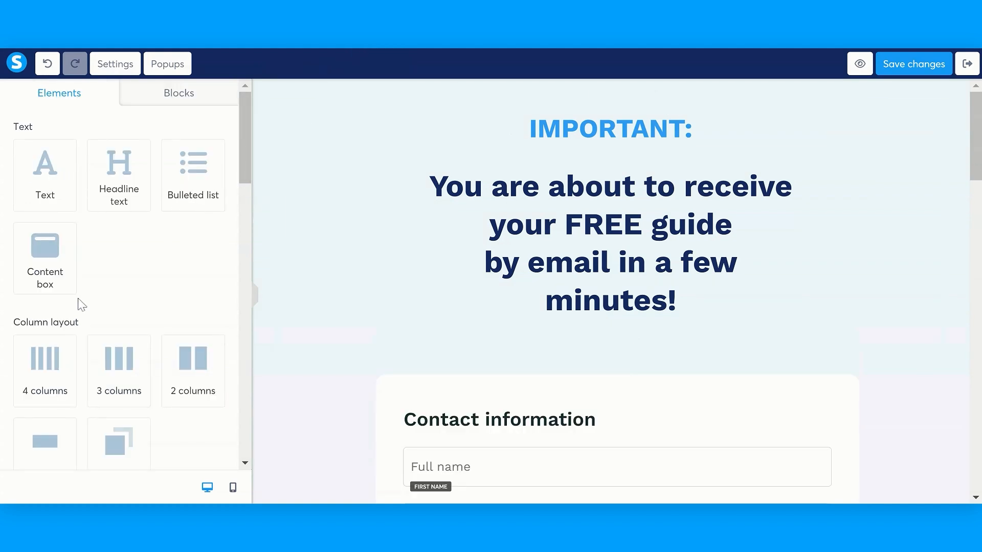
Step: Add text elements reading "In the meantime, take a look at this:" and "Save $42,99 on the Systeme.io Sales Funnel Starter Kit" below the guide message
{"action": "left_click_drag", "start_coordinate": [48, 192], "coordinate": [609, 340]}
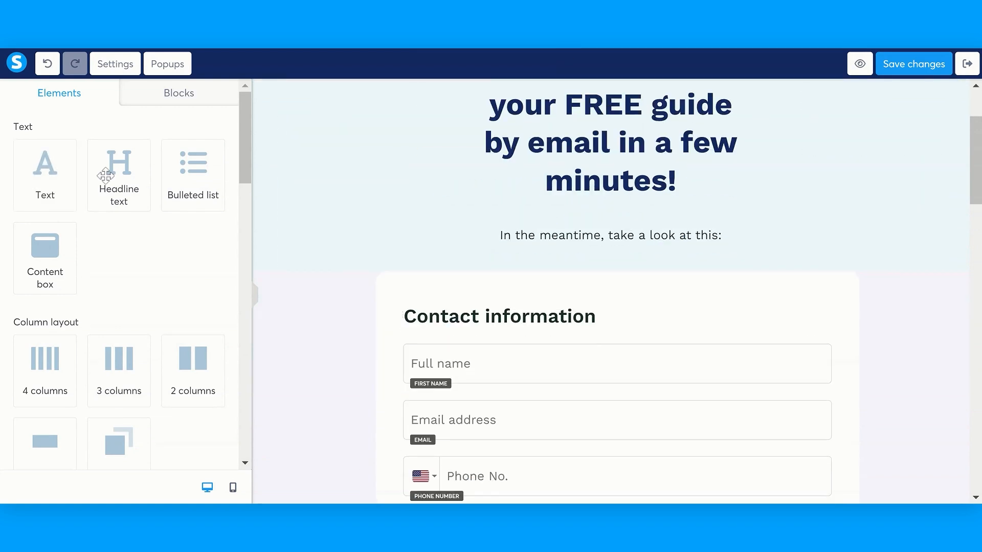
{"action": "left_click_drag", "start_coordinate": [106, 179], "coordinate": [642, 242]}
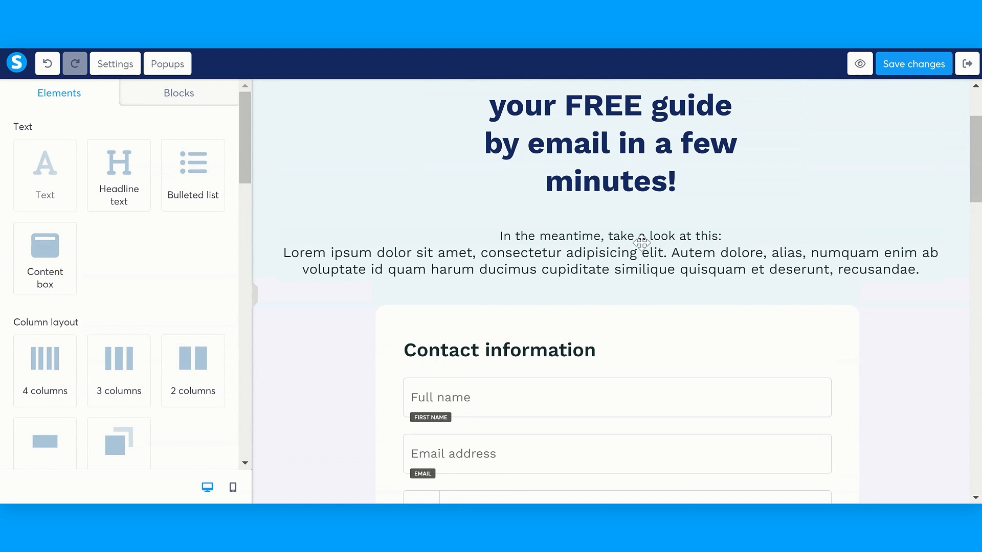
{"action": "left_click", "coordinate": [641, 271]}
{"action": "key", "text": "ctrl+a"}
{"action": "type", "text": "Save $42,99 on the Systeme.io Sales Funnel Starter Kit"}
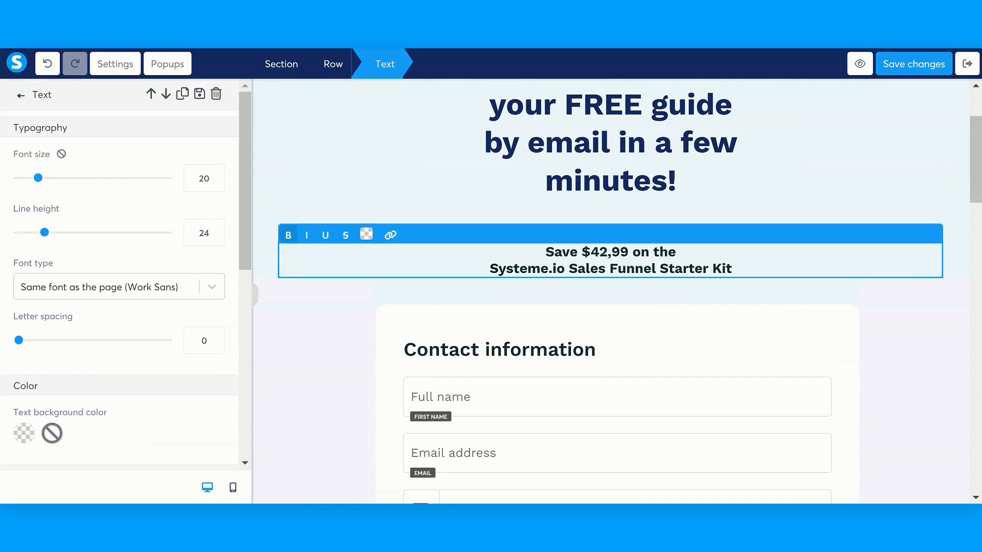
{"action": "left_click", "coordinate": [745, 201]}
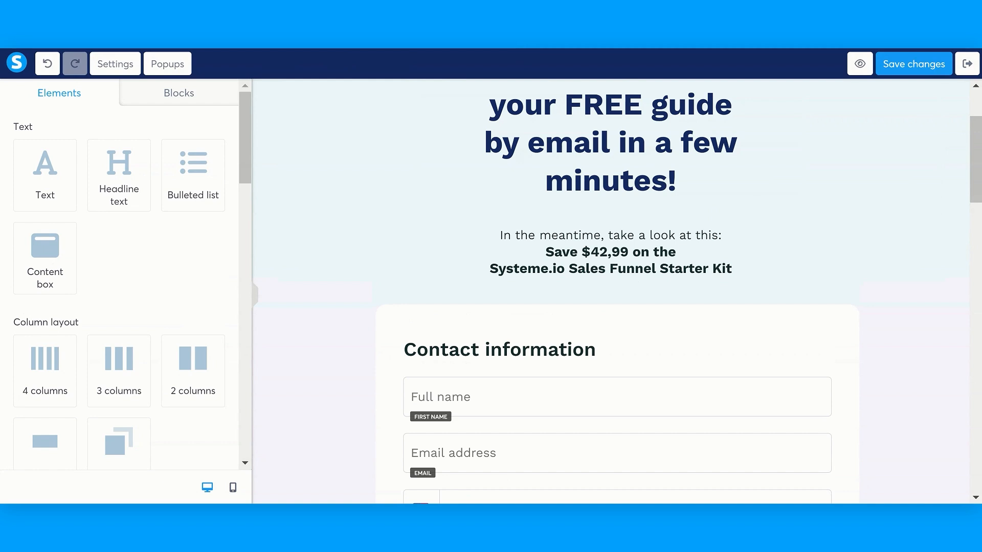
Step: Give the "In the meantime" text individual margins of 10 at top and bottom and 50 on both sides
{"action": "triple_click", "coordinate": [619, 239]}
{"action": "scroll", "coordinate": [105, 258], "scroll_direction": "down", "scroll_amount": 5}
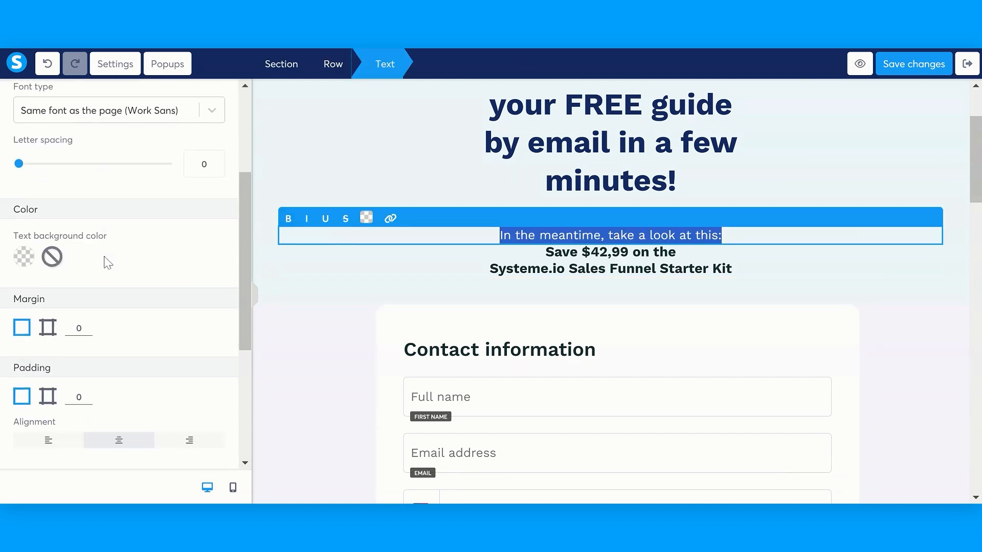
{"action": "left_click", "coordinate": [47, 222]}
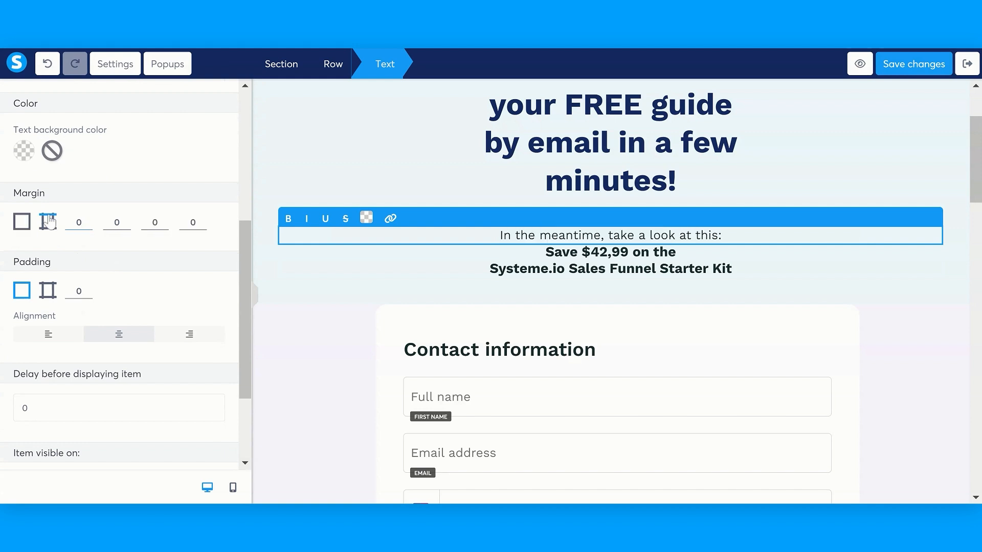
{"action": "left_click", "coordinate": [87, 220]}
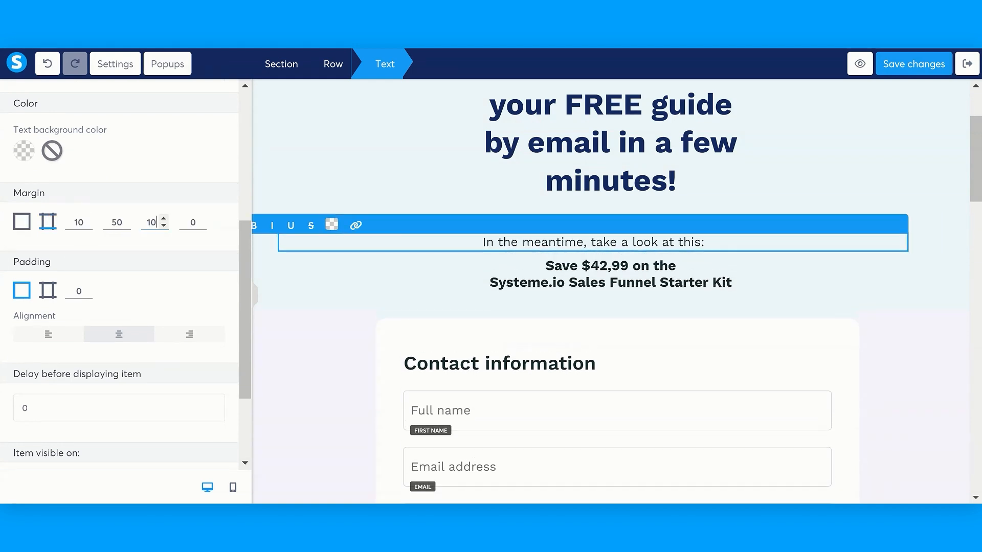
{"action": "double_click", "coordinate": [193, 222]}
{"action": "type", "text": "50"}
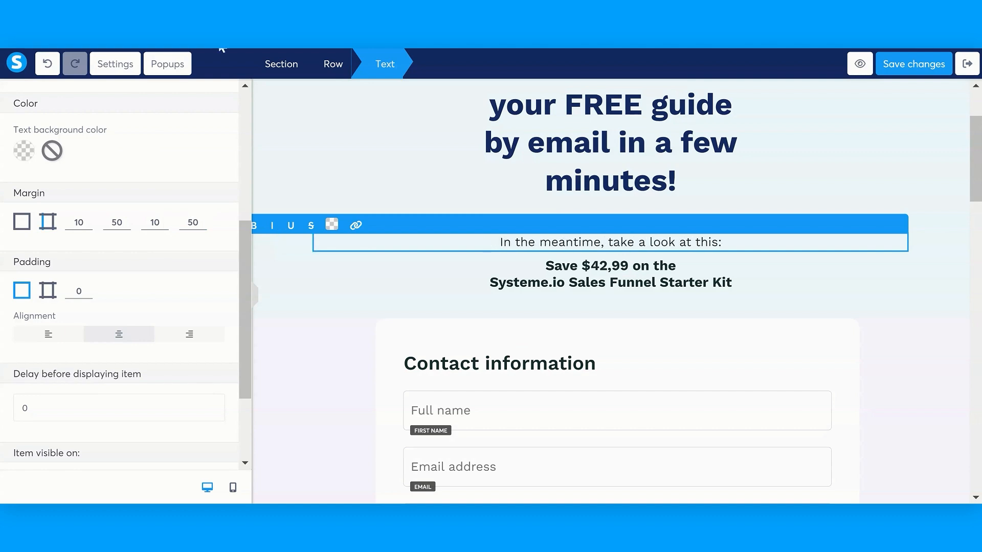
Step: Set the "Save $42,99" offer text to font size 44 and line height 55
{"action": "left_click", "coordinate": [656, 286]}
{"action": "triple_click", "coordinate": [656, 286]}
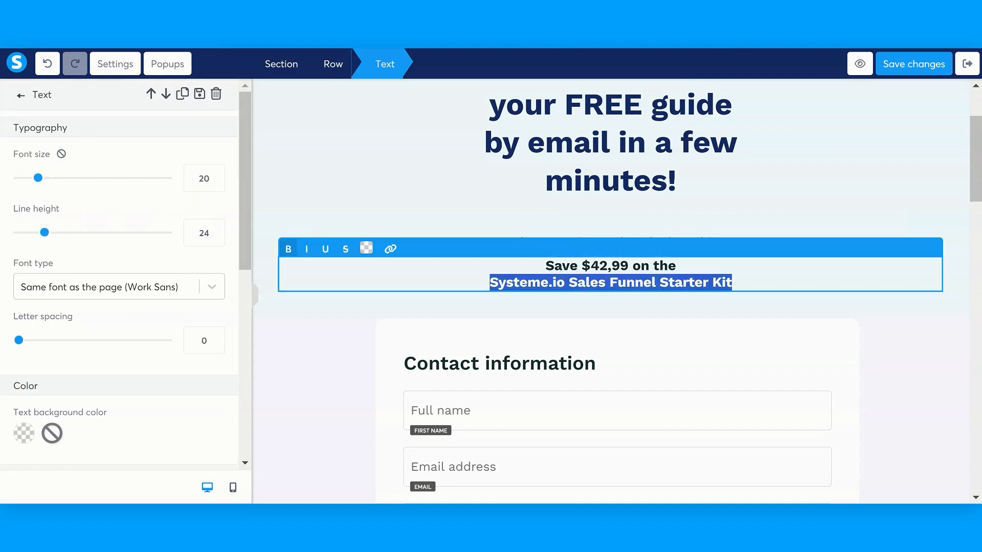
{"action": "left_click", "coordinate": [732, 282]}
{"action": "left_click_drag", "start_coordinate": [731, 282], "coordinate": [544, 266]}
{"action": "left_click", "coordinate": [197, 178]}
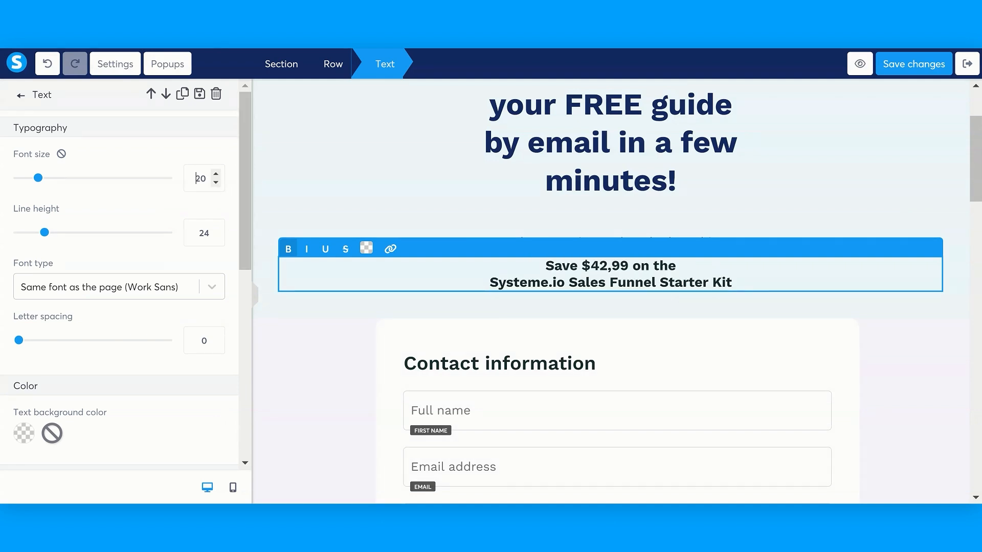
{"action": "key", "text": "BackSpace"}
{"action": "key", "text": "BackSpace"}
{"action": "type", "text": "44"}
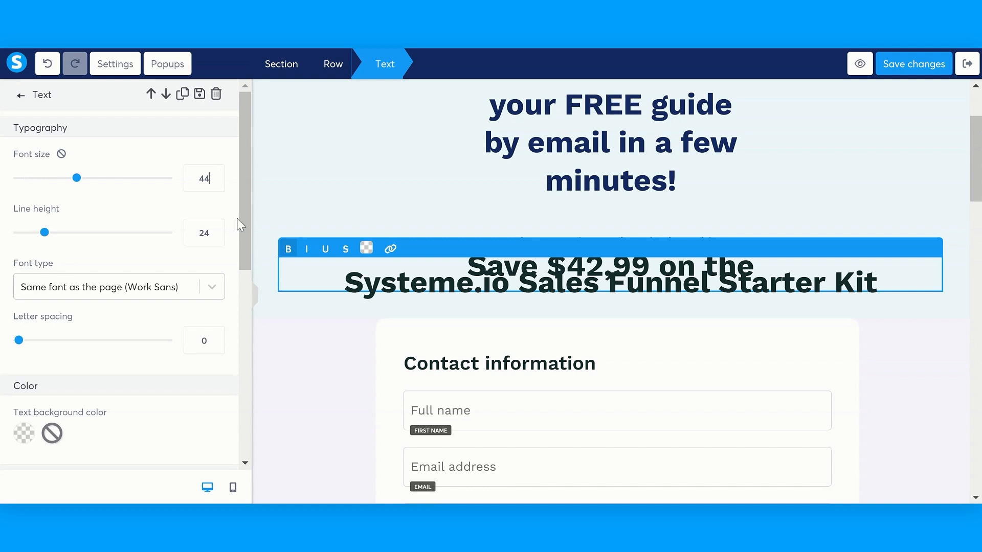
{"action": "left_click", "coordinate": [206, 236]}
{"action": "left_click", "coordinate": [215, 228]}
{"action": "left_click_drag", "start_coordinate": [216, 229], "coordinate": [216, 229]}
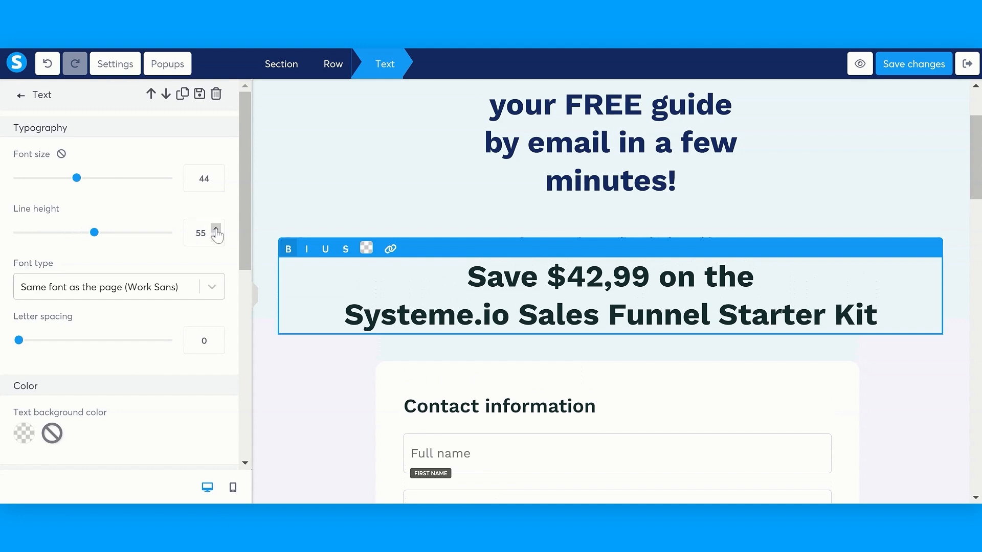
Step: Change the "Save $42,99" offer text color to dark blue 152D63
{"action": "left_click_drag", "start_coordinate": [879, 322], "coordinate": [343, 265]}
{"action": "left_click", "coordinate": [366, 250]}
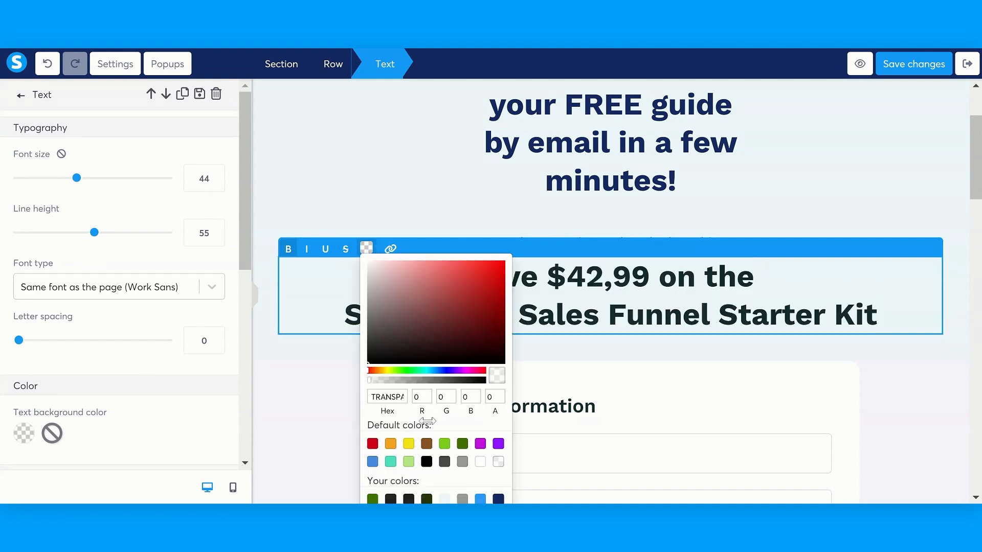
{"action": "left_click", "coordinate": [498, 498]}
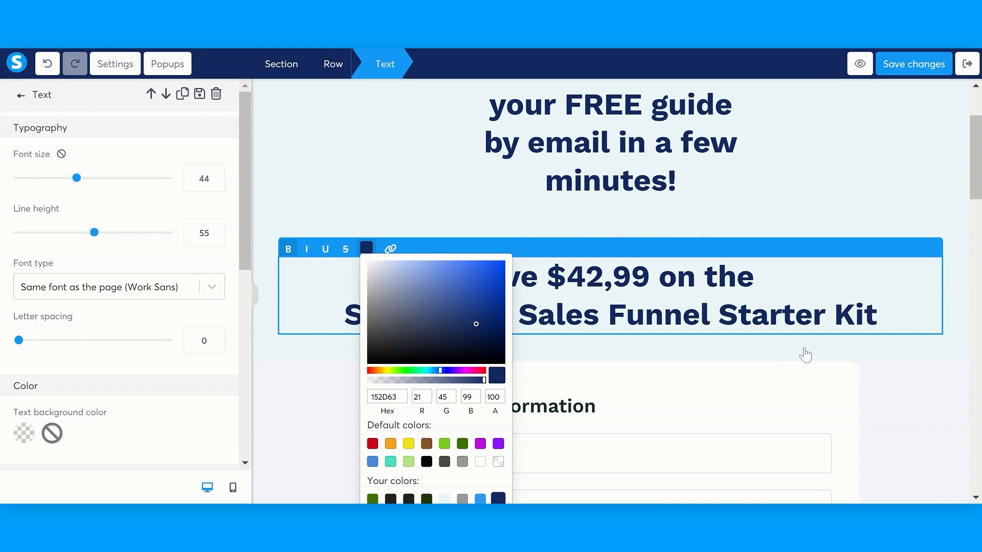
{"action": "left_click", "coordinate": [839, 354]}
{"action": "left_click", "coordinate": [927, 407]}
Step: Add a text below the offer reading "For just $7, get your hands on a done for you, tried and tested high converting funnel that's set to drive sales like crazy!"
{"action": "scroll", "coordinate": [927, 407], "scroll_direction": "down", "scroll_amount": 2}
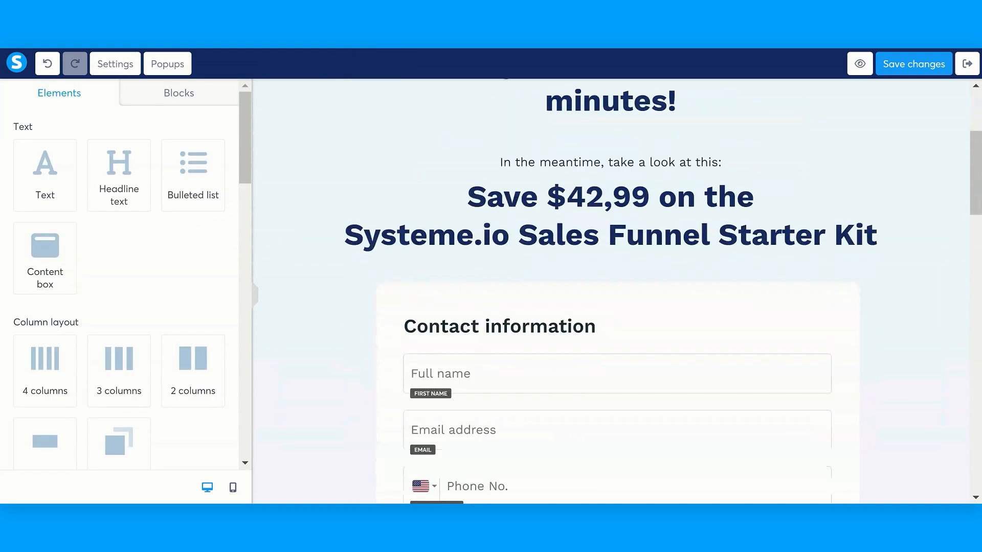
{"action": "left_click_drag", "start_coordinate": [44, 171], "coordinate": [547, 255]}
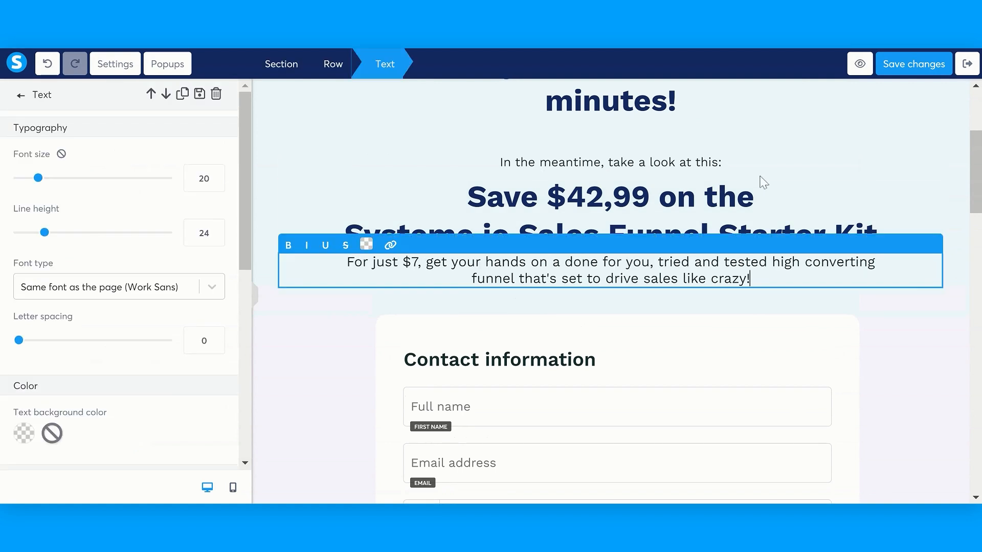
{"action": "left_click", "coordinate": [802, 180]}
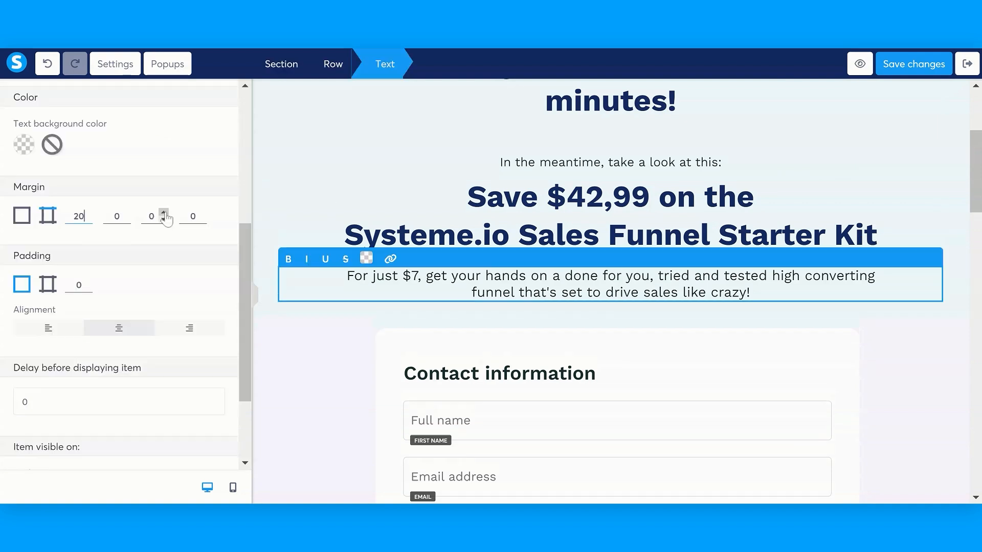
Step: Give the "For just $7" text individual margins of 20 at the top and 10 at the bottom
{"action": "left_click", "coordinate": [163, 213]}
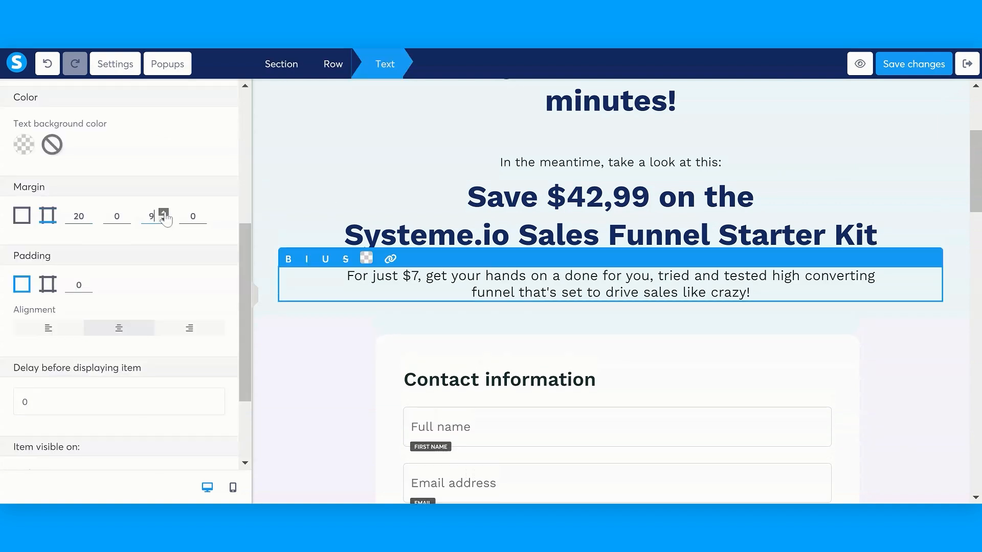
{"action": "left_click", "coordinate": [164, 220]}
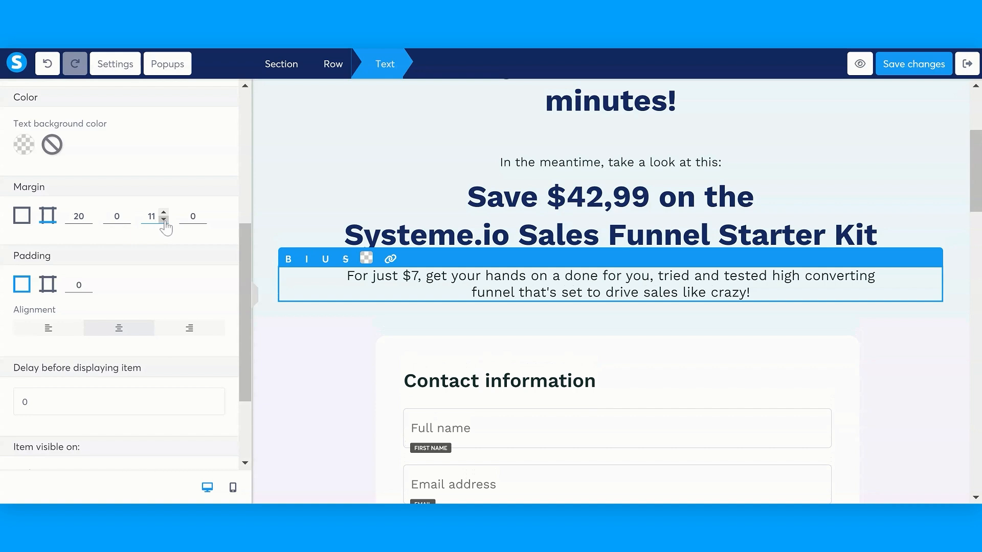
{"action": "left_click", "coordinate": [164, 221]}
{"action": "left_click", "coordinate": [811, 161]}
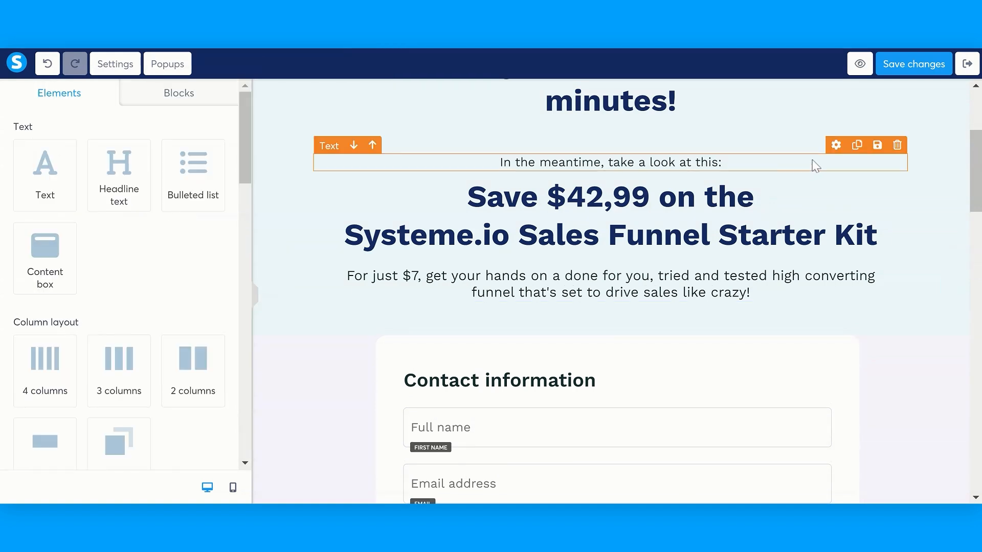
Step: Add an image element below the "For just $7" text using the previously uploaded file Untitleddesign1.png
{"action": "scroll", "coordinate": [128, 276], "scroll_direction": "down", "scroll_amount": 12}
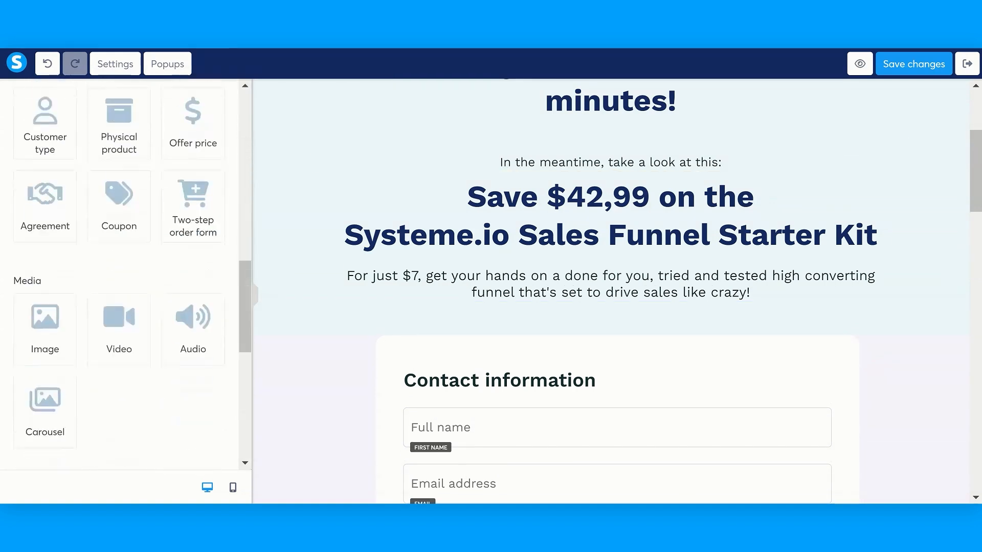
{"action": "scroll", "coordinate": [51, 307], "scroll_direction": "down", "scroll_amount": 1}
{"action": "left_click_drag", "start_coordinate": [44, 305], "coordinate": [629, 305]}
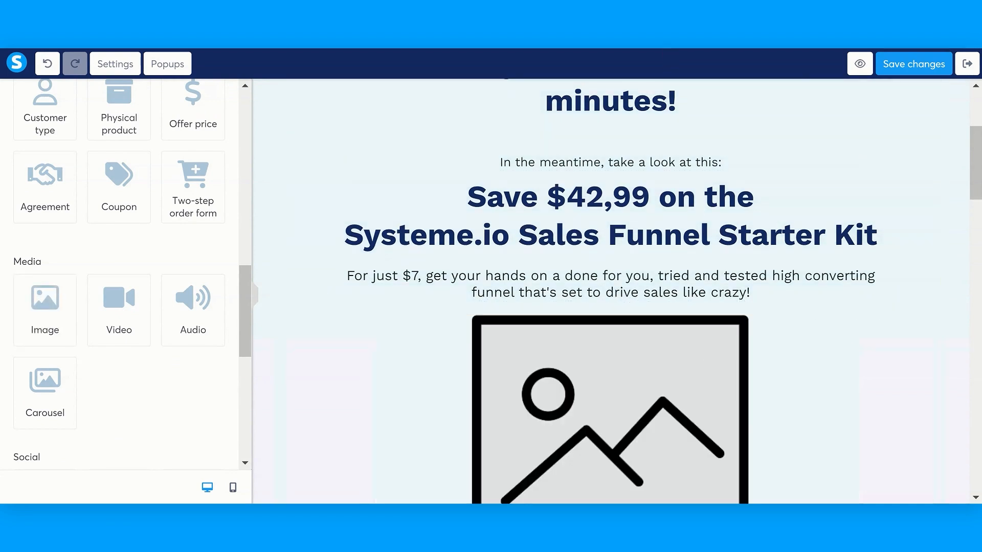
{"action": "left_click", "coordinate": [213, 154]}
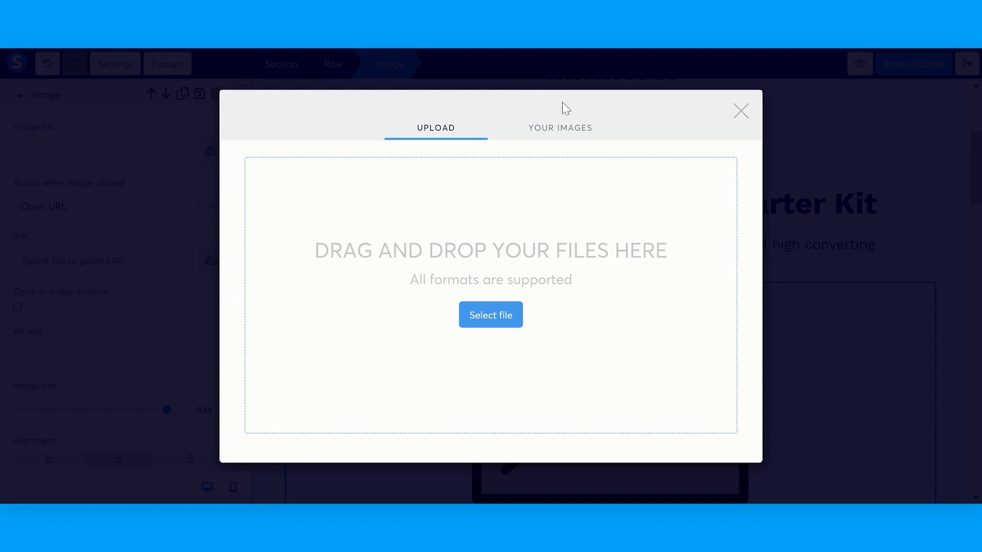
{"action": "left_click", "coordinate": [575, 132]}
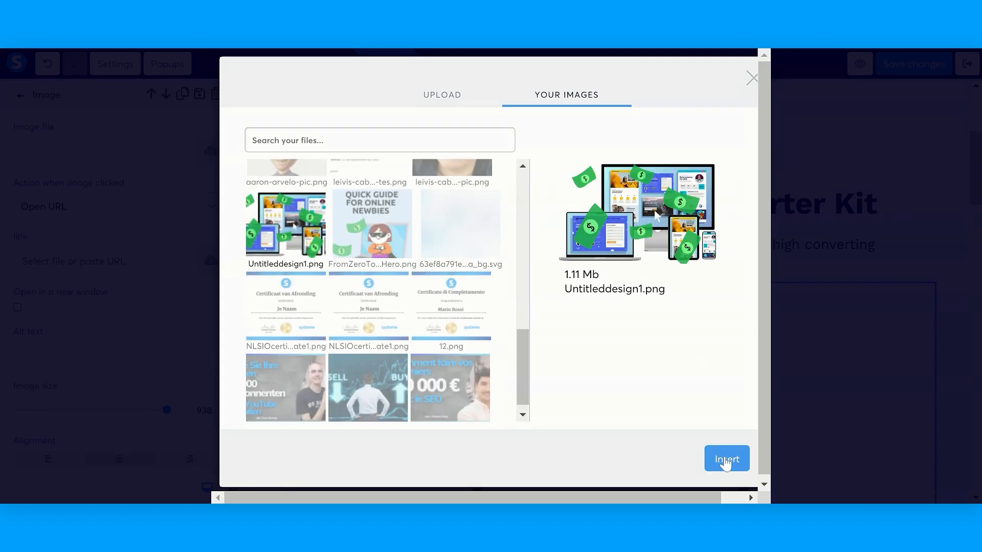
{"action": "left_click", "coordinate": [723, 462]}
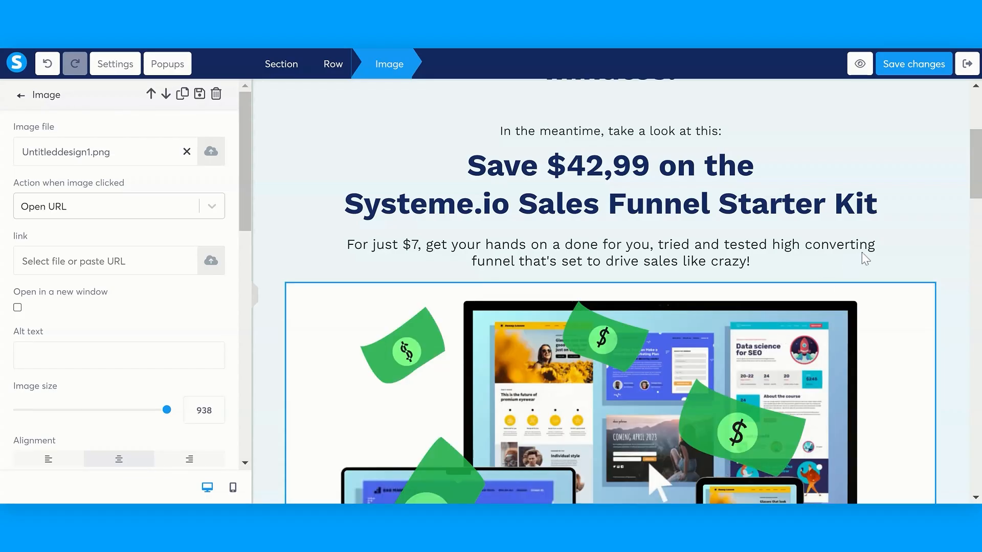
{"action": "left_click", "coordinate": [890, 242]}
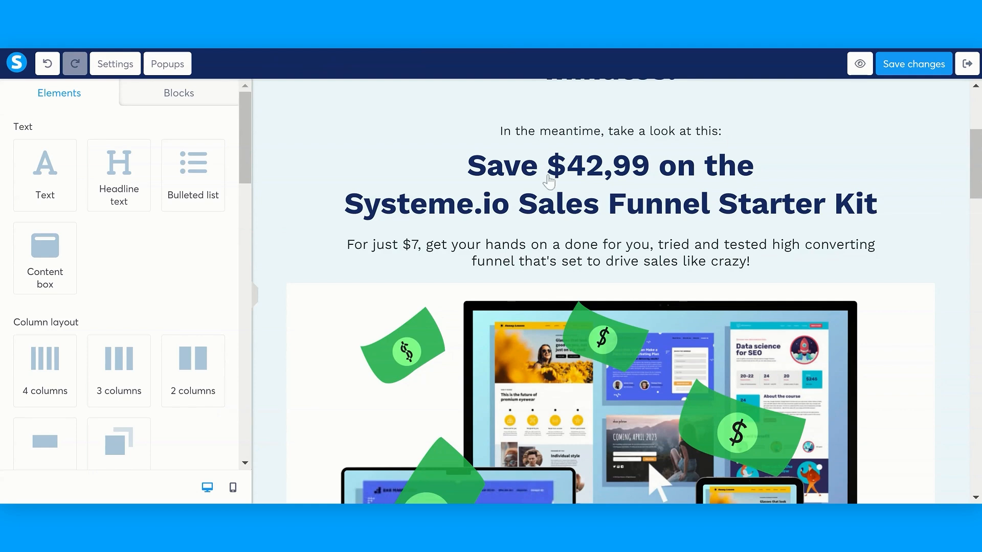
Step: Set the background color of the section holding the offer to white (FFFFFF) and save the page
{"action": "scroll", "coordinate": [614, 351], "scroll_direction": "up", "scroll_amount": 3}
{"action": "scroll", "coordinate": [614, 351], "scroll_direction": "down", "scroll_amount": 4}
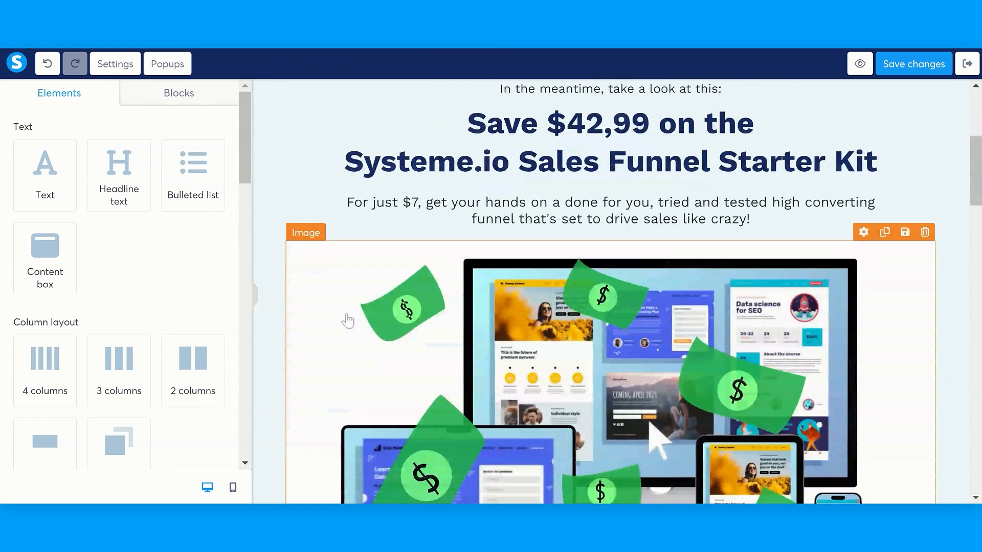
{"action": "scroll", "coordinate": [276, 377], "scroll_direction": "up", "scroll_amount": 5}
{"action": "left_click", "coordinate": [276, 377]}
{"action": "scroll", "coordinate": [158, 259], "scroll_direction": "down", "scroll_amount": 3}
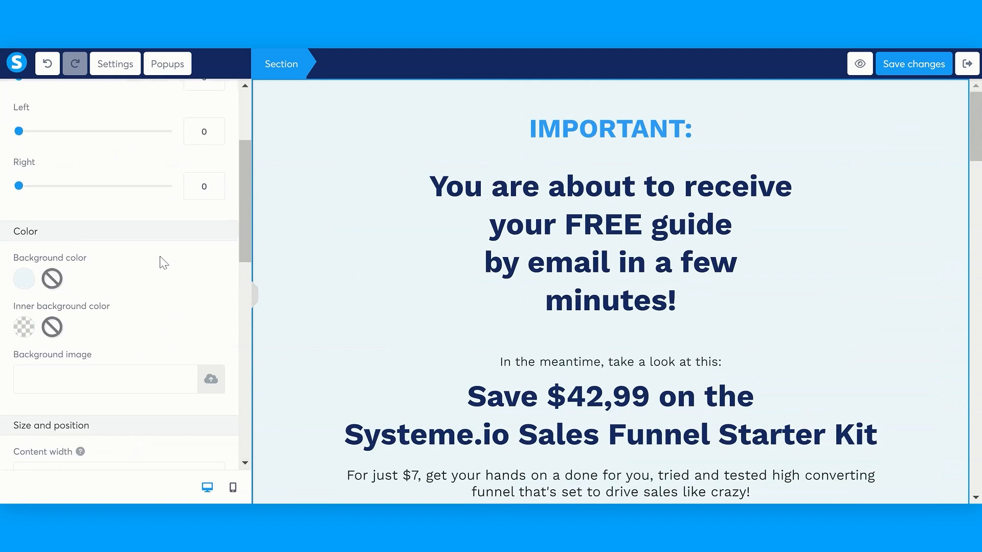
{"action": "left_click", "coordinate": [26, 281]}
{"action": "left_click", "coordinate": [199, 349]}
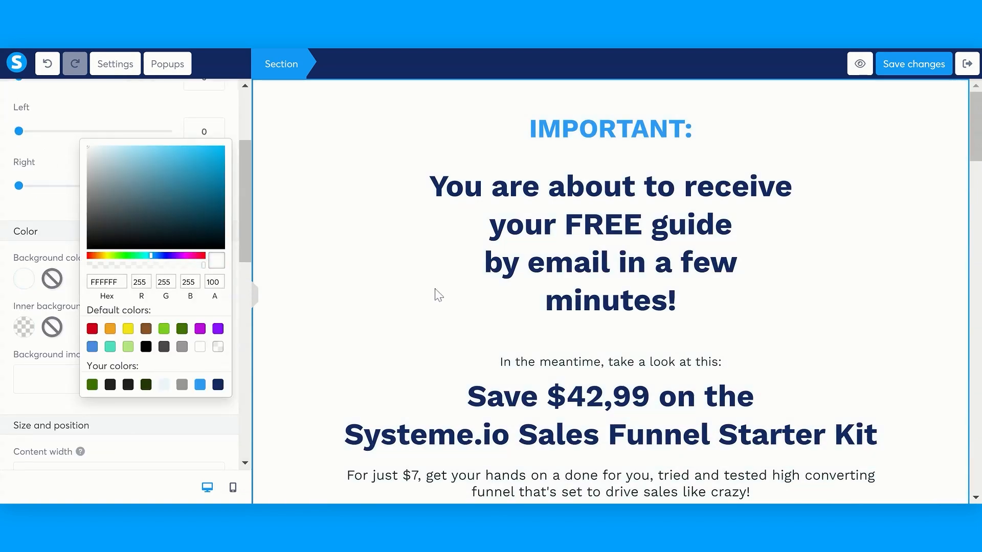
{"action": "left_click", "coordinate": [436, 293]}
{"action": "left_click", "coordinate": [870, 330]}
{"action": "left_click", "coordinate": [913, 65]}
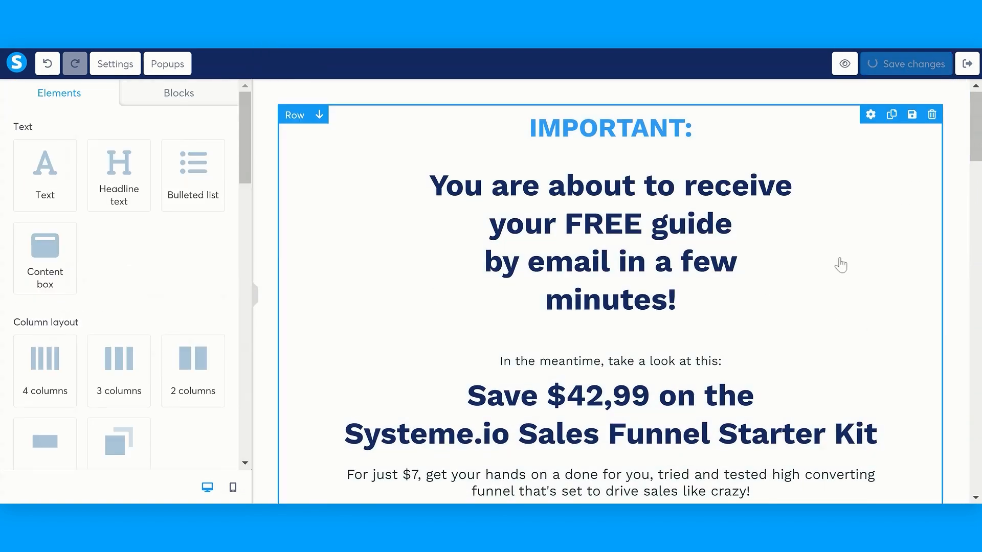
Step: Shrink the device mockup image to a little over half of its full size
{"action": "scroll", "coordinate": [742, 277], "scroll_direction": "down", "scroll_amount": 8}
{"action": "scroll", "coordinate": [721, 288], "scroll_direction": "up", "scroll_amount": 2}
{"action": "left_click", "coordinate": [721, 288]}
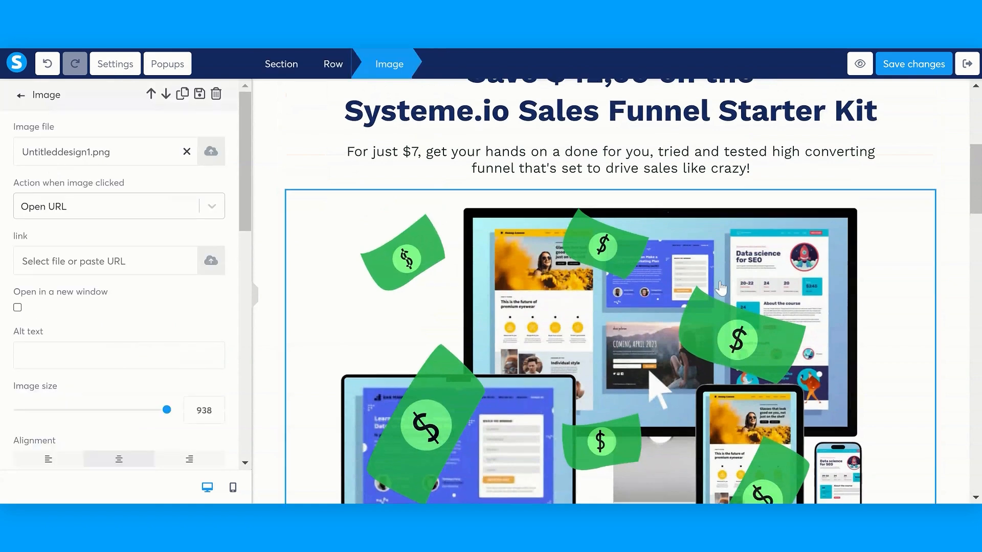
{"action": "scroll", "coordinate": [721, 288], "scroll_direction": "down", "scroll_amount": 1}
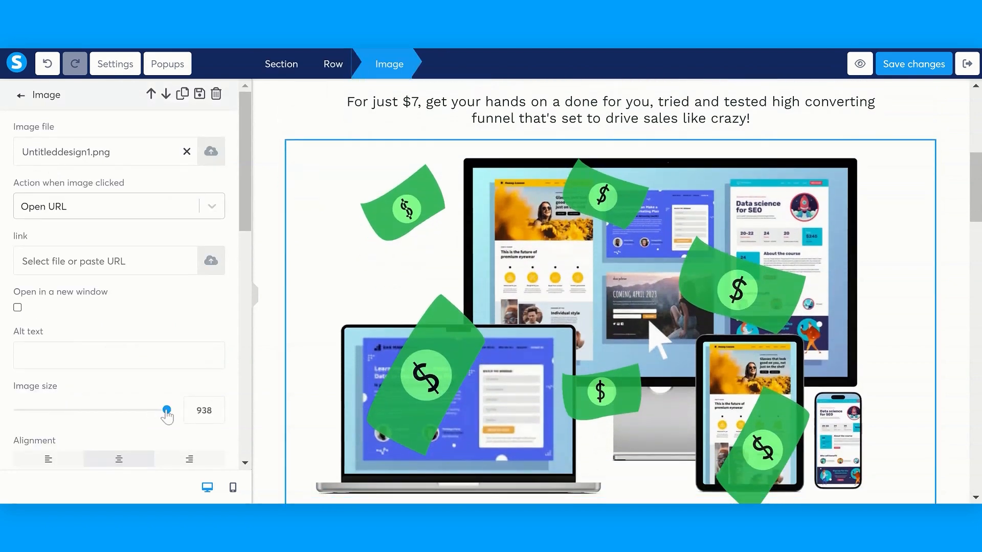
{"action": "left_click_drag", "start_coordinate": [166, 414], "coordinate": [118, 410]}
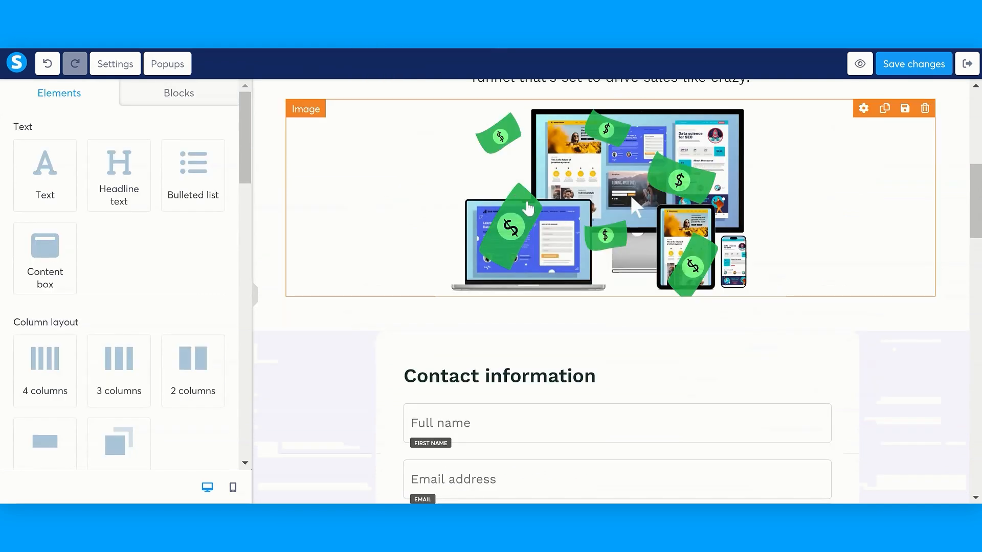
Step: Add a text below the mockup image reading "Inside the systeme.io sales funnel starter kit you'll get:"
{"action": "scroll", "coordinate": [624, 313], "scroll_direction": "down", "scroll_amount": 1}
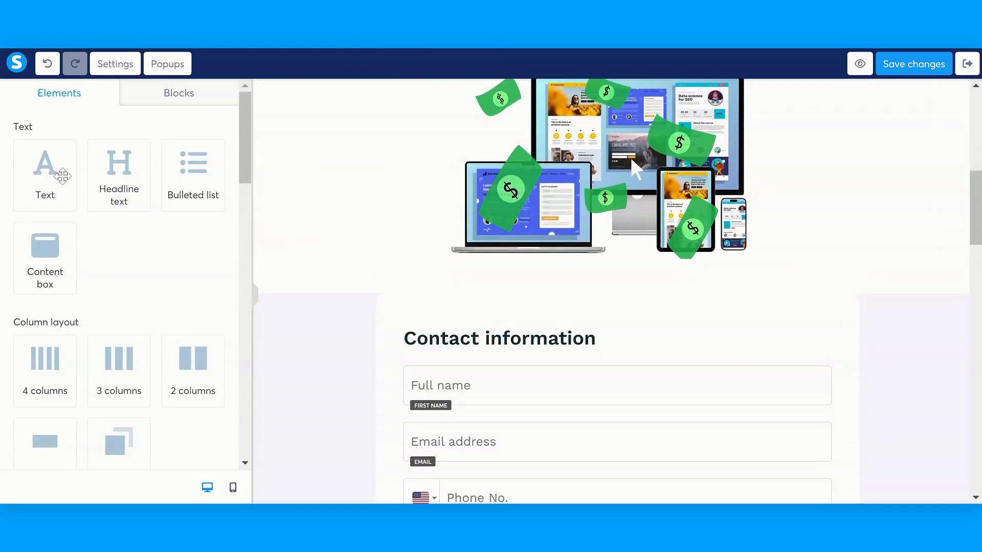
{"action": "left_click_drag", "start_coordinate": [62, 176], "coordinate": [681, 251]}
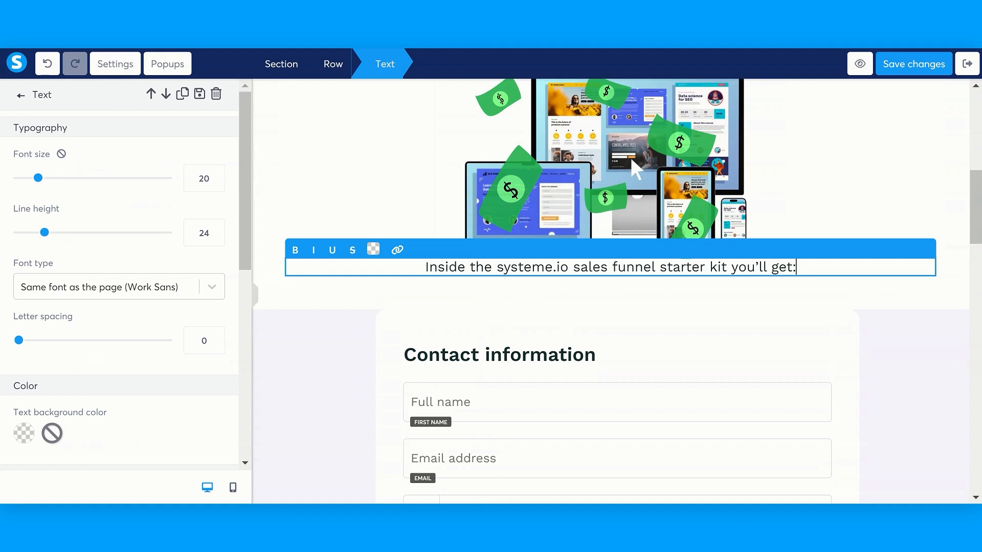
{"action": "left_click", "coordinate": [896, 189]}
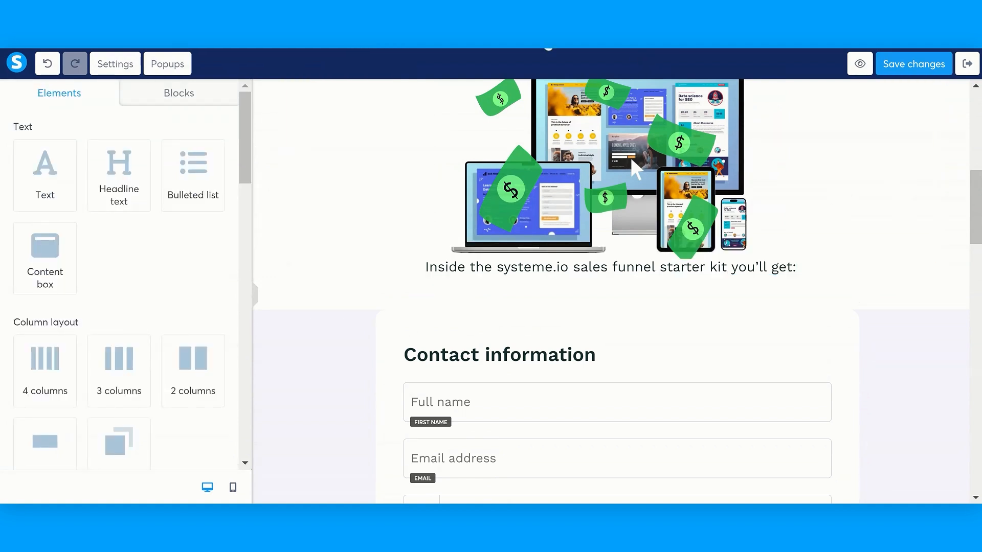
Step: Add a three-column row below that text and paste the starter kit contents into a bulleted list in its middle column
{"action": "left_click_drag", "start_coordinate": [136, 339], "coordinate": [574, 287]}
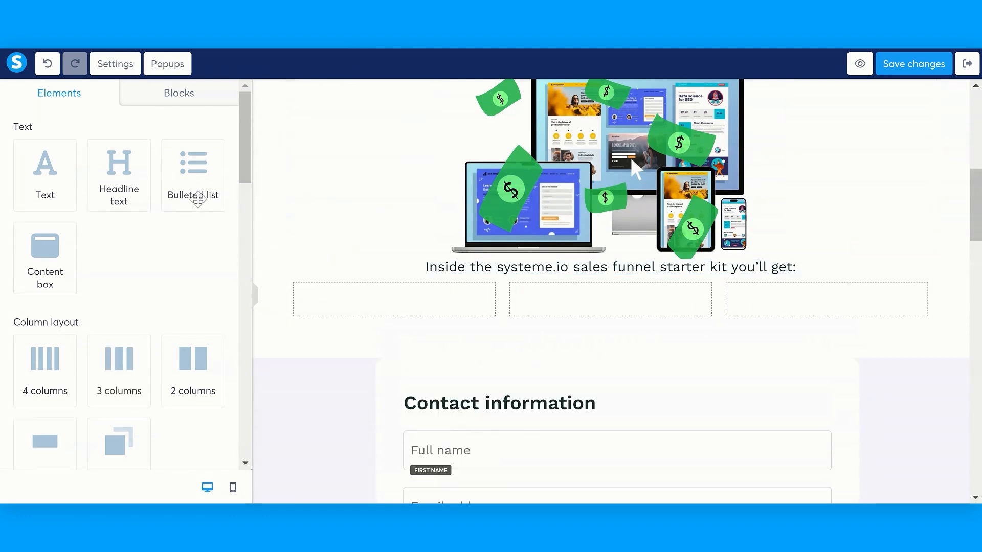
{"action": "left_click_drag", "start_coordinate": [199, 172], "coordinate": [550, 295]}
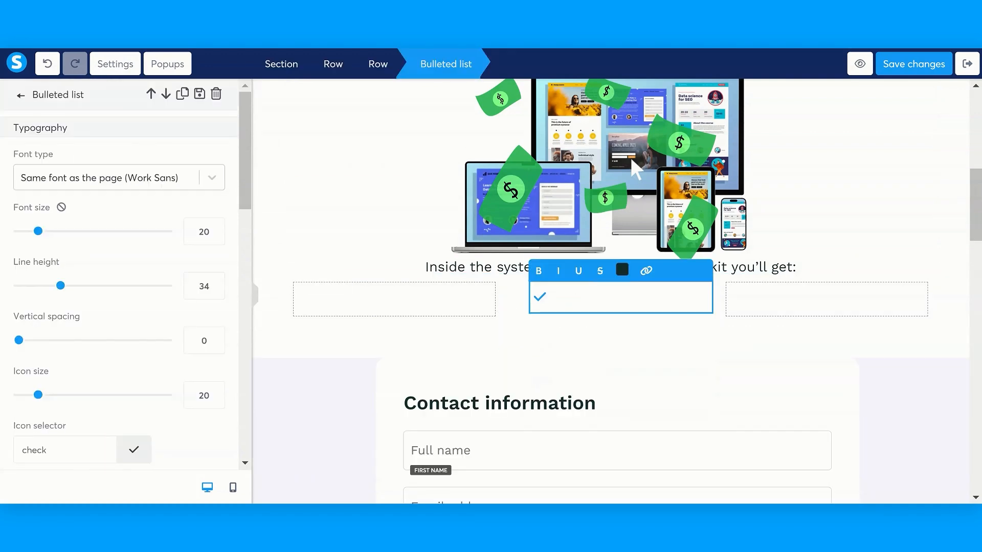
{"action": "key", "text": "ctrl+v"}
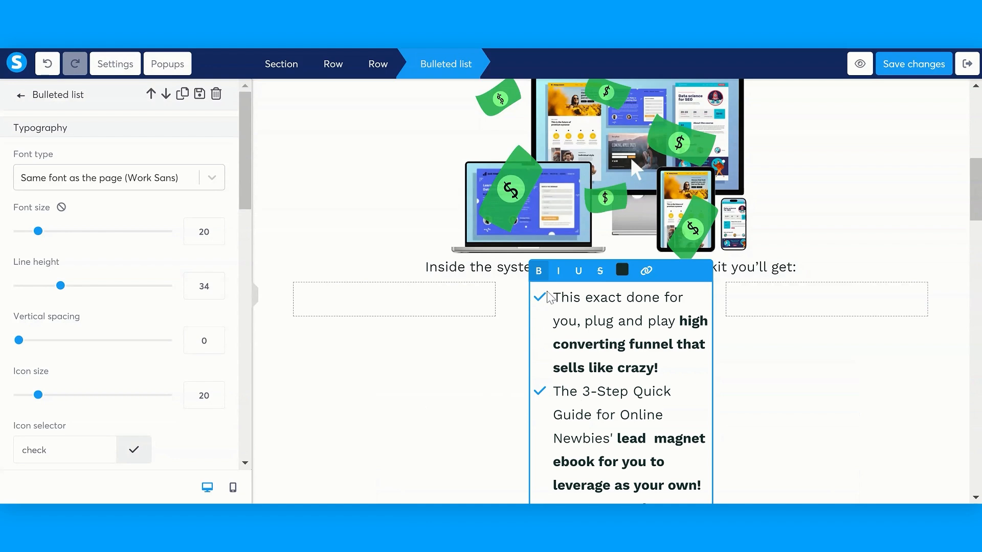
Step: Widen the row's middle column on both sides, narrowing the two empty outer columns equally
{"action": "scroll", "coordinate": [613, 286], "scroll_direction": "down", "scroll_amount": 2}
{"action": "left_click", "coordinate": [772, 419]}
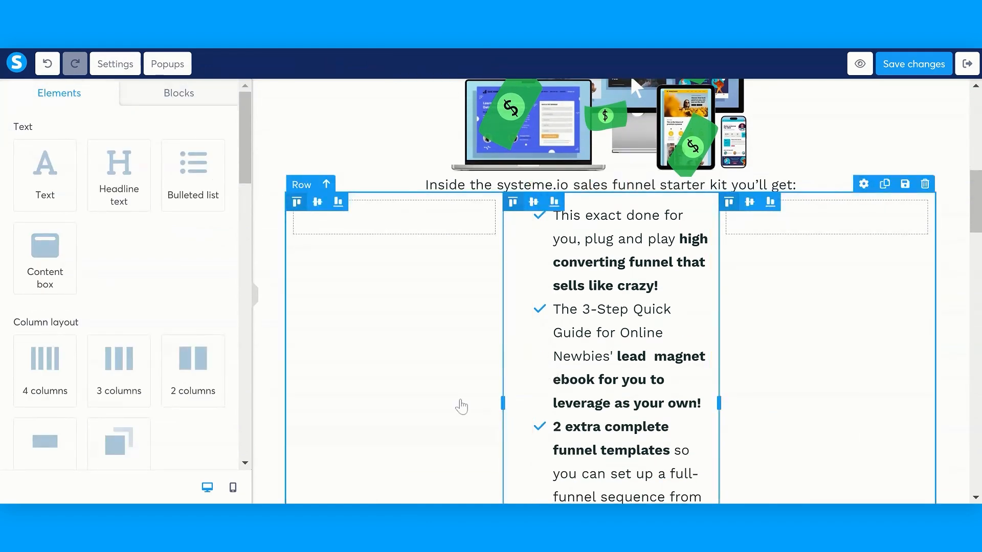
{"action": "left_click_drag", "start_coordinate": [461, 406], "coordinate": [416, 401]}
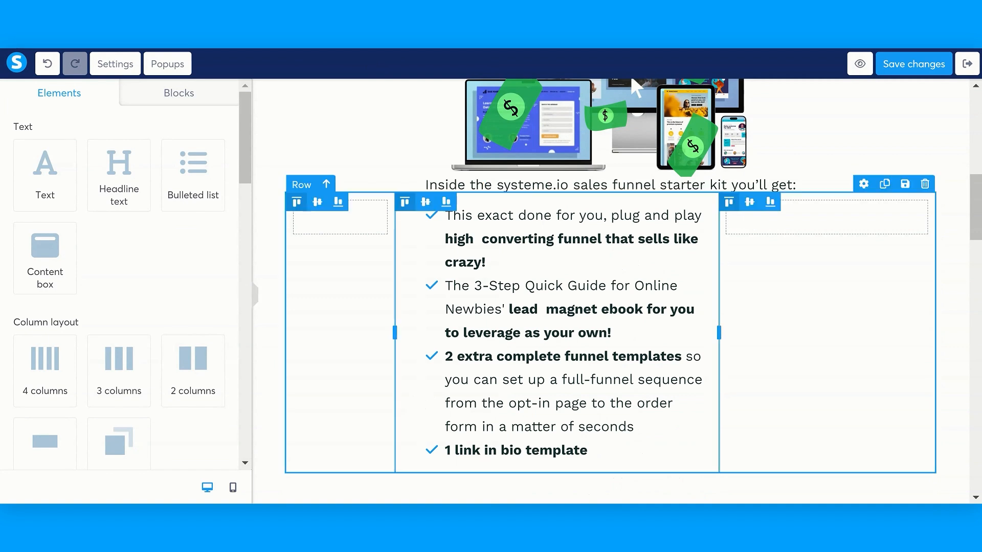
{"action": "left_click_drag", "start_coordinate": [720, 333], "coordinate": [807, 329]}
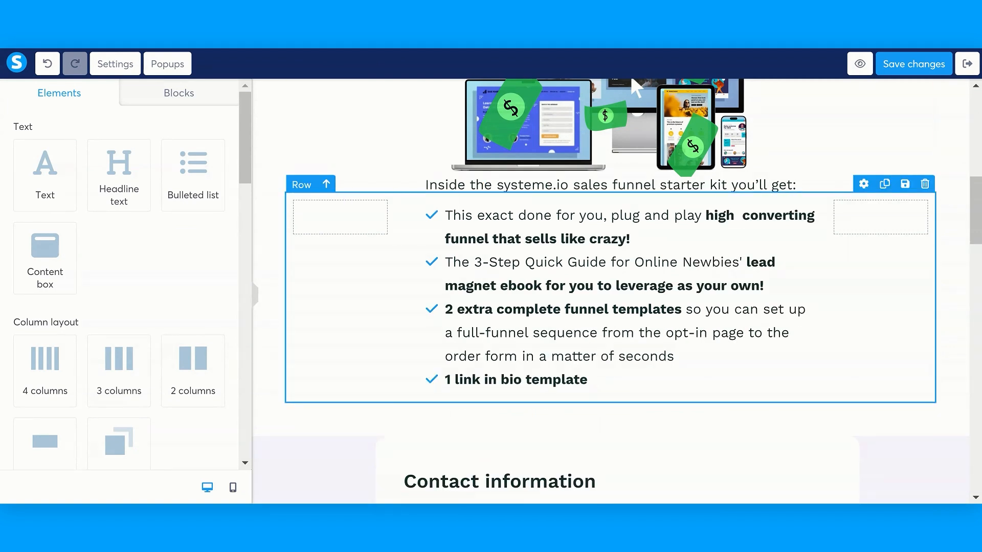
Step: Set the bulleted list to font size 19, line height 28, vertical spacing 4 and icon size 24
{"action": "left_click", "coordinate": [587, 380]}
{"action": "left_click", "coordinate": [216, 236]}
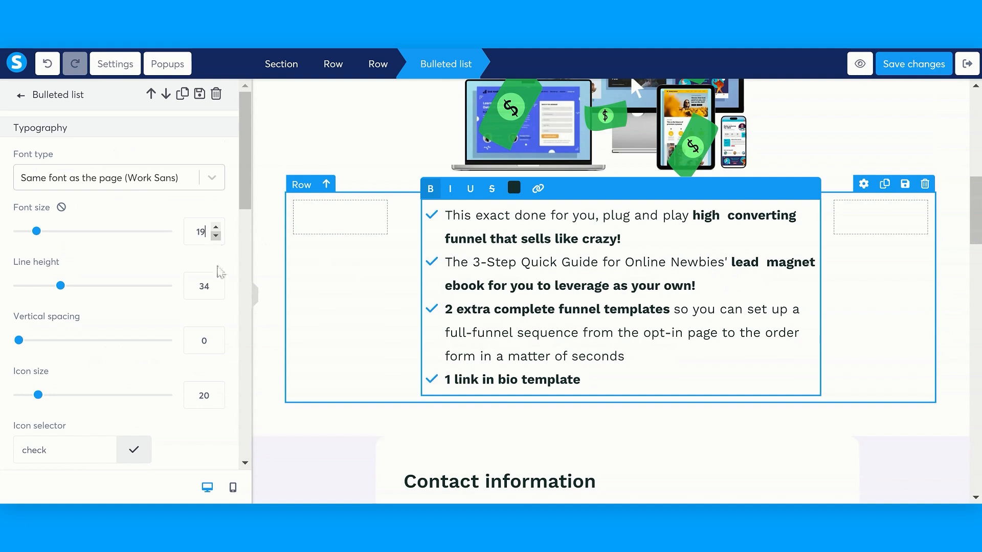
{"action": "left_click", "coordinate": [216, 291]}
{"action": "left_click", "coordinate": [216, 291]}
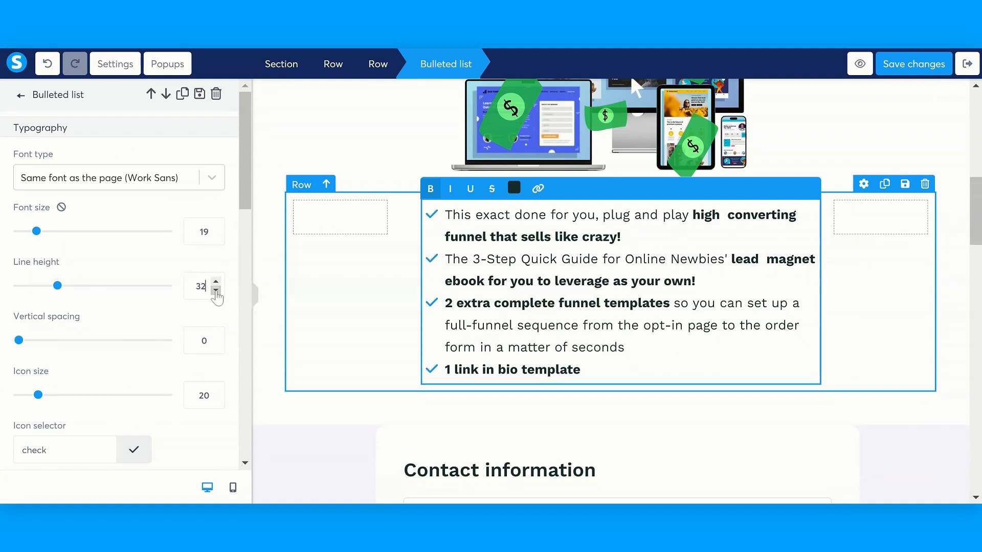
{"action": "left_click", "coordinate": [216, 290]}
{"action": "left_click", "coordinate": [216, 291]}
{"action": "left_click", "coordinate": [216, 290]}
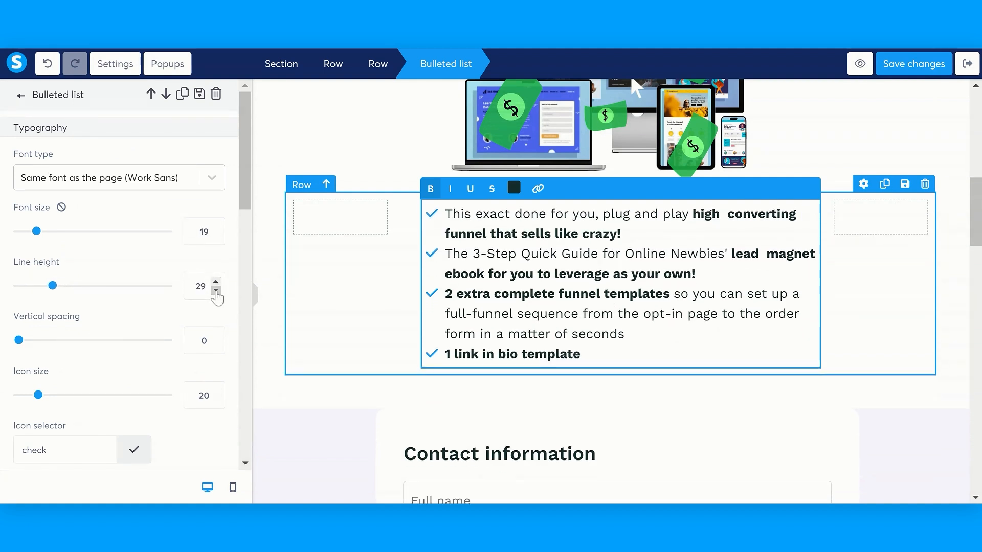
{"action": "left_click", "coordinate": [216, 290]}
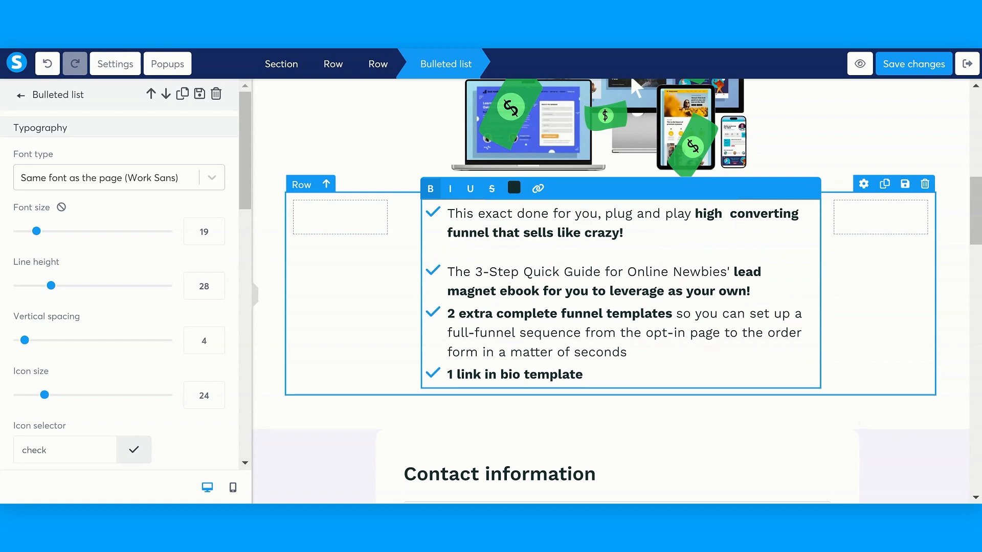
Step: Separate the bulleted list items by adding a blank line after the lead magnet ebook and funnel templates items
{"action": "left_click", "coordinate": [751, 291]}
{"action": "key", "text": "Return"}
{"action": "left_click", "coordinate": [628, 369]}
{"action": "key", "text": "Return"}
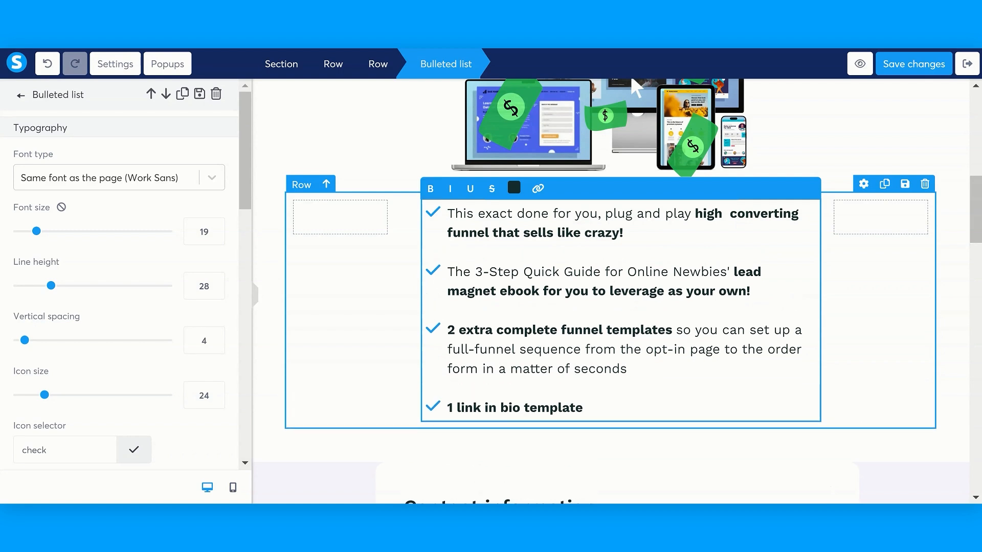
Step: Add an extra blank line after each of the first three bulleted list items to space them further apart
{"action": "left_click", "coordinate": [623, 234]}
{"action": "key", "text": "Return"}
{"action": "left_click", "coordinate": [751, 311]}
{"action": "key", "text": "Return"}
{"action": "key", "text": "BackSpace"}
{"action": "left_click", "coordinate": [627, 407]}
{"action": "key", "text": "Return"}
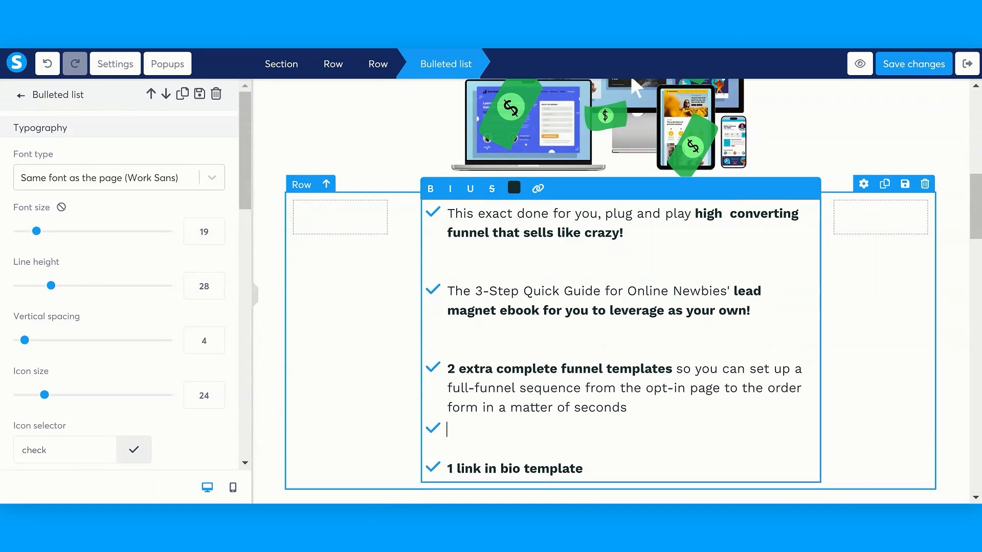
{"action": "key", "text": "BackSpace"}
{"action": "left_click", "coordinate": [358, 276]}
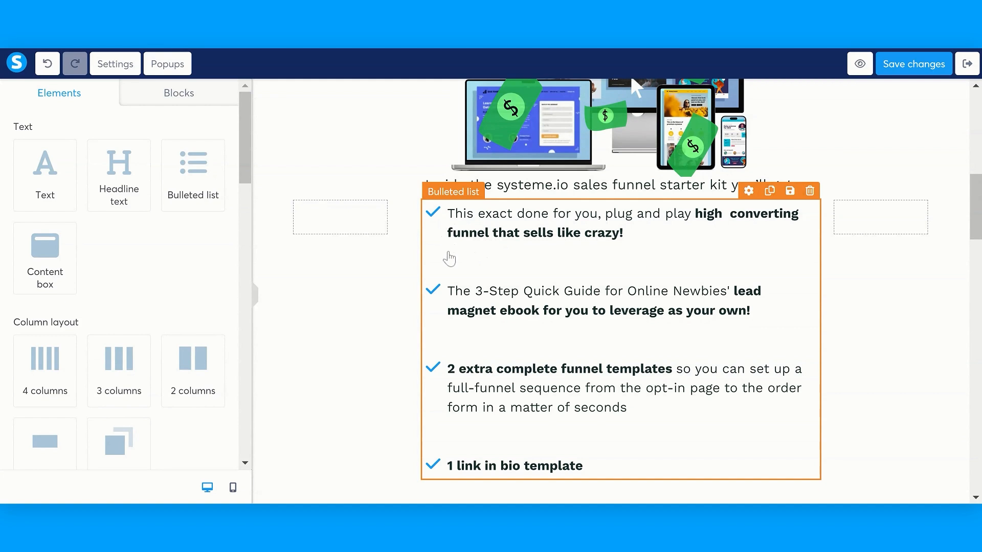
Step: Hide the bulleted list on mobile so that it displays on desktop only
{"action": "left_click", "coordinate": [449, 258]}
{"action": "scroll", "coordinate": [119, 404], "scroll_direction": "down", "scroll_amount": 2}
{"action": "scroll", "coordinate": [115, 406], "scroll_direction": "down", "scroll_amount": 10}
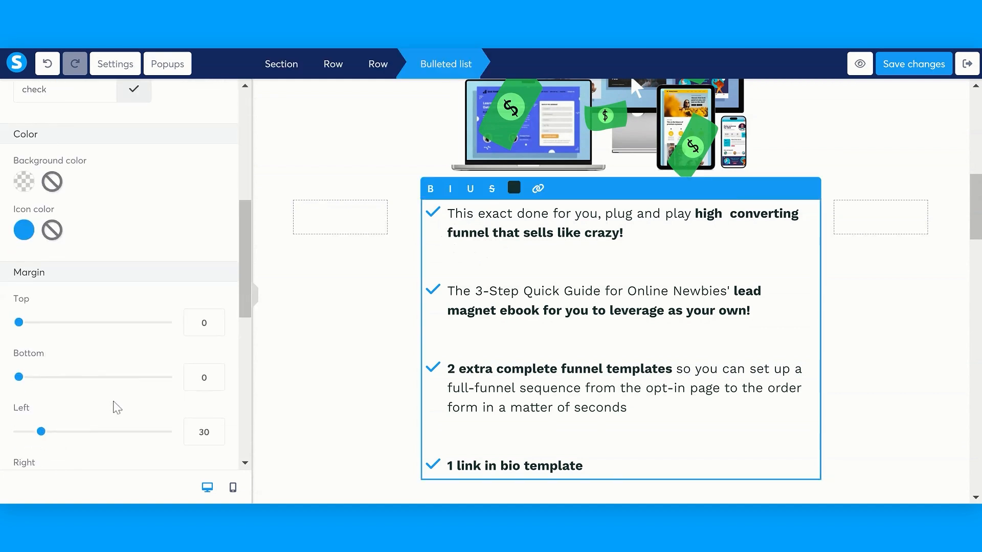
{"action": "scroll", "coordinate": [118, 276], "scroll_direction": "down", "scroll_amount": 3}
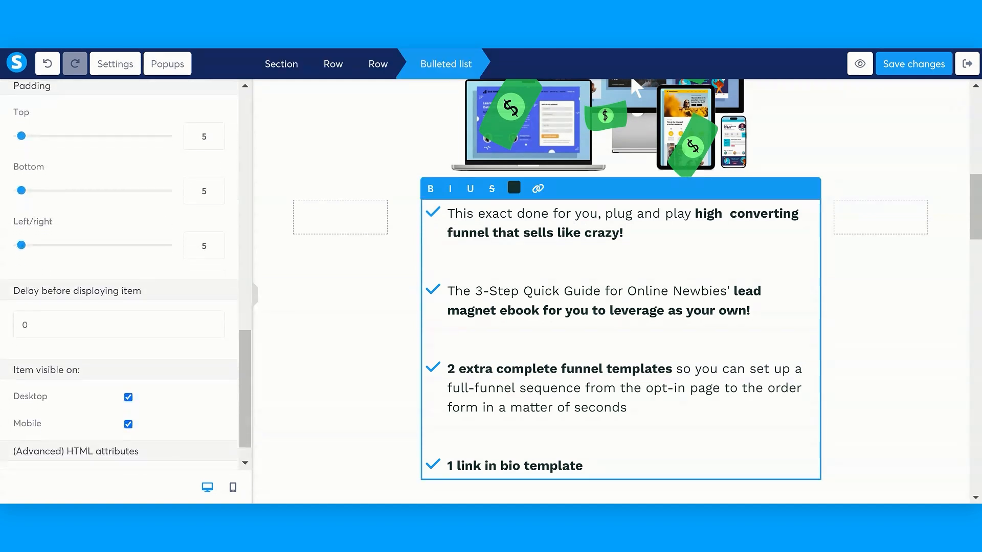
{"action": "left_click", "coordinate": [128, 395]}
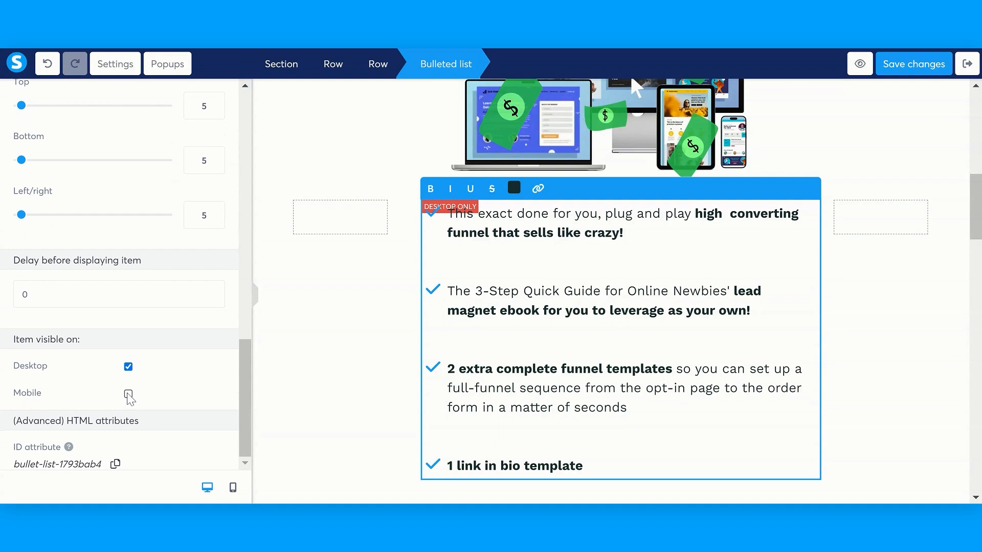
{"action": "scroll", "coordinate": [107, 340], "scroll_direction": "up", "scroll_amount": 10}
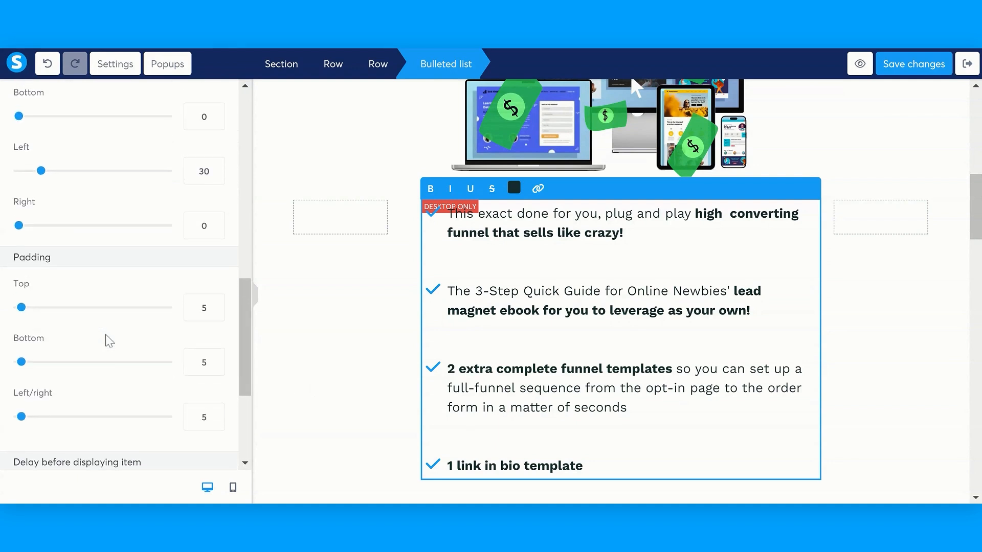
Step: Try a hard shadow on the row that holds the bulleted list
{"action": "left_click", "coordinate": [368, 297]}
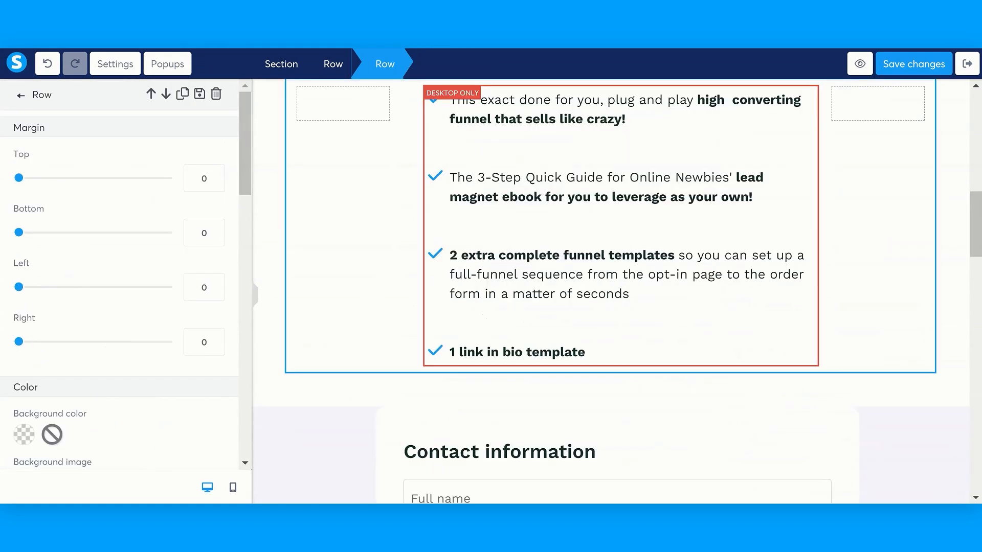
{"action": "scroll", "coordinate": [104, 397], "scroll_direction": "down", "scroll_amount": 4}
{"action": "scroll", "coordinate": [106, 398], "scroll_direction": "down", "scroll_amount": 6}
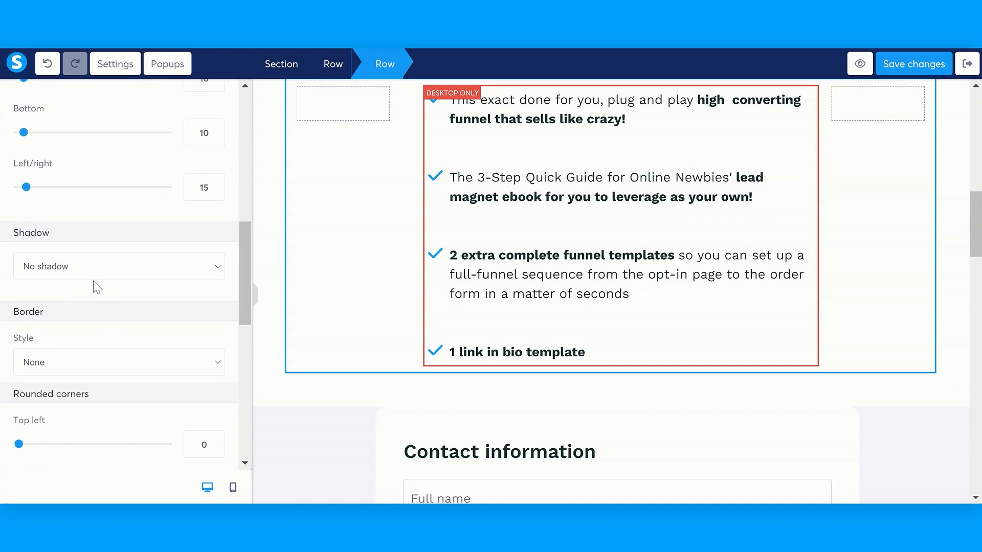
{"action": "left_click", "coordinate": [82, 300]}
{"action": "left_click", "coordinate": [91, 286]}
{"action": "left_click", "coordinate": [87, 323]}
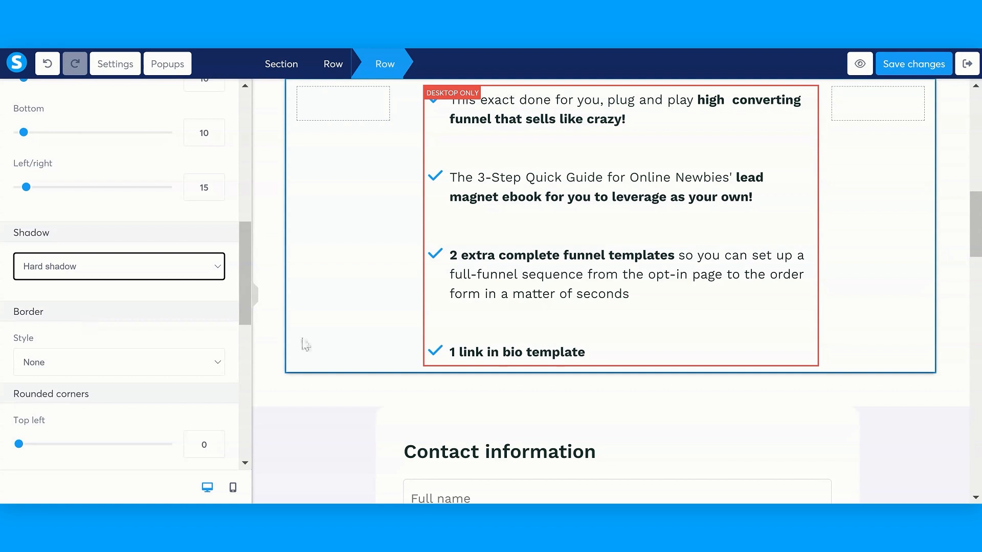
{"action": "left_click", "coordinate": [138, 282]}
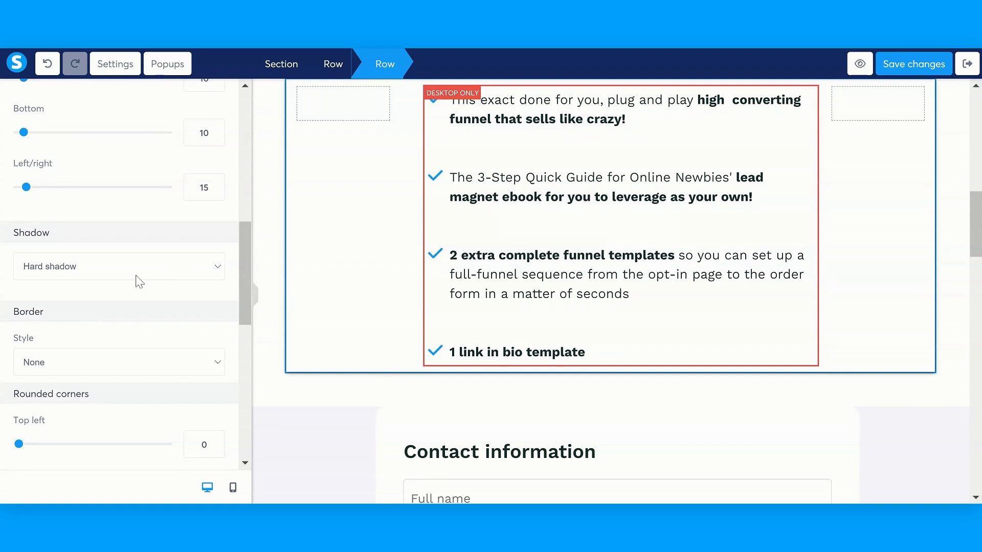
{"action": "left_click", "coordinate": [118, 291]}
{"action": "left_click", "coordinate": [341, 295]}
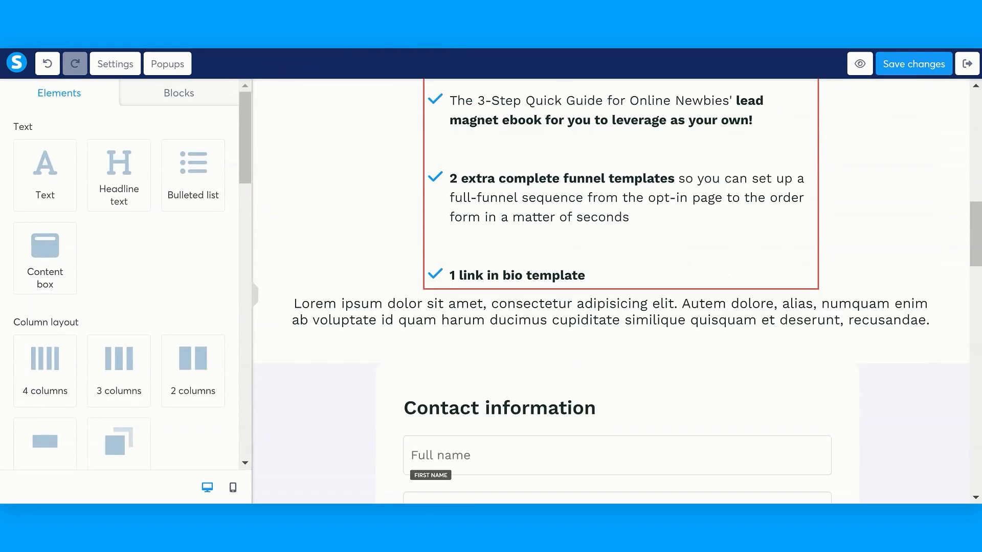
Step: Replace the placeholder below the list with "You can customize the Sales Funnel Starter Kit, rebrand it sell it as your own, and pocket 100% of the profits!"
{"action": "left_click", "coordinate": [544, 312]}
{"action": "key", "text": "ctrl+a"}
{"action": "type", "text": "You can customize the Sales Funnel Starter Kit, rebrand it sell it as your own, and pocket 100% of the profits!"}
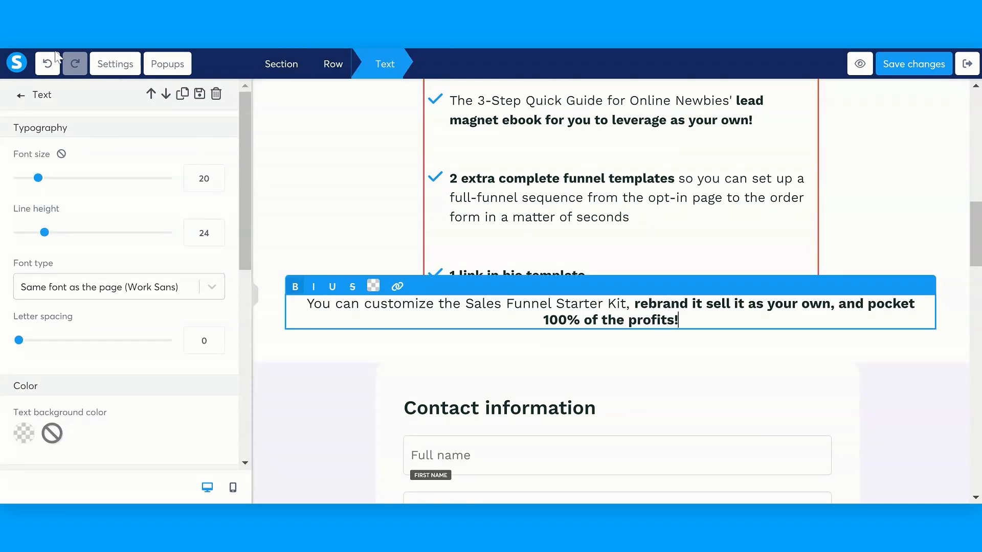
Step: Add below it the text "Should you not be 100% satisfied with your purchase, send us an email within 30 days to receive a full refund"
{"action": "key", "text": "Return"}
{"action": "type", "text": "Should you not be 100% satisfied with your purchase, send us an email within 30 days to receive a full refund"}
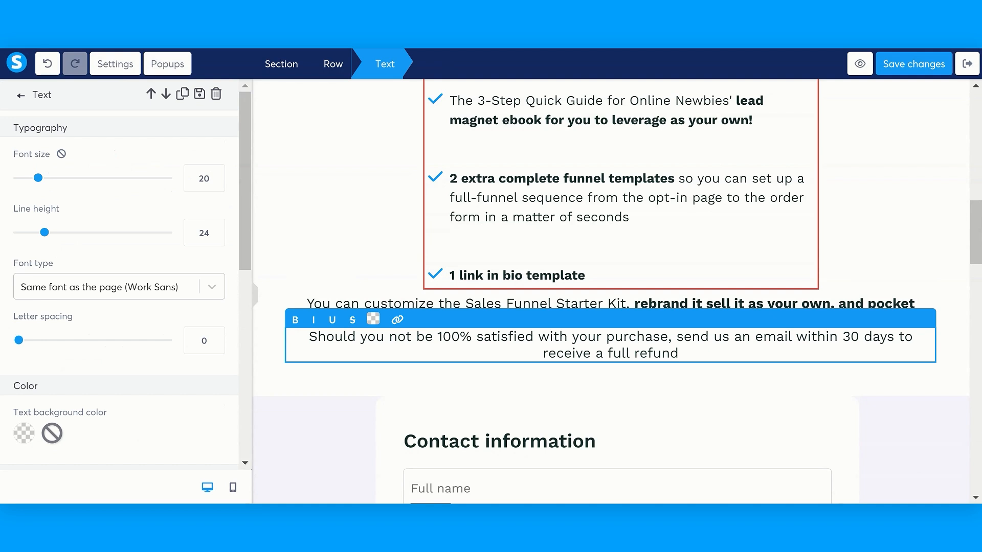
{"action": "left_click", "coordinate": [556, 307]}
{"action": "left_click", "coordinate": [582, 309]}
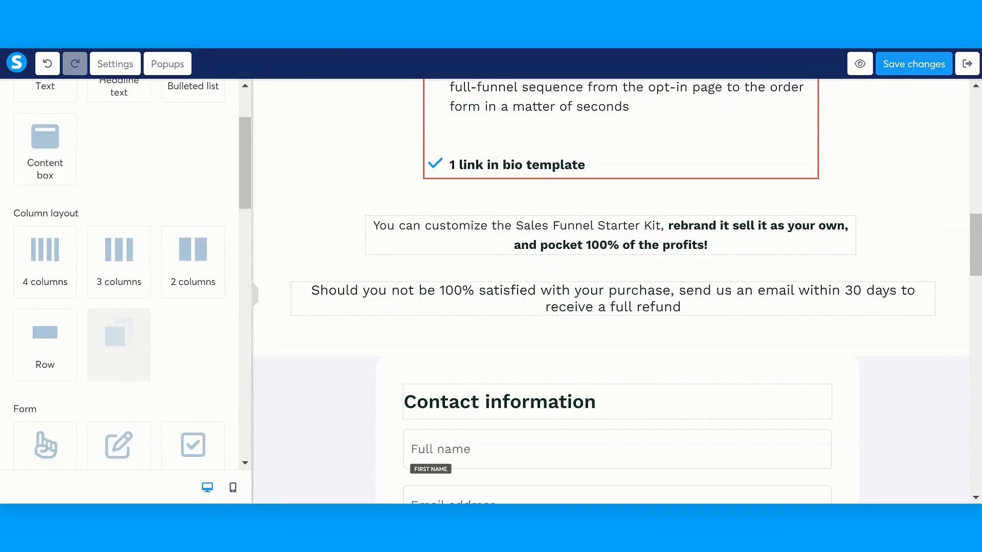
Step: Add a section between the refund text and the contact form and set its background color to light blue EDF9FD
{"action": "left_click_drag", "start_coordinate": [119, 344], "coordinate": [365, 342]}
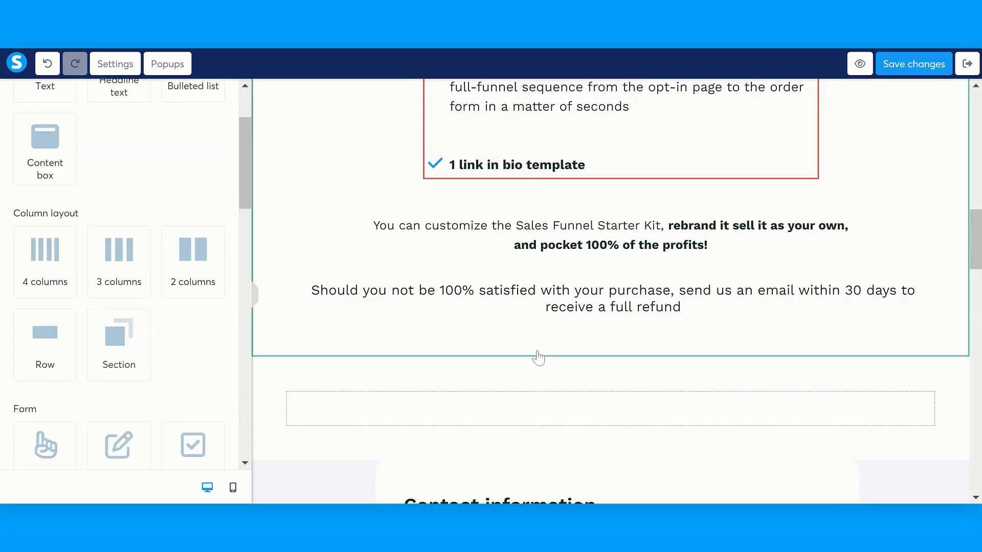
{"action": "left_click", "coordinate": [532, 379]}
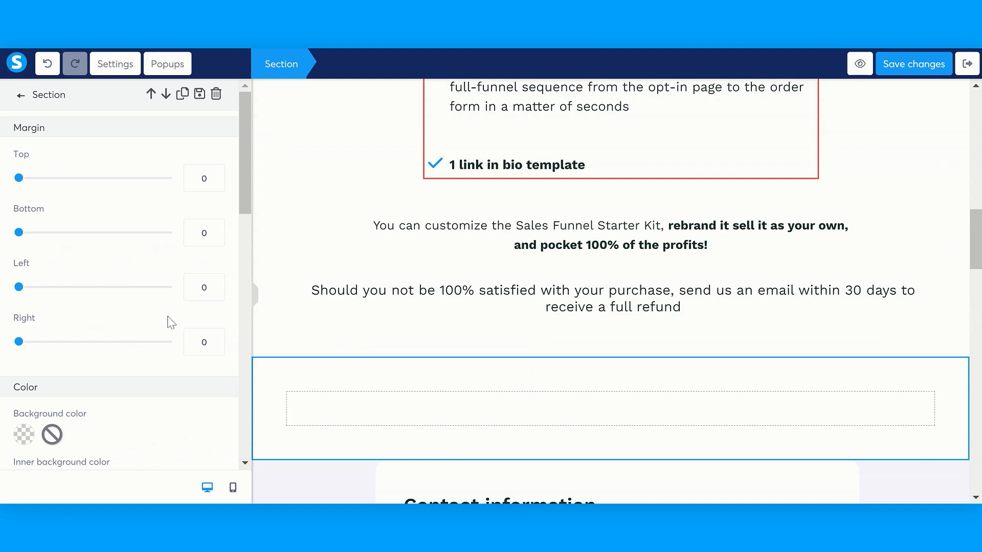
{"action": "scroll", "coordinate": [72, 352], "scroll_direction": "down", "scroll_amount": 3}
{"action": "left_click", "coordinate": [25, 307]}
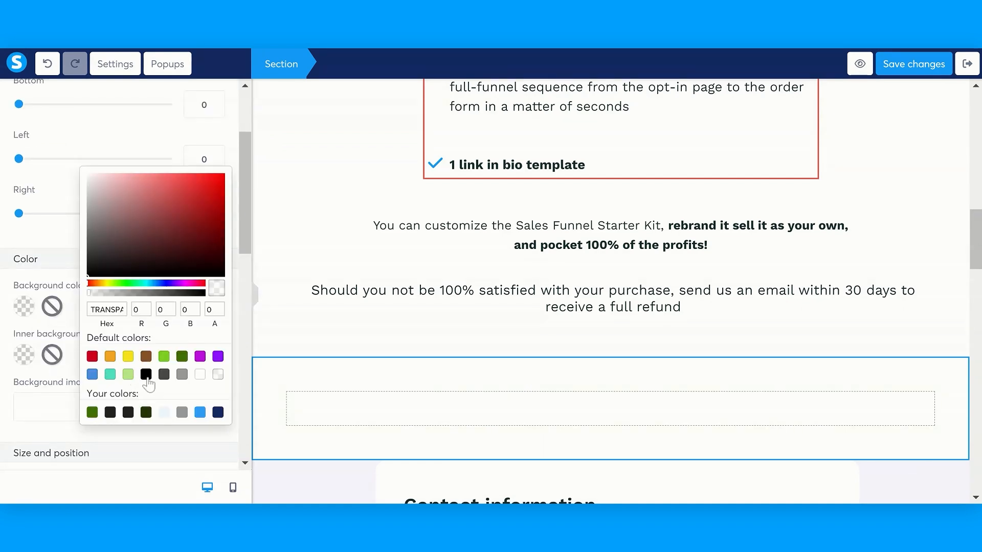
{"action": "left_click", "coordinate": [163, 413]}
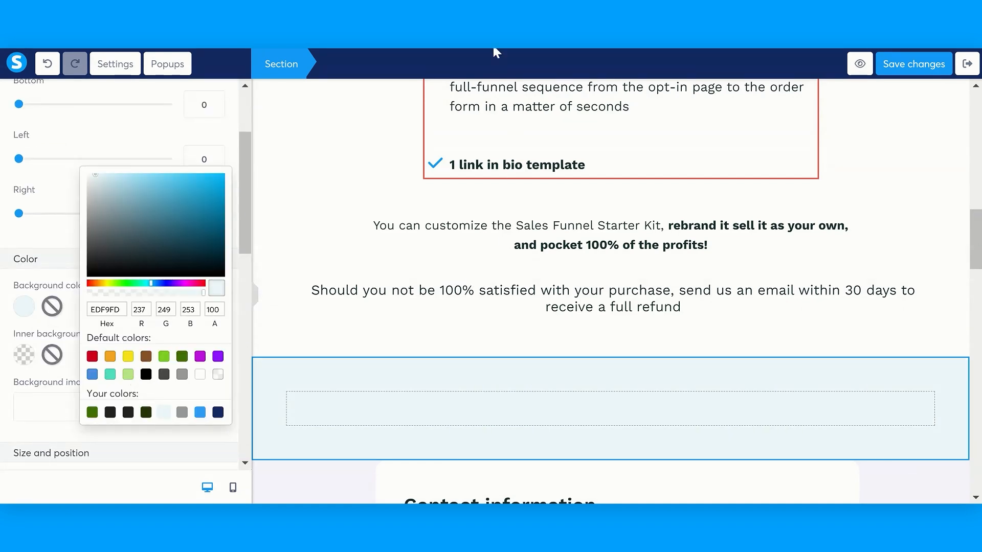
{"action": "left_click", "coordinate": [493, 50]}
Step: Place a two-column row in the light blue section, holding the Groupe26612x.png image and the bold text "30 day satisfaction guarantee"
{"action": "scroll", "coordinate": [123, 331], "scroll_direction": "down", "scroll_amount": 2}
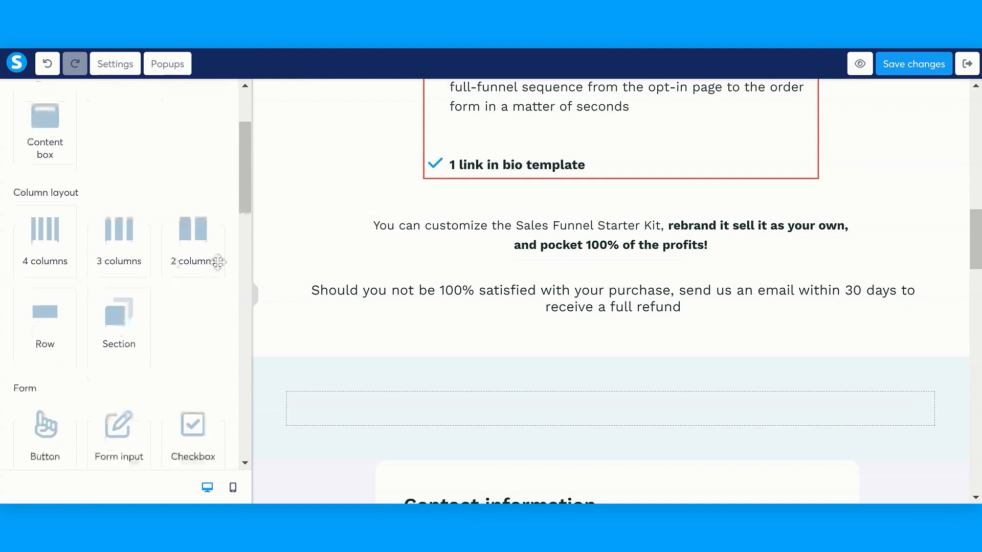
{"action": "left_click_drag", "start_coordinate": [205, 245], "coordinate": [487, 405]}
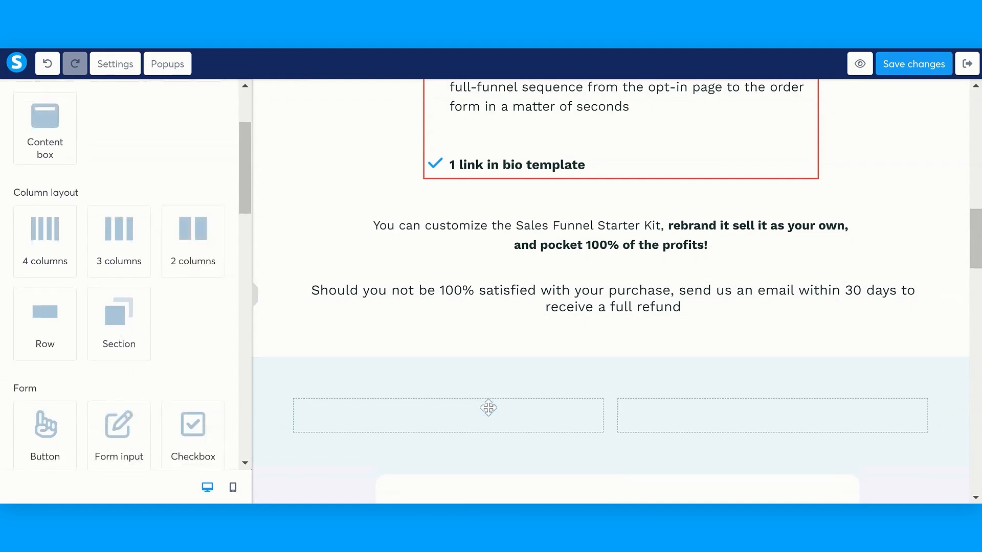
{"action": "scroll", "coordinate": [486, 405], "scroll_direction": "down", "scroll_amount": 3}
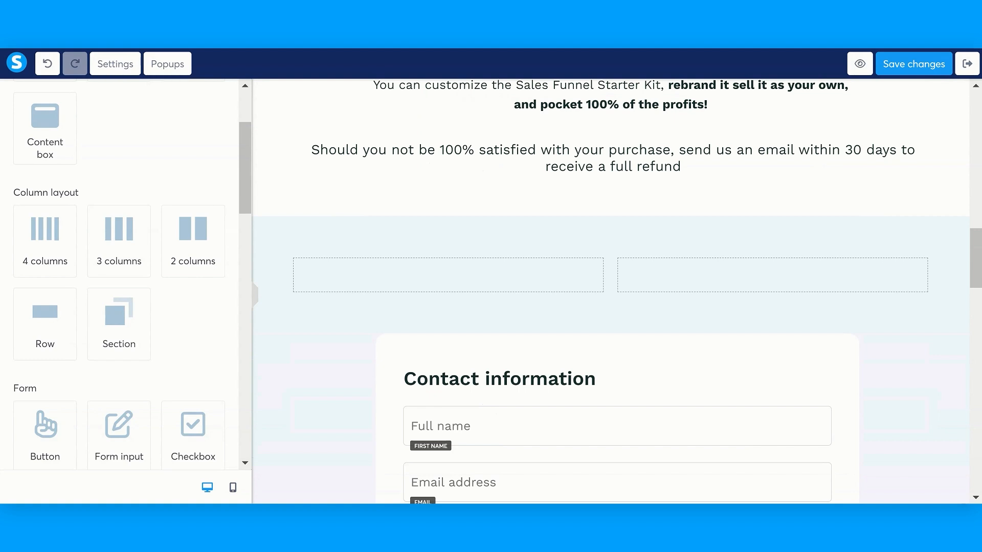
{"action": "scroll", "coordinate": [192, 262], "scroll_direction": "down", "scroll_amount": 6}
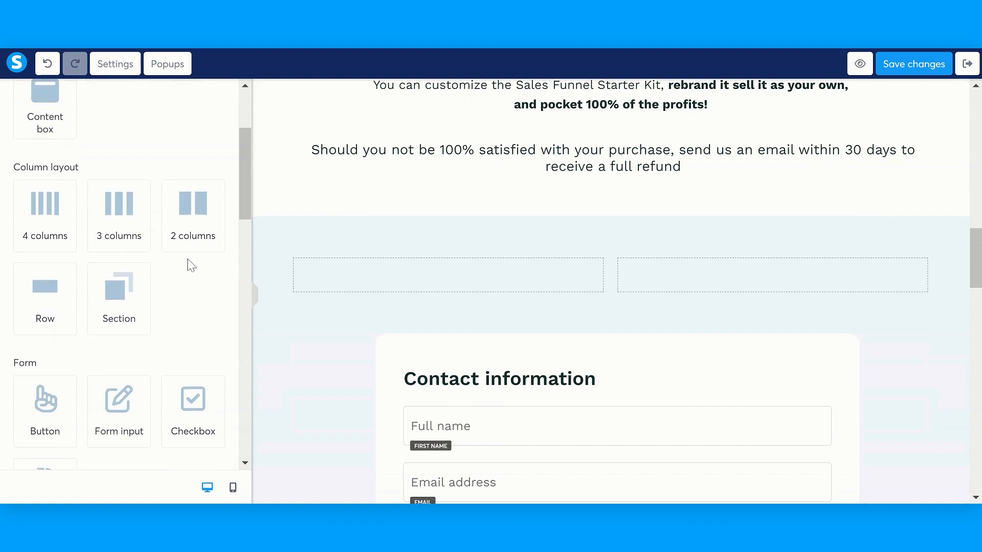
{"action": "scroll", "coordinate": [191, 265], "scroll_direction": "down", "scroll_amount": 5}
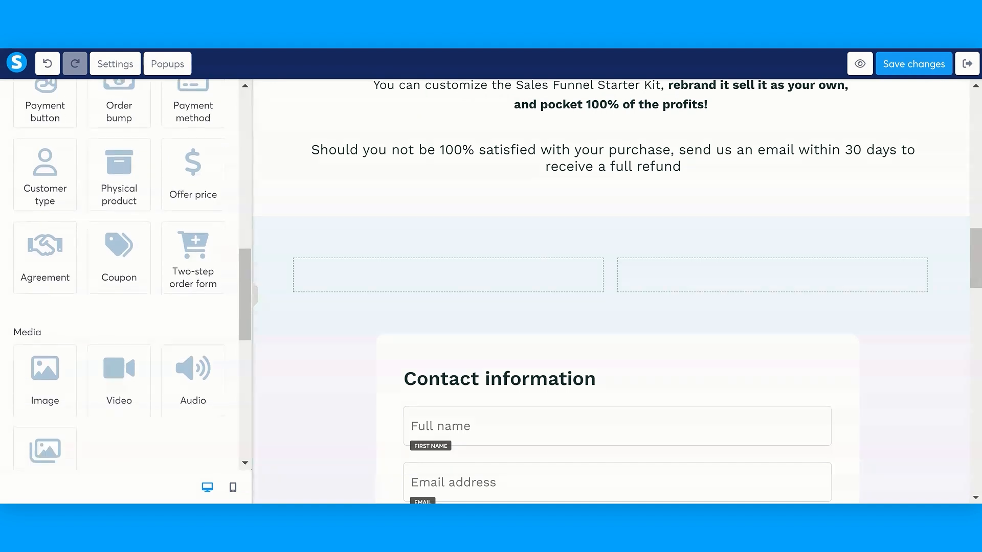
{"action": "left_click_drag", "start_coordinate": [51, 383], "coordinate": [404, 268]}
{"action": "left_click_drag", "start_coordinate": [53, 187], "coordinate": [665, 276]}
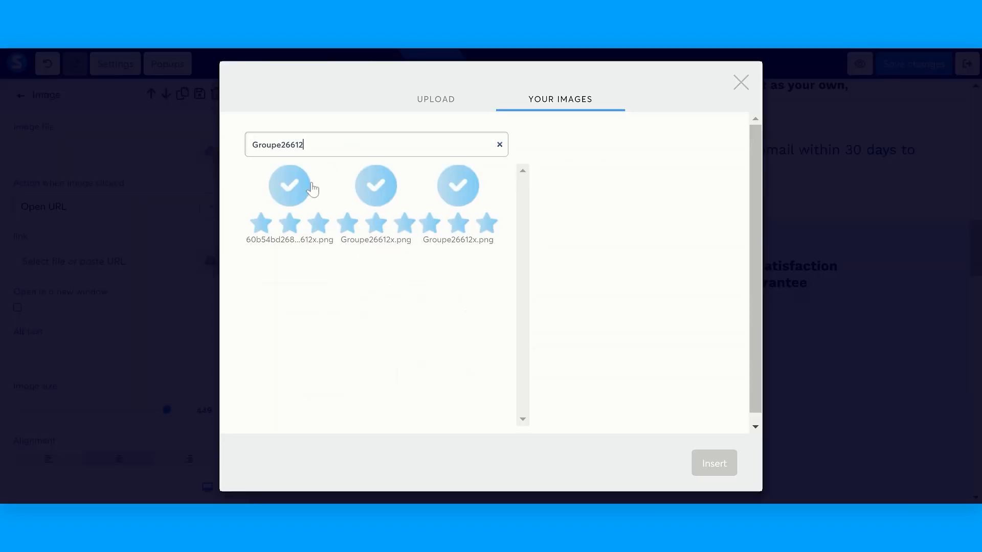
{"action": "left_click", "coordinate": [290, 186]}
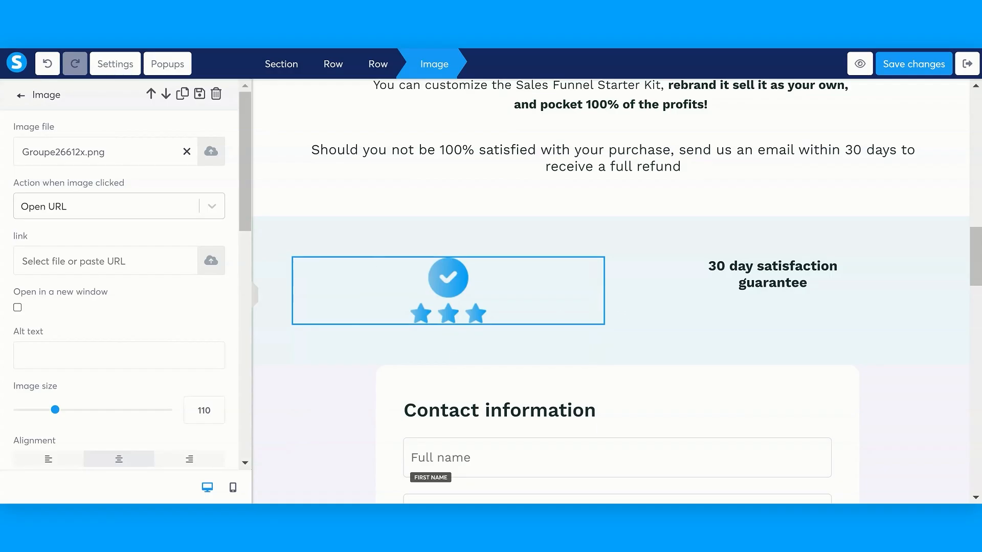
Step: Left-align the "30 day satisfaction guarantee" text in its column
{"action": "left_click", "coordinate": [772, 275]}
{"action": "scroll", "coordinate": [234, 305], "scroll_direction": "down", "scroll_amount": 5}
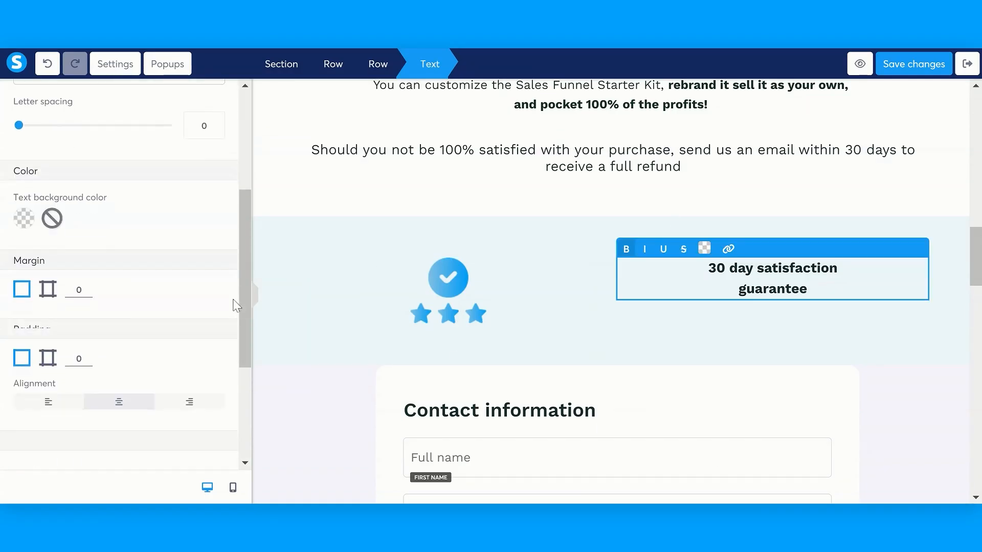
{"action": "left_click", "coordinate": [48, 401]}
Step: Set the size of the checkmark and stars image to 65 and align it right, next to the guarantee text
{"action": "left_click", "coordinate": [440, 290]}
{"action": "scroll", "coordinate": [90, 289], "scroll_direction": "down", "scroll_amount": 2}
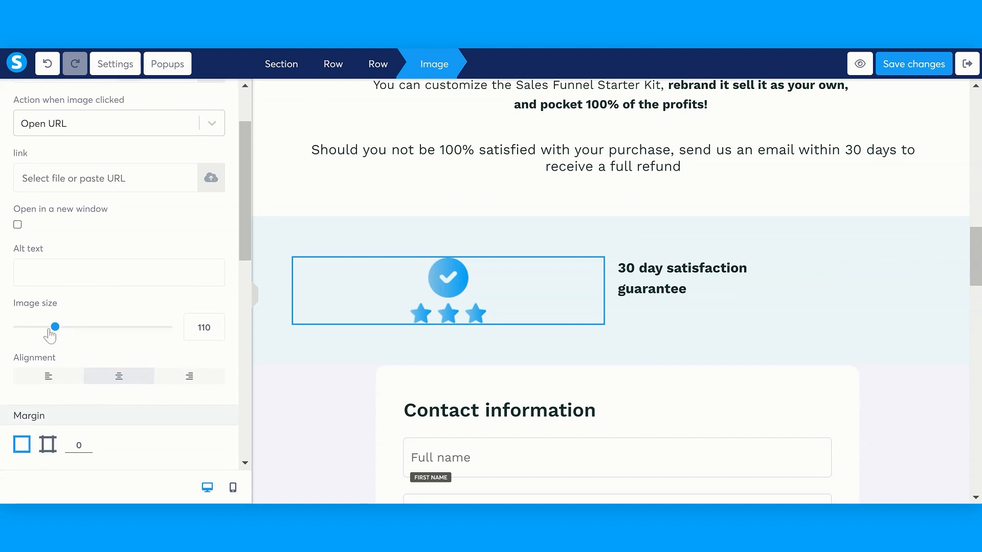
{"action": "left_click_drag", "start_coordinate": [53, 327], "coordinate": [42, 328]}
{"action": "left_click", "coordinate": [216, 333]}
{"action": "left_click", "coordinate": [216, 333]}
{"action": "left_click", "coordinate": [216, 332]}
{"action": "left_click", "coordinate": [216, 332]}
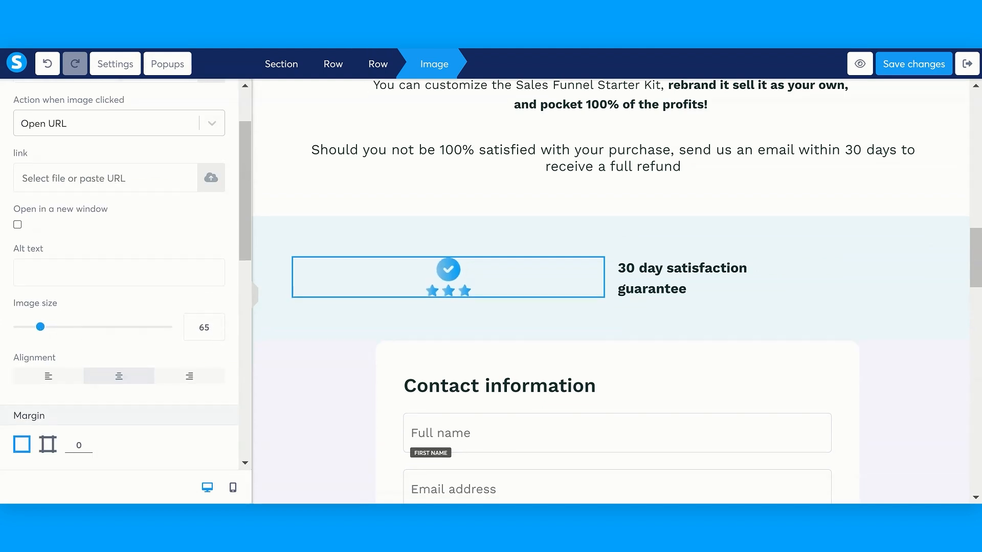
{"action": "left_click", "coordinate": [190, 377]}
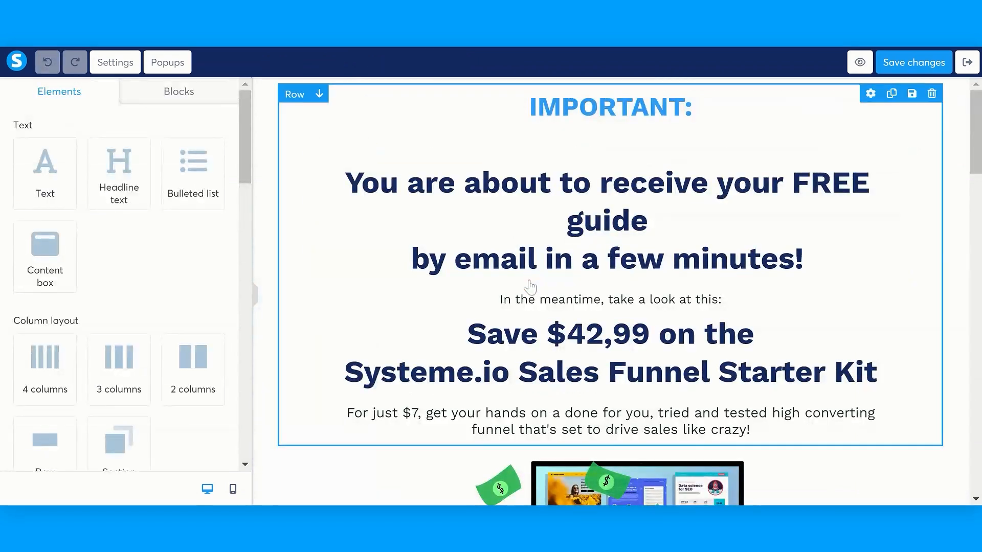
Step: Review the page on desktop down to the bulleted list, and check the mobile version through the order form and order bump
{"action": "scroll", "coordinate": [527, 286], "scroll_direction": "down", "scroll_amount": 5}
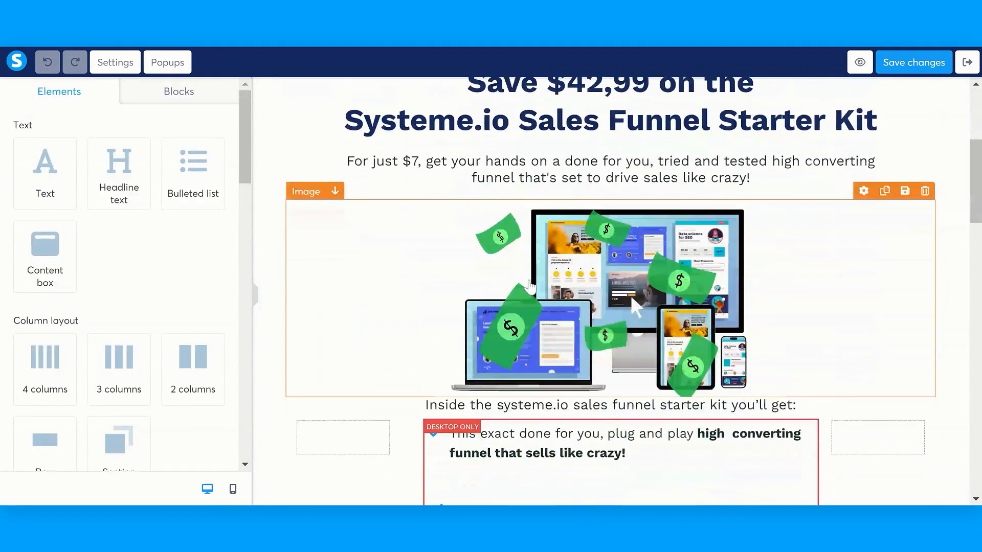
{"action": "scroll", "coordinate": [531, 287], "scroll_direction": "down", "scroll_amount": 3}
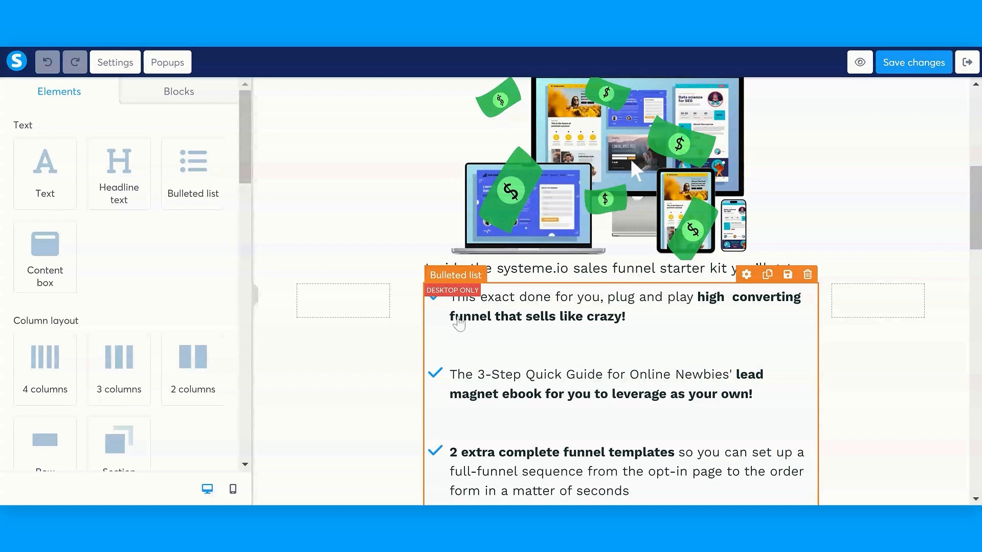
{"action": "scroll", "coordinate": [505, 346], "scroll_direction": "down", "scroll_amount": 2}
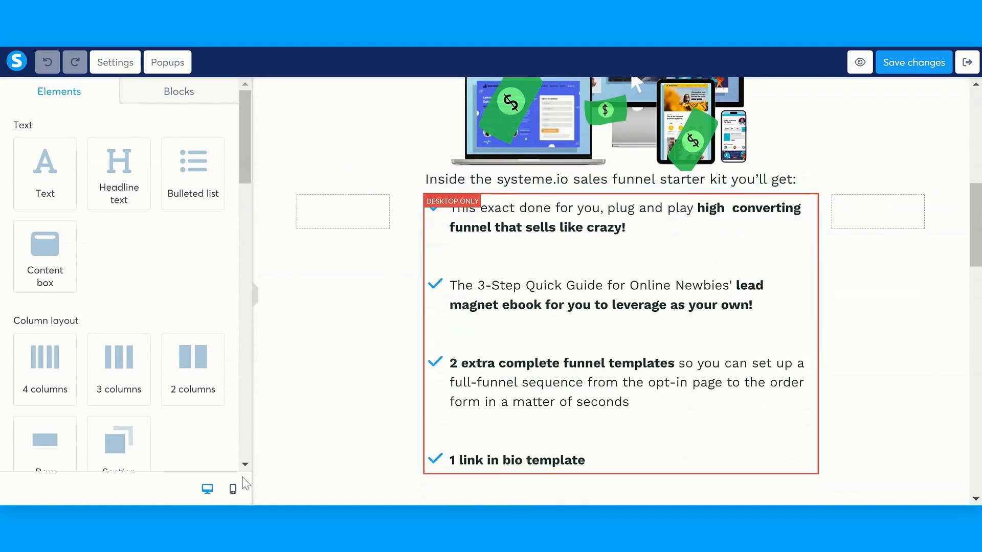
{"action": "left_click", "coordinate": [233, 489]}
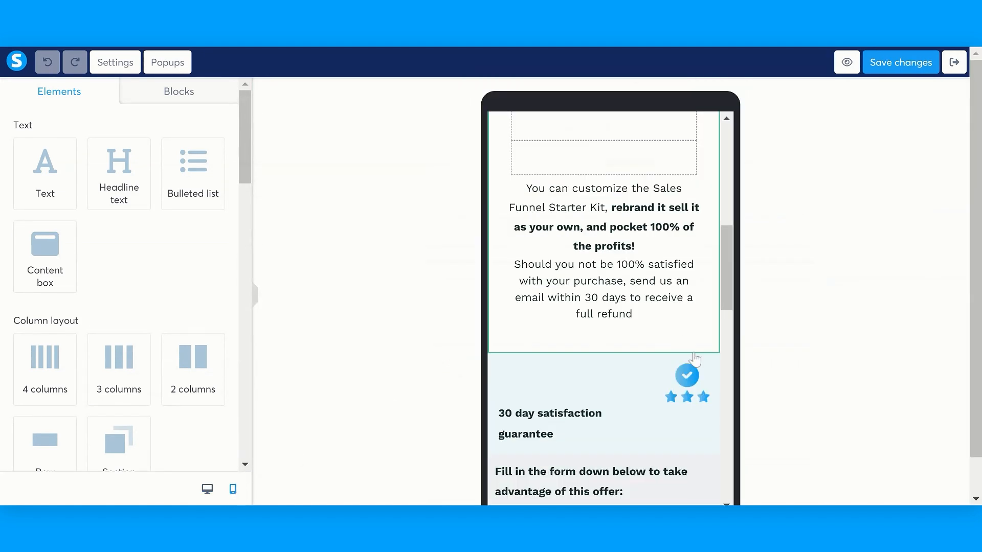
{"action": "scroll", "coordinate": [694, 359], "scroll_direction": "down", "scroll_amount": 3}
{"action": "scroll", "coordinate": [695, 360], "scroll_direction": "down", "scroll_amount": 10}
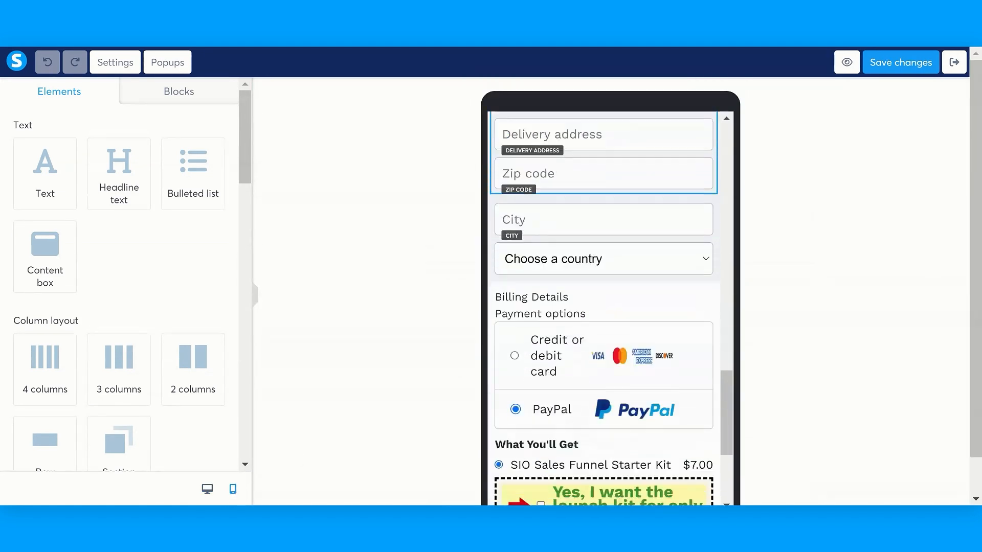
{"action": "scroll", "coordinate": [558, 440], "scroll_direction": "down", "scroll_amount": 3}
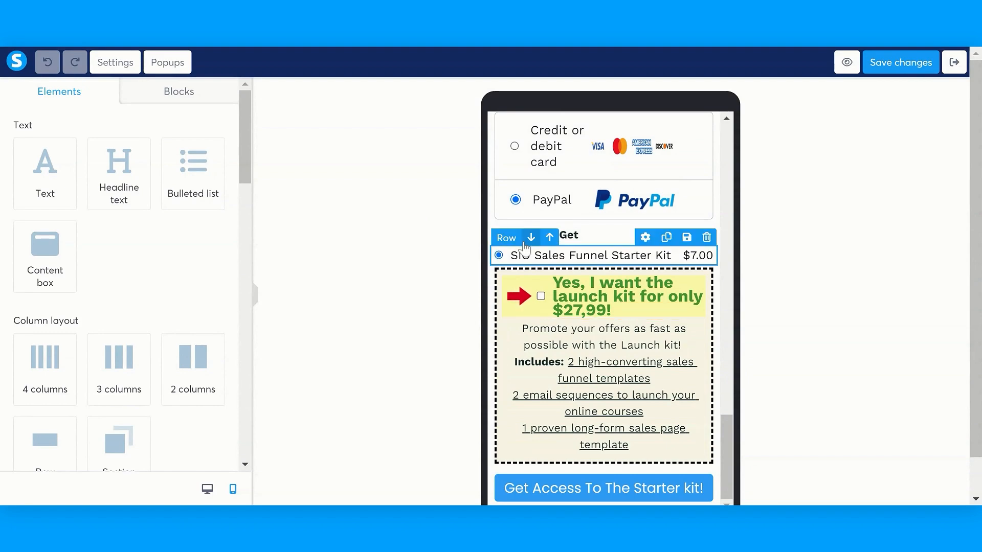
Step: Try making the desktop-only bulleted list visible on mobile too, and check how it looks in the mobile version
{"action": "scroll", "coordinate": [557, 440], "scroll_direction": "up", "scroll_amount": 1}
{"action": "scroll", "coordinate": [557, 440], "scroll_direction": "down", "scroll_amount": 1}
{"action": "scroll", "coordinate": [614, 373], "scroll_direction": "up", "scroll_amount": 18}
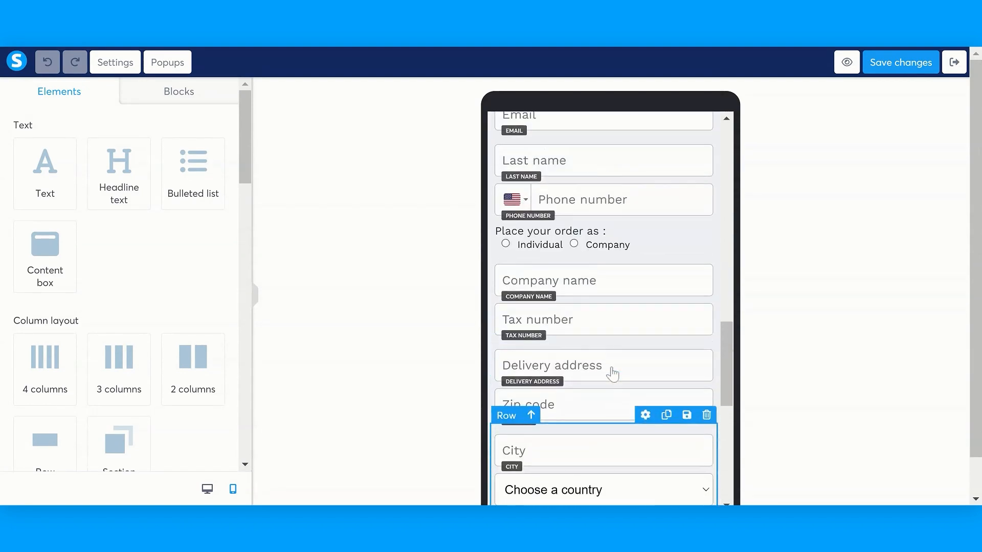
{"action": "scroll", "coordinate": [596, 347], "scroll_direction": "up", "scroll_amount": 8}
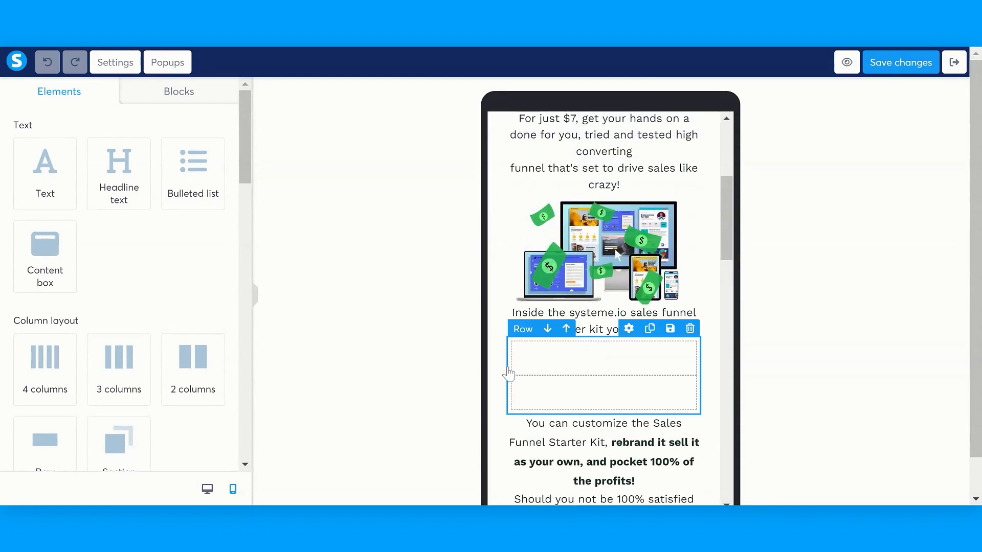
{"action": "left_click", "coordinate": [207, 489]}
{"action": "scroll", "coordinate": [581, 274], "scroll_direction": "down", "scroll_amount": 5}
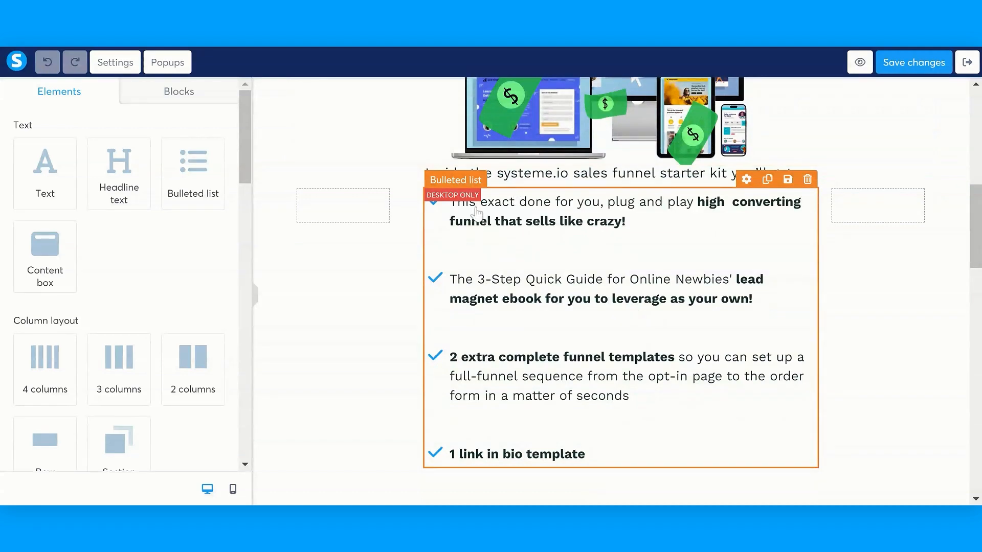
{"action": "left_click", "coordinate": [456, 203]}
{"action": "scroll", "coordinate": [154, 355], "scroll_direction": "down", "scroll_amount": 12}
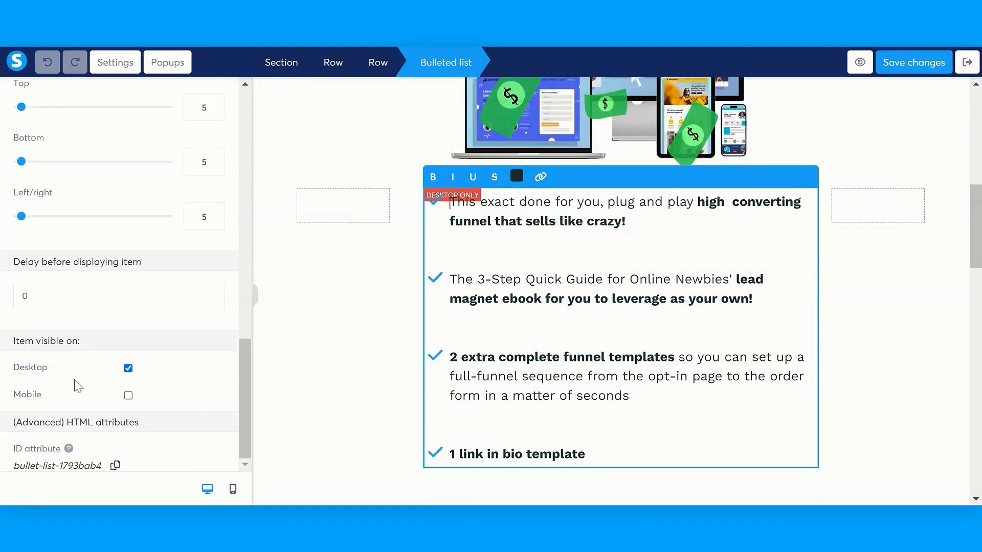
{"action": "left_click", "coordinate": [128, 396]}
{"action": "left_click", "coordinate": [233, 489]}
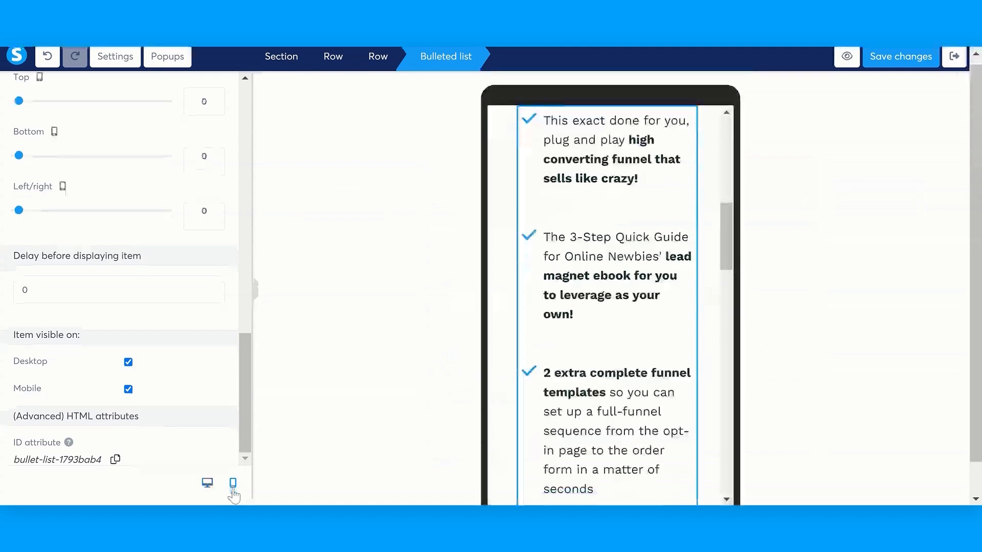
{"action": "scroll", "coordinate": [617, 138], "scroll_direction": "down", "scroll_amount": 6}
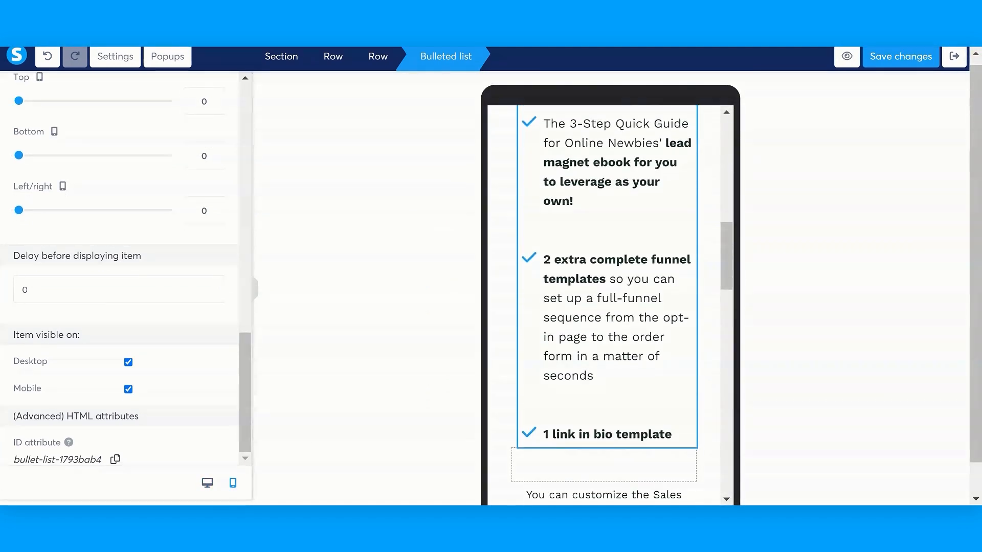
{"action": "scroll", "coordinate": [617, 137], "scroll_direction": "up", "scroll_amount": 4}
{"action": "scroll", "coordinate": [622, 304], "scroll_direction": "down", "scroll_amount": 3}
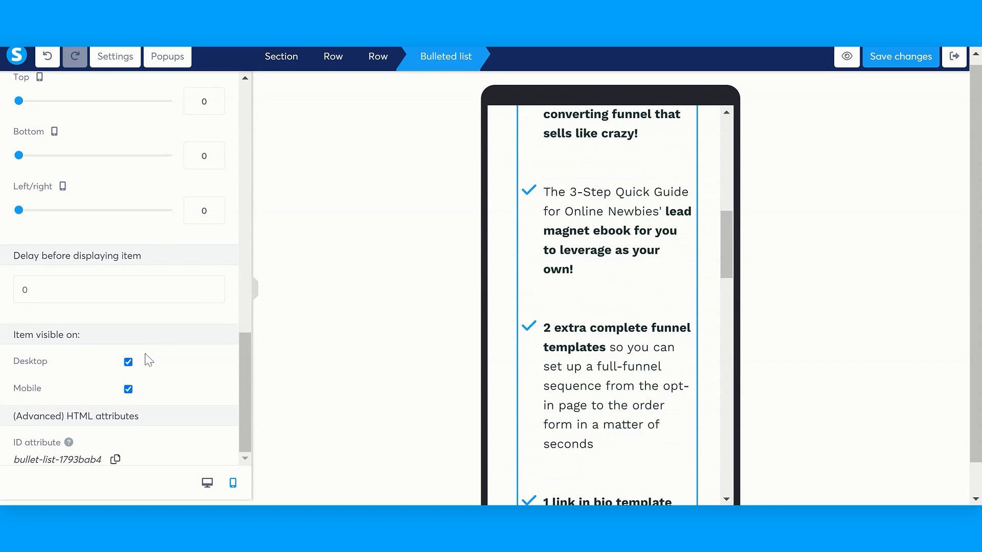
Step: Turn off the original bulleted list's mobile visibility again and return to the desktop version
{"action": "left_click", "coordinate": [128, 390]}
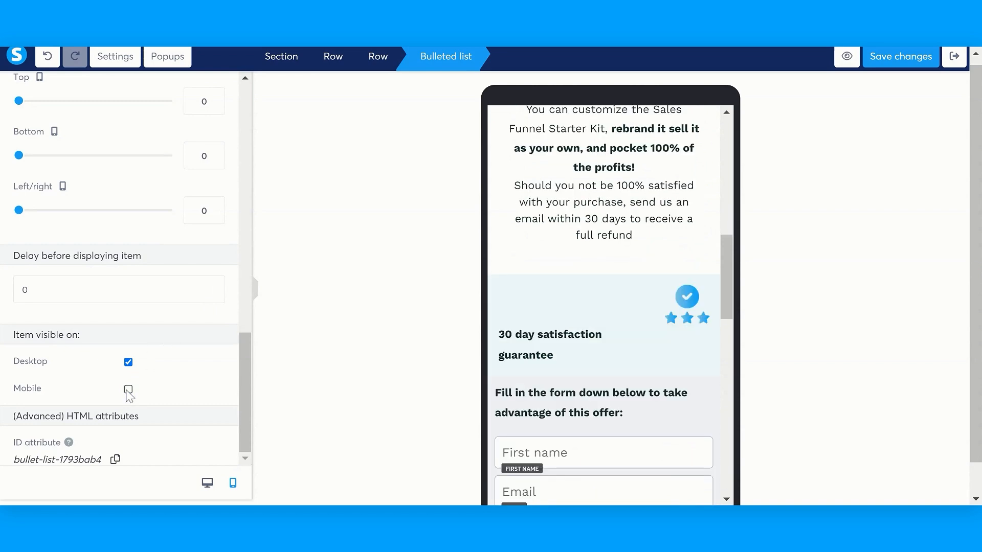
{"action": "left_click", "coordinate": [208, 482]}
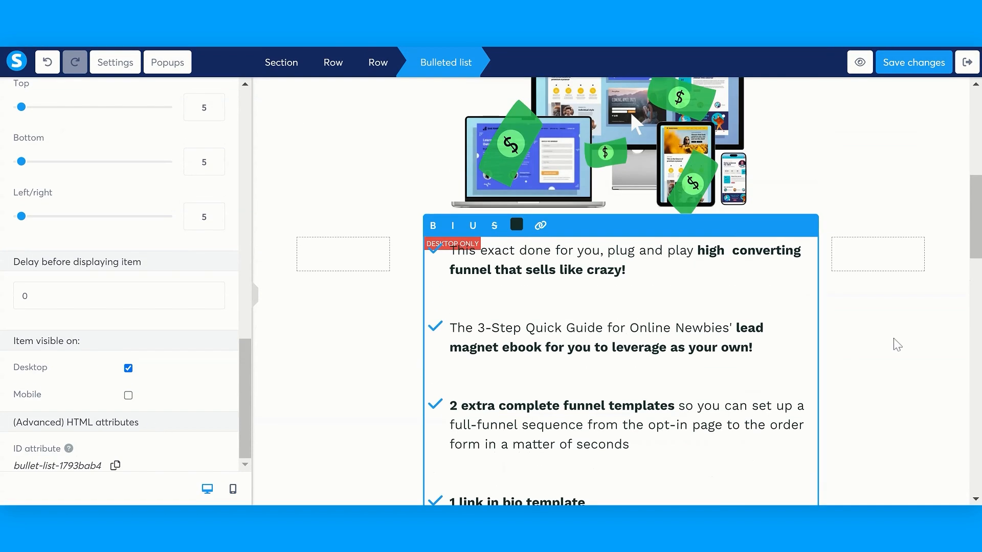
{"action": "left_click", "coordinate": [896, 361]}
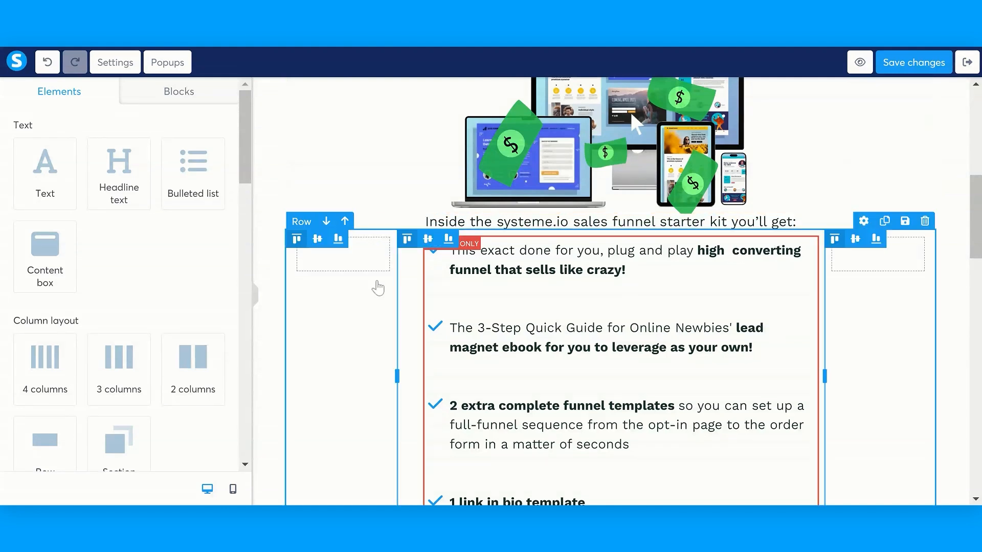
Step: Duplicate the desktop-only bulleted list with the four starter kit items
{"action": "scroll", "coordinate": [447, 224], "scroll_direction": "down", "scroll_amount": 1}
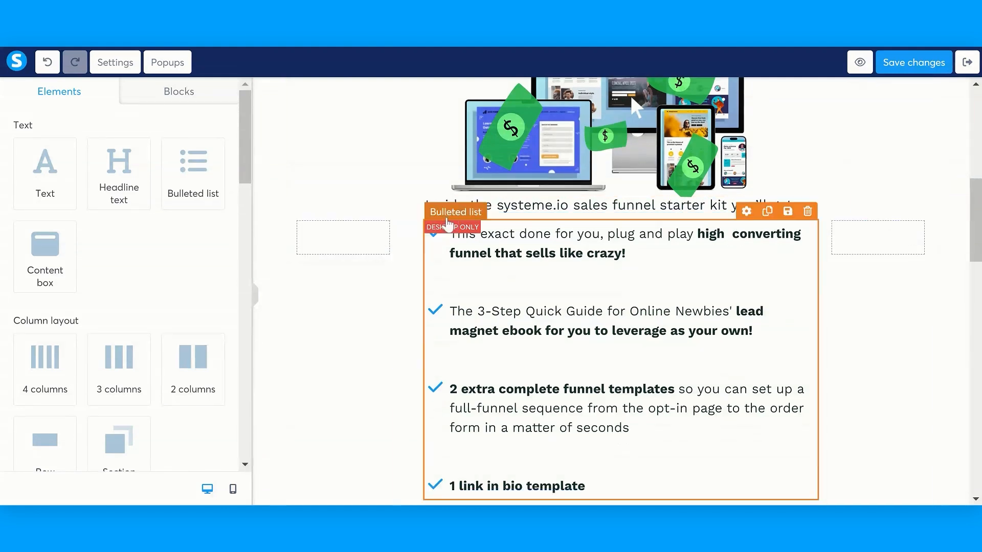
{"action": "left_click", "coordinate": [446, 229]}
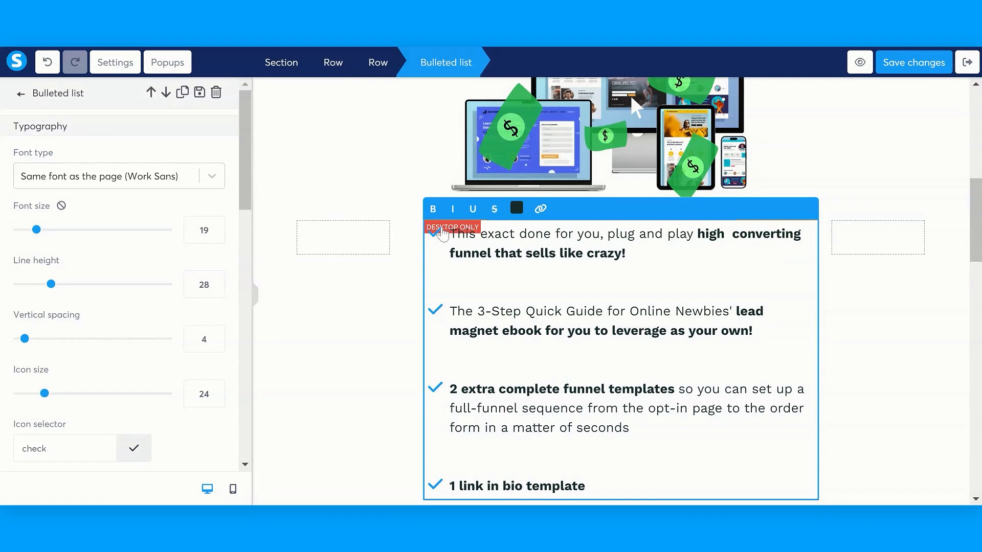
{"action": "left_click", "coordinate": [182, 97]}
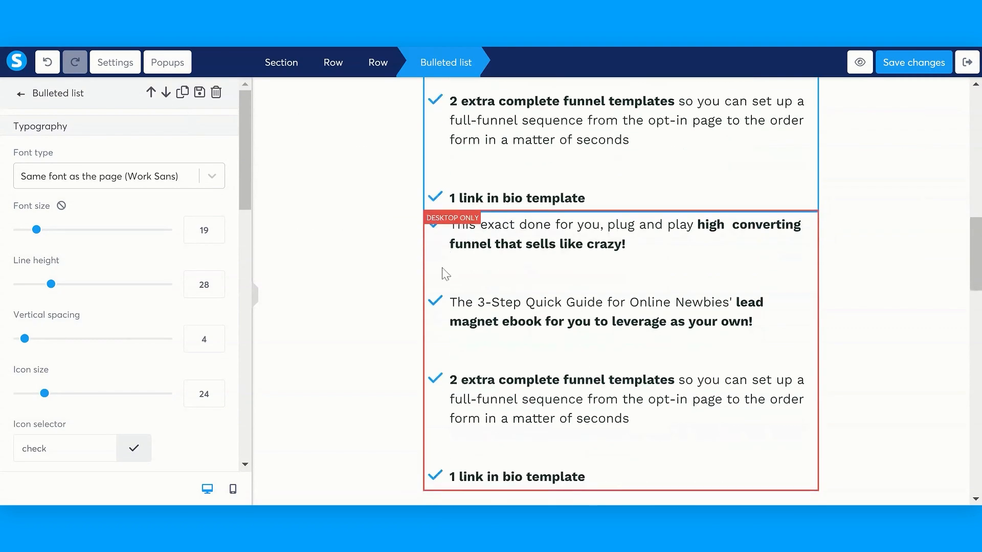
{"action": "left_click", "coordinate": [506, 279]}
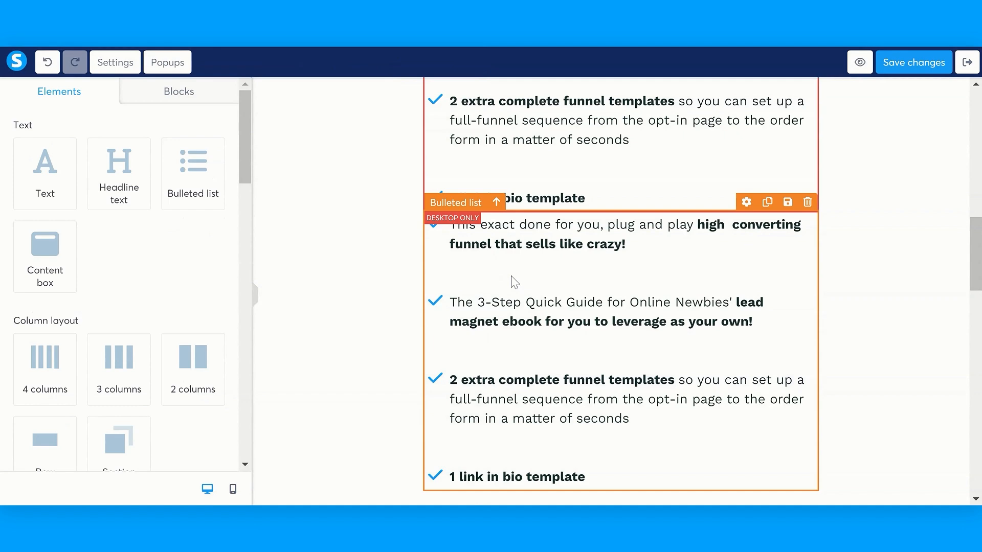
Step: Make the duplicated bulleted list visible only on mobile, and display it in the mobile version
{"action": "left_click", "coordinate": [515, 282]}
{"action": "scroll", "coordinate": [78, 284], "scroll_direction": "down", "scroll_amount": 10}
{"action": "left_click", "coordinate": [128, 395]}
{"action": "left_click", "coordinate": [128, 369]}
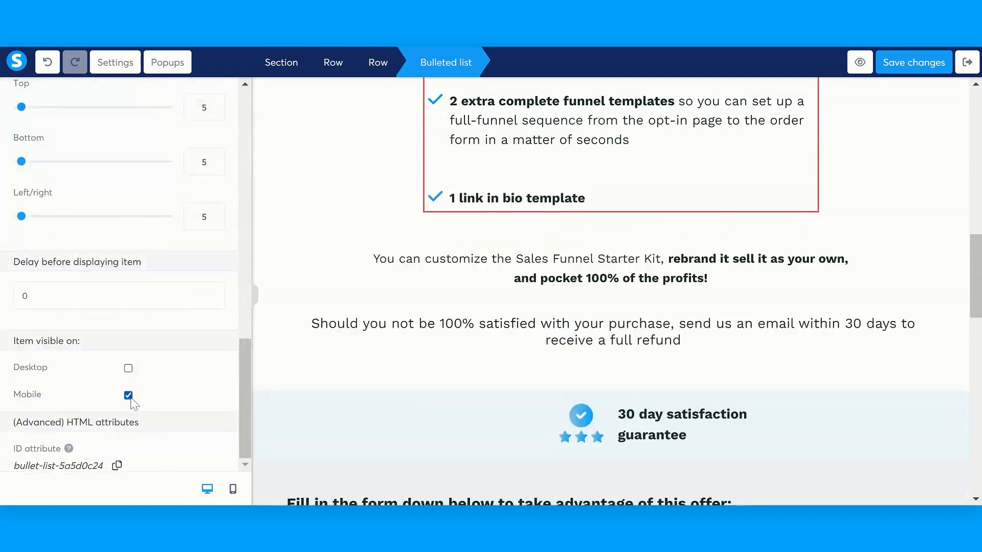
{"action": "left_click", "coordinate": [233, 489]}
{"action": "scroll", "coordinate": [603, 302], "scroll_direction": "down", "scroll_amount": 2}
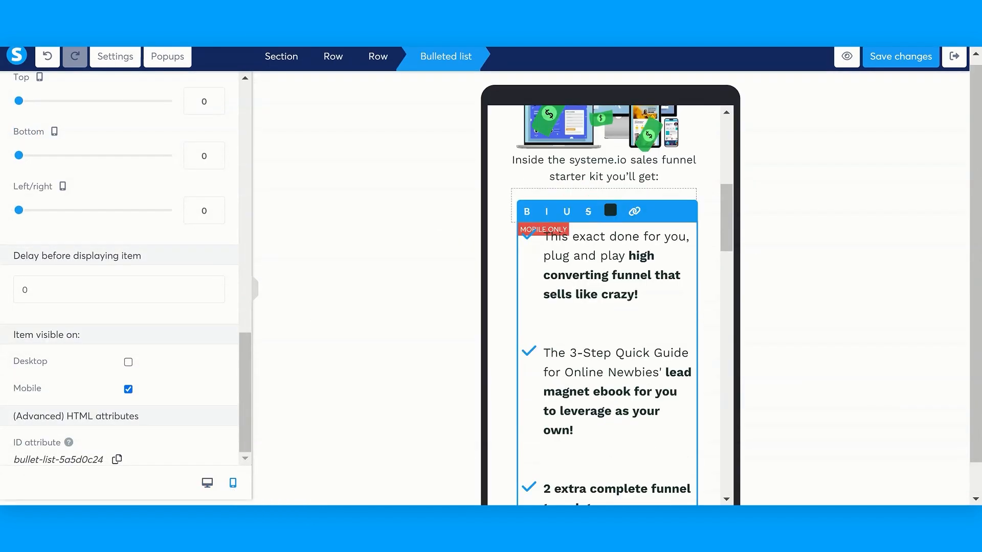
Step: Set the mobile-only list's line height to 19 and reduce its font size
{"action": "scroll", "coordinate": [149, 234], "scroll_direction": "up", "scroll_amount": 15}
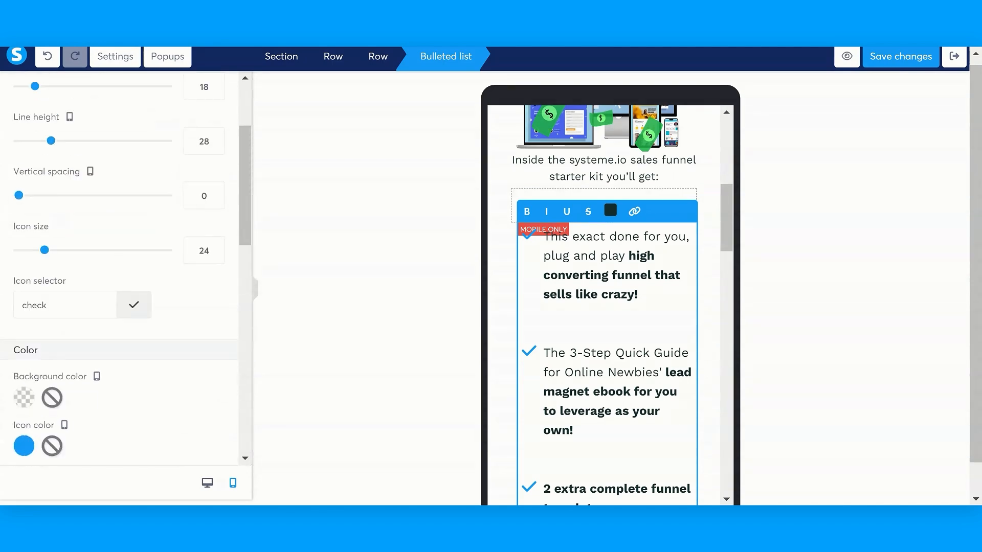
{"action": "left_click_drag", "start_coordinate": [47, 284], "coordinate": [37, 285]}
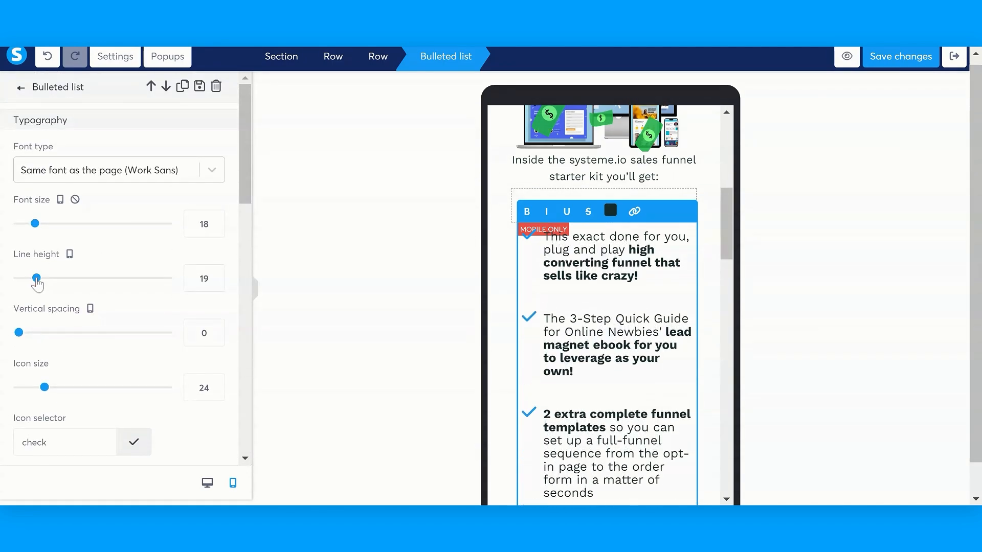
{"action": "left_click_drag", "start_coordinate": [40, 228], "coordinate": [30, 229]}
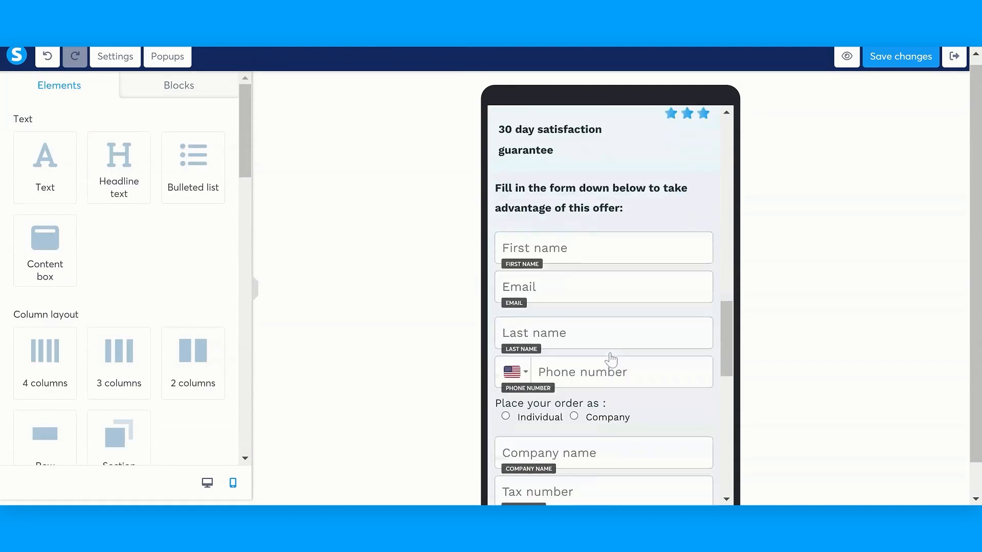
Step: Review the mobile version down to the order button, and check the desktop version from the payment options up to the bulleted list
{"action": "scroll", "coordinate": [612, 359], "scroll_direction": "down", "scroll_amount": 15}
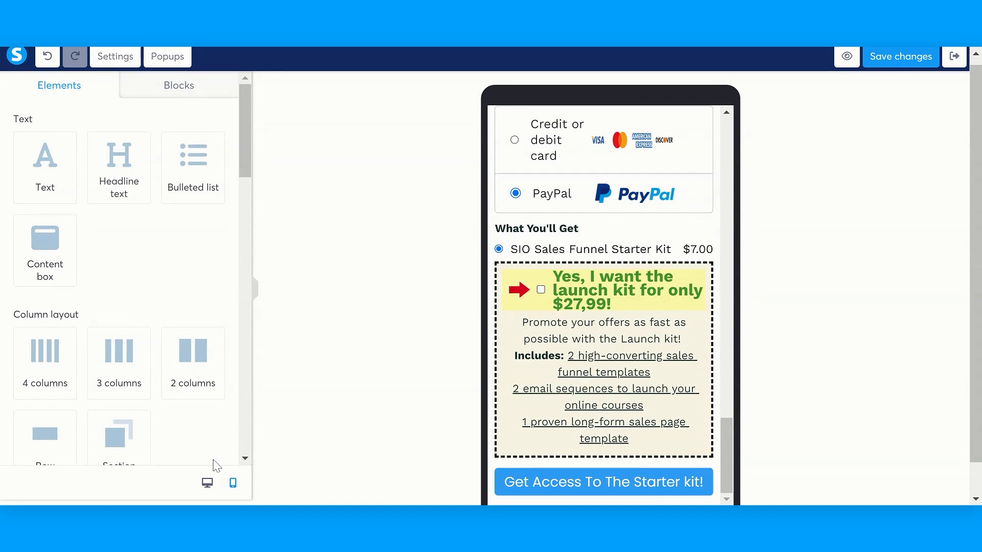
{"action": "left_click", "coordinate": [207, 483]}
{"action": "scroll", "coordinate": [582, 355], "scroll_direction": "up", "scroll_amount": 15}
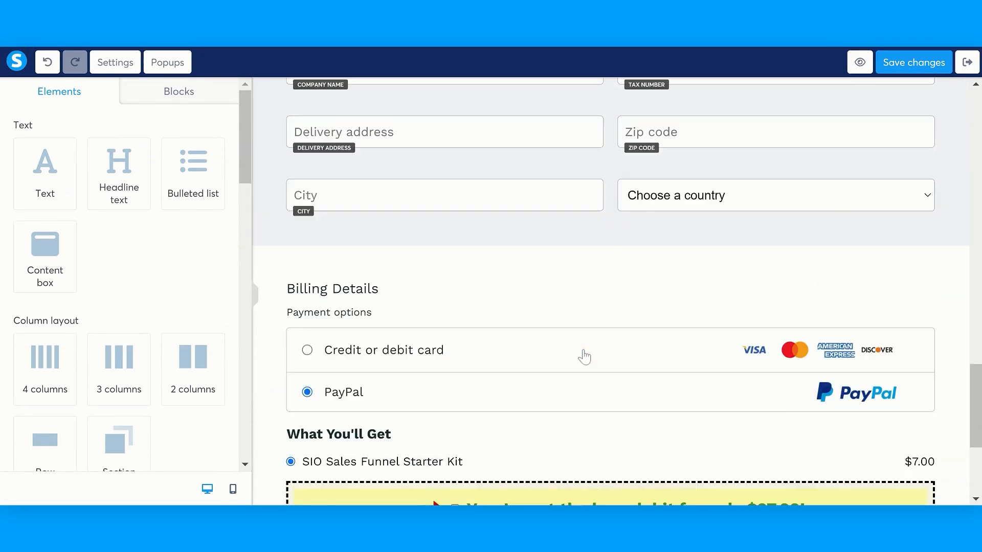
{"action": "scroll", "coordinate": [555, 261], "scroll_direction": "up", "scroll_amount": 7}
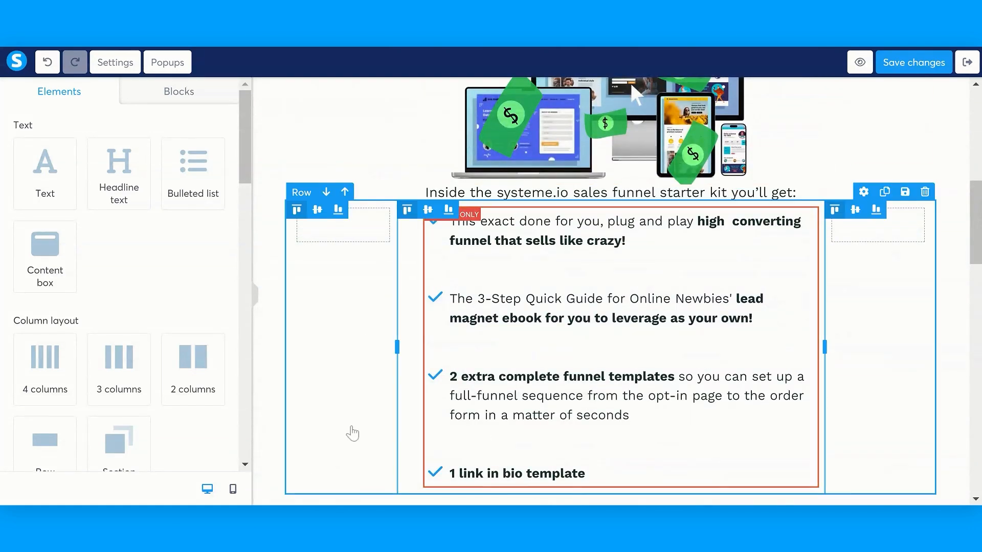
Step: Open the settings of the Untitleddesign1.png device image and show its desktop and mobile visibility options
{"action": "scroll", "coordinate": [465, 377], "scroll_direction": "up", "scroll_amount": 5}
{"action": "left_click", "coordinate": [571, 406]}
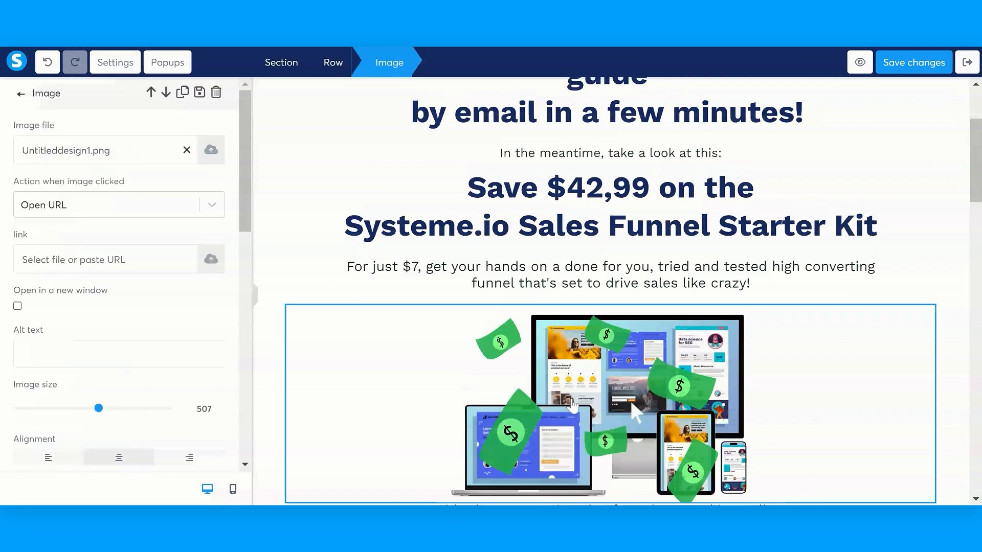
{"action": "scroll", "coordinate": [140, 285], "scroll_direction": "down", "scroll_amount": 10}
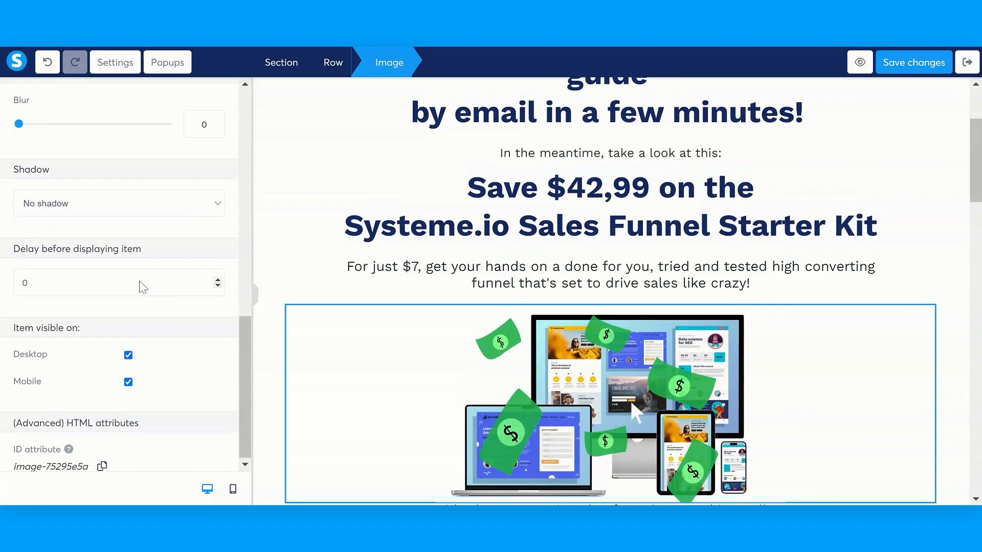